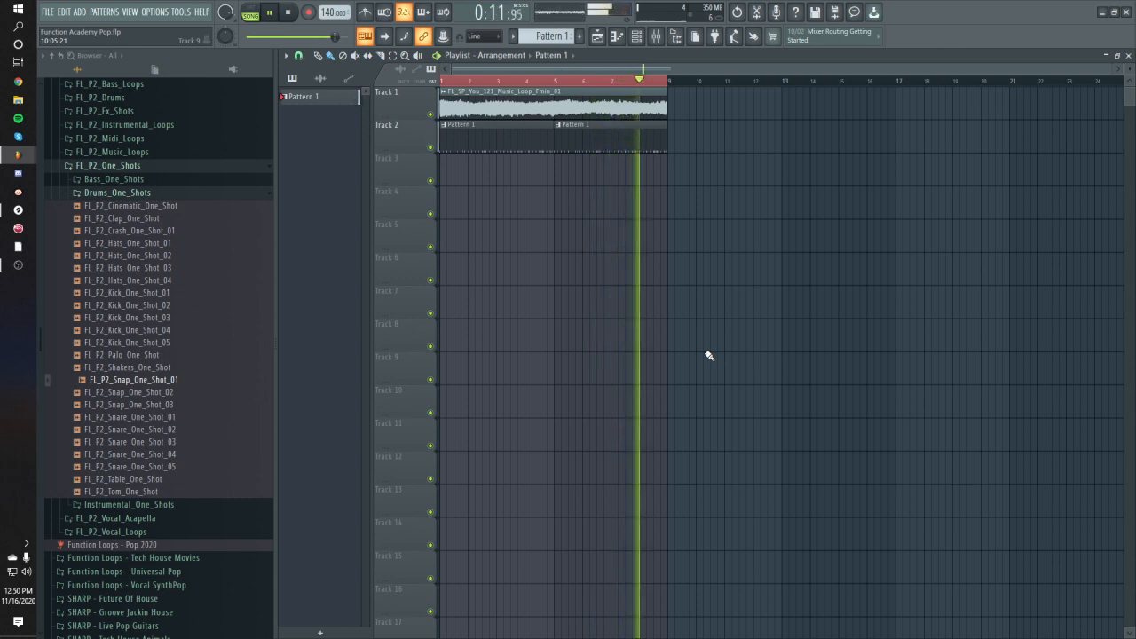
Stop playback and insert a 3x Osc instrument into the channel rack
key(space)
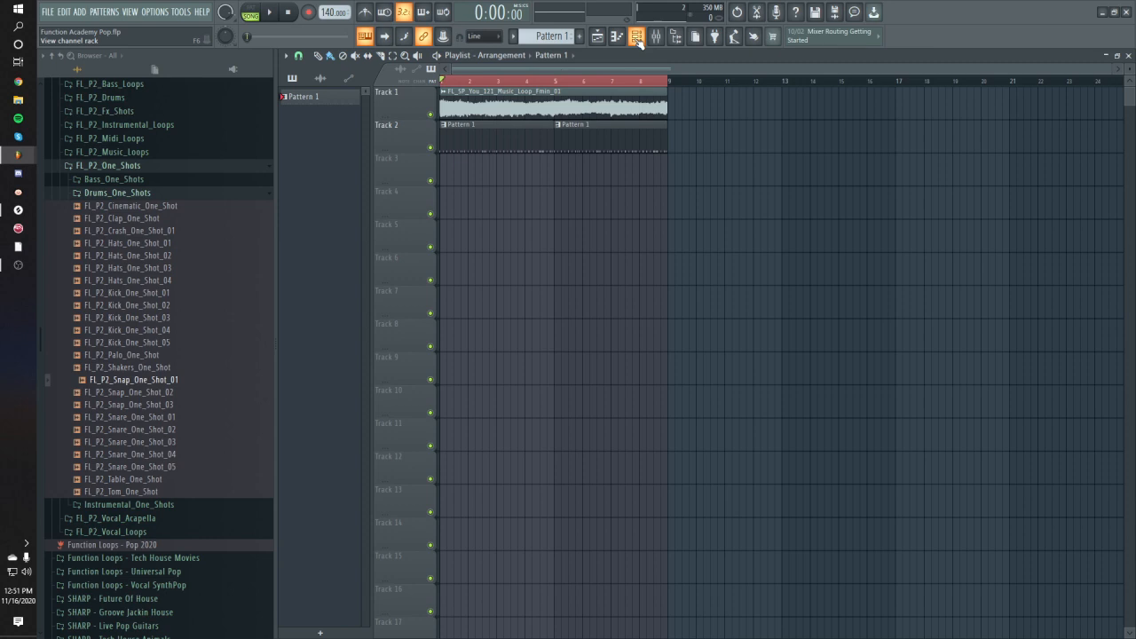
click(637, 37)
right_click(448, 357)
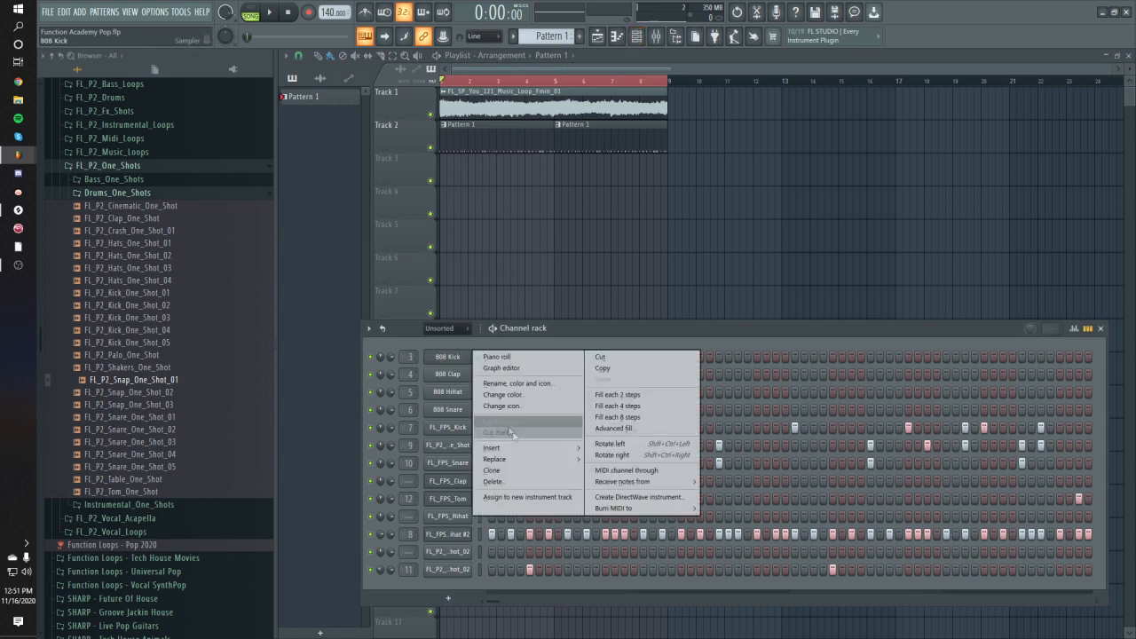
mouse_move(533, 448)
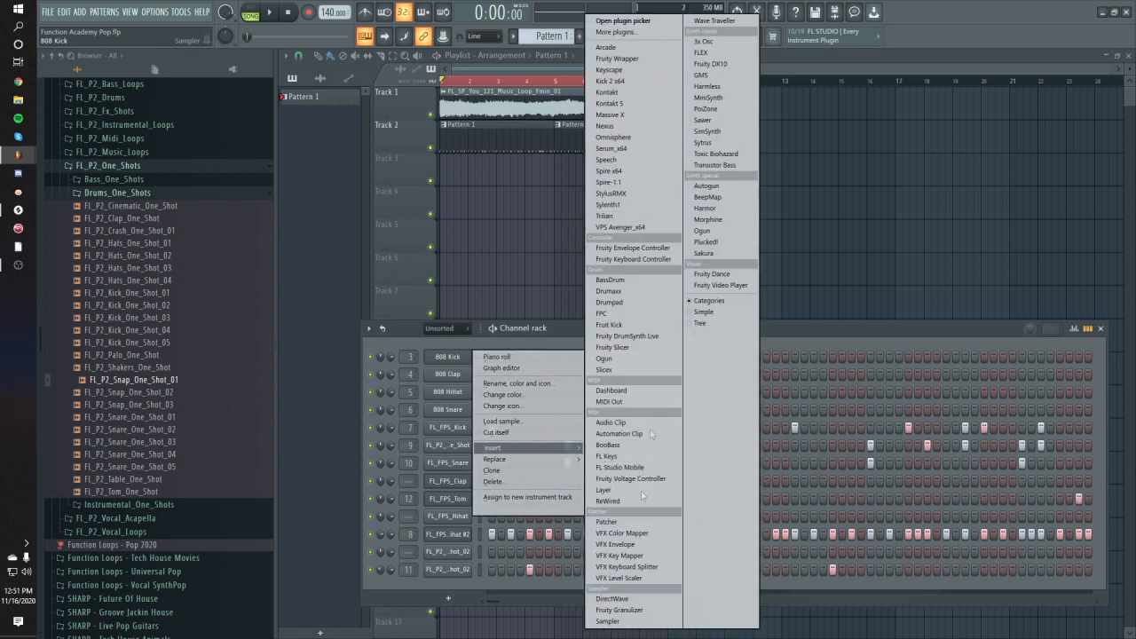
click(710, 42)
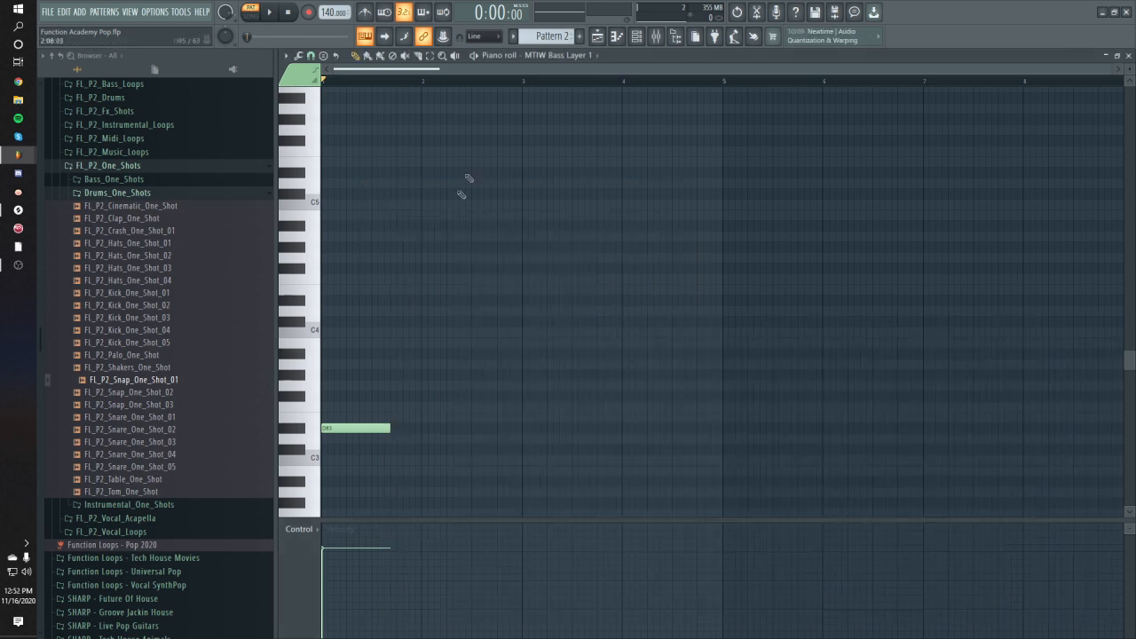
Delete the D#3 note from the piano roll and open the FL_SP_Midi folder of the Function Loops - Vocal SynthPop pack
right_click(349, 424)
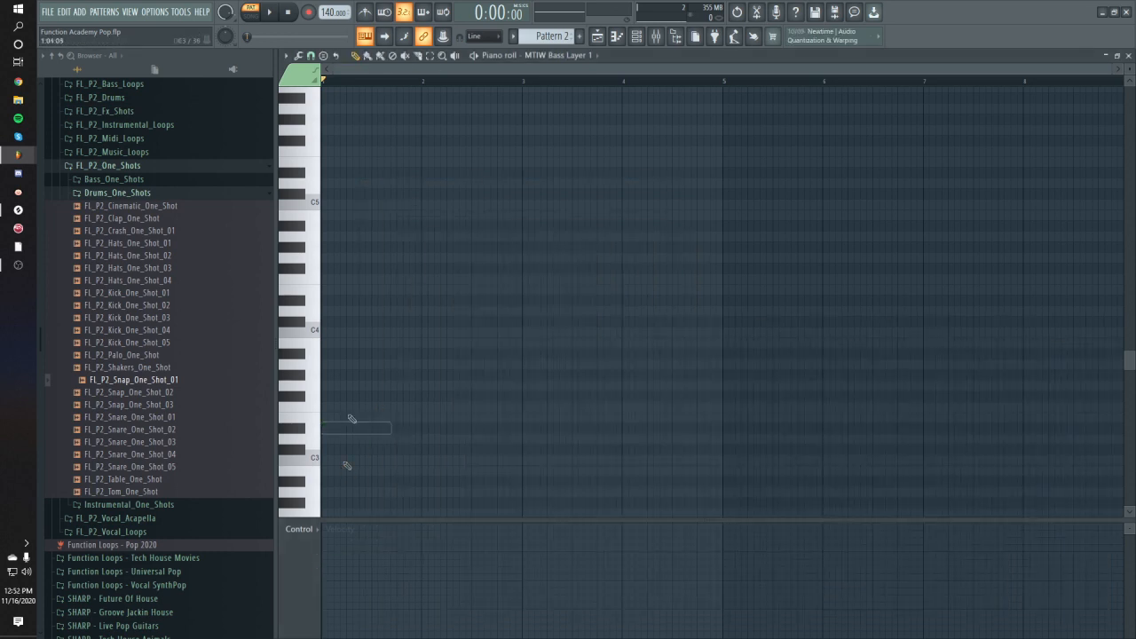
click(152, 194)
click(128, 169)
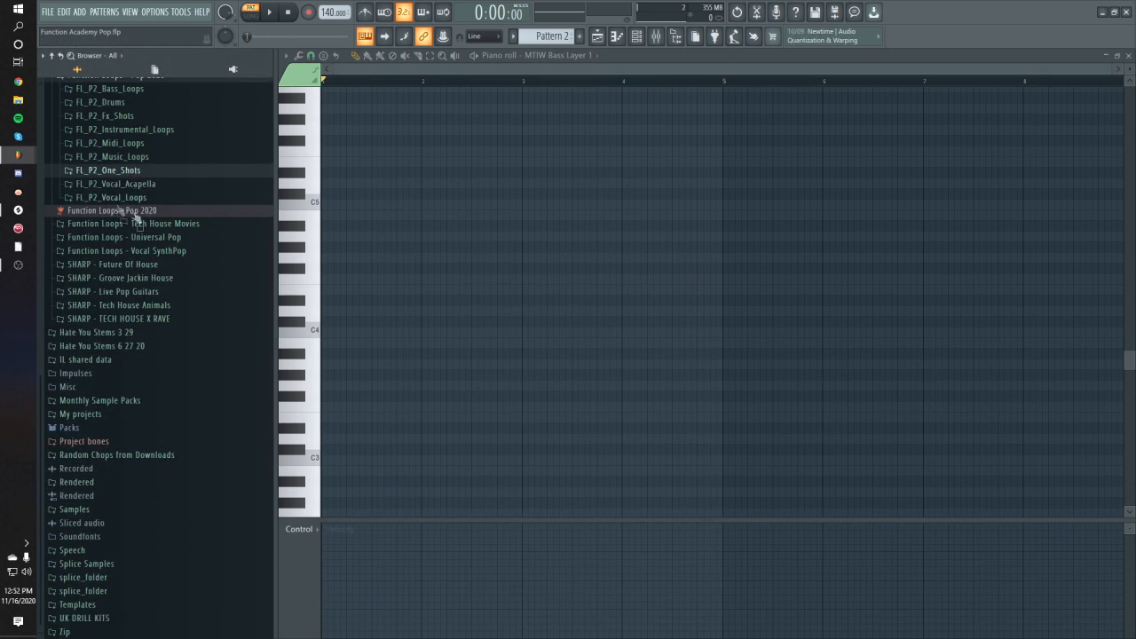
scroll(157, 247, up, 4)
click(157, 227)
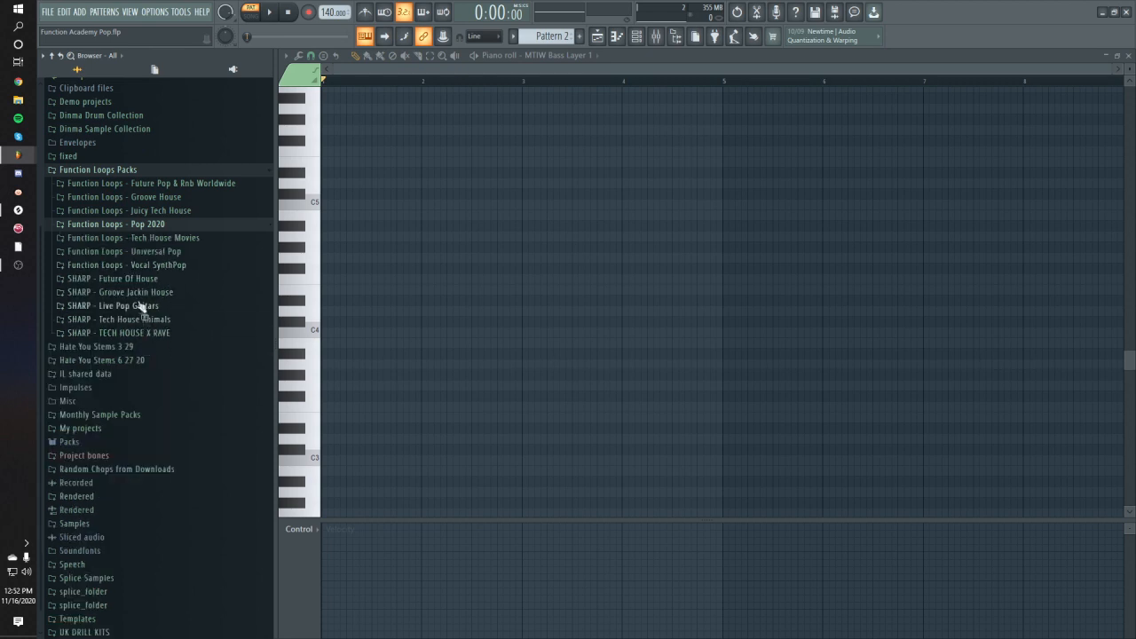
click(160, 266)
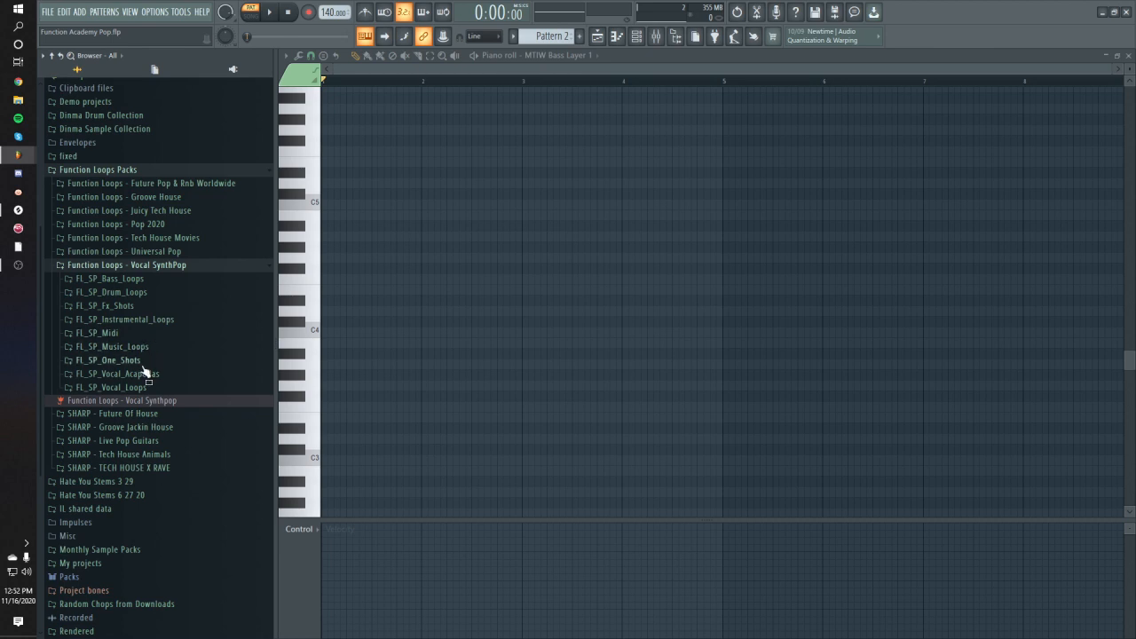
click(124, 346)
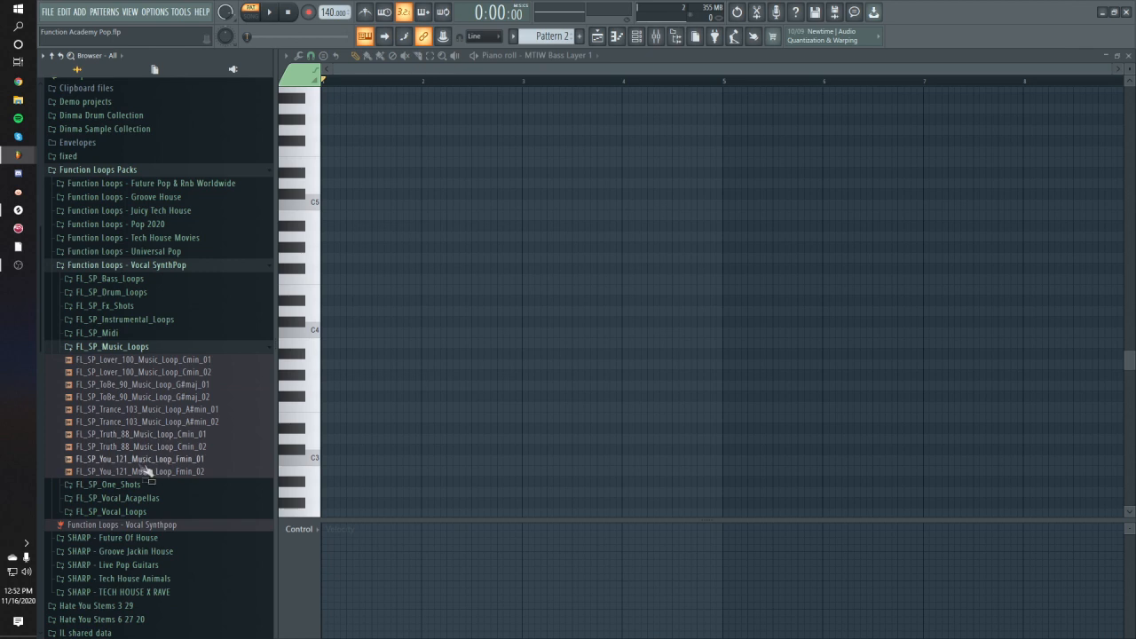
click(121, 348)
click(120, 333)
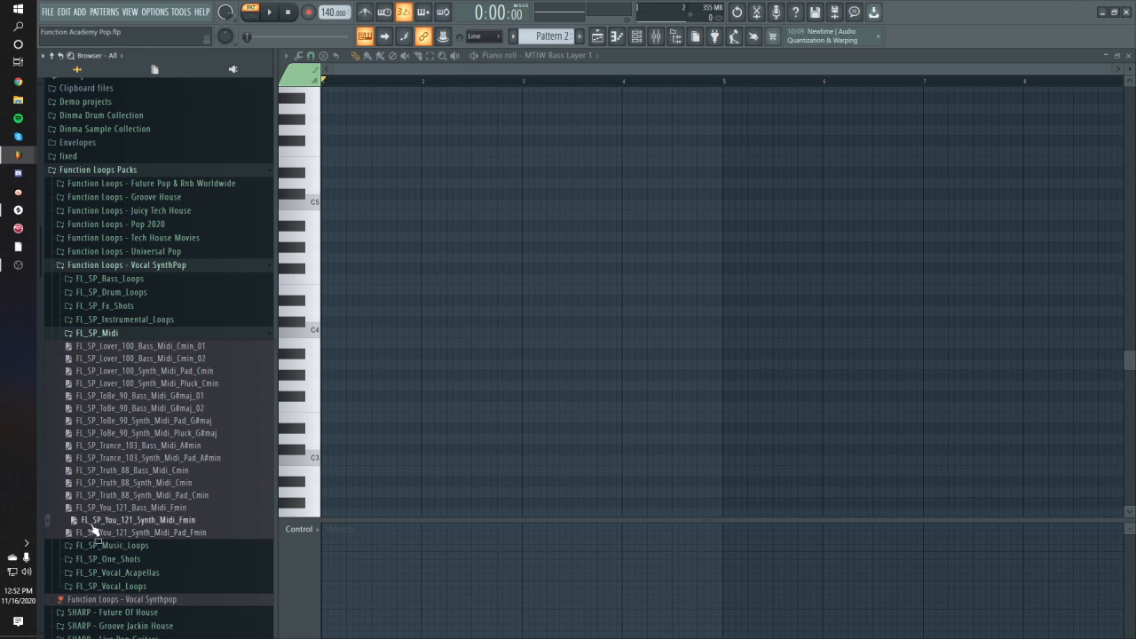
Import FL_SP_You_121_Synth_Midi_Fmin into the MTIW Bass Layer 1 piano roll and shift its notes to start at bar 1
drag(93, 526, 418, 357)
scroll(577, 355, down, 3)
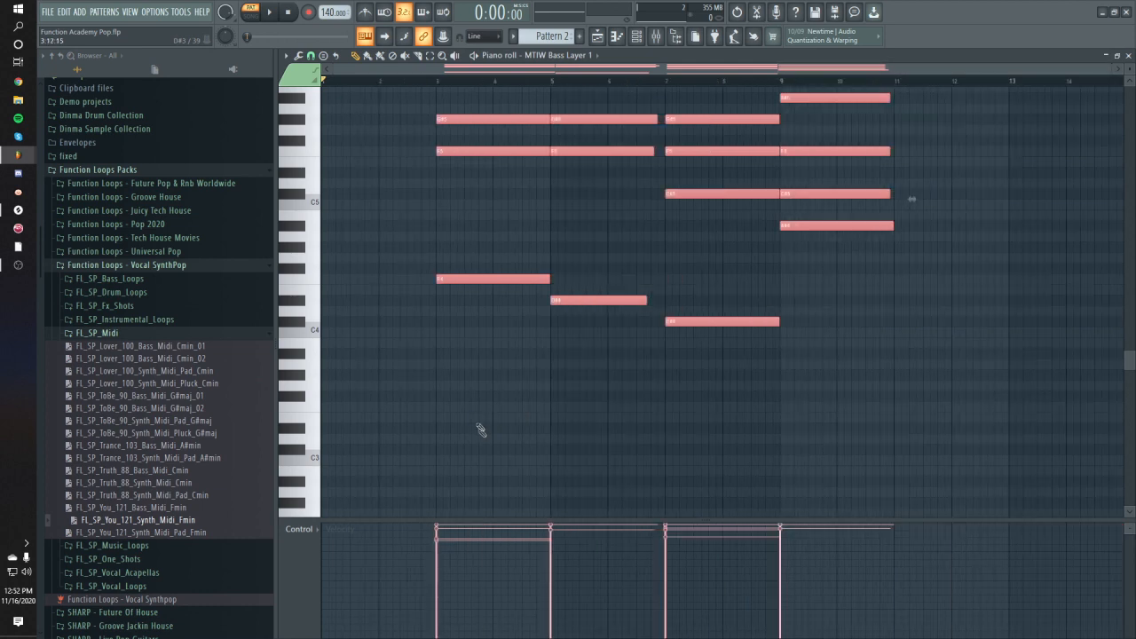
scroll(454, 341, up, 3)
drag(458, 238, 343, 237)
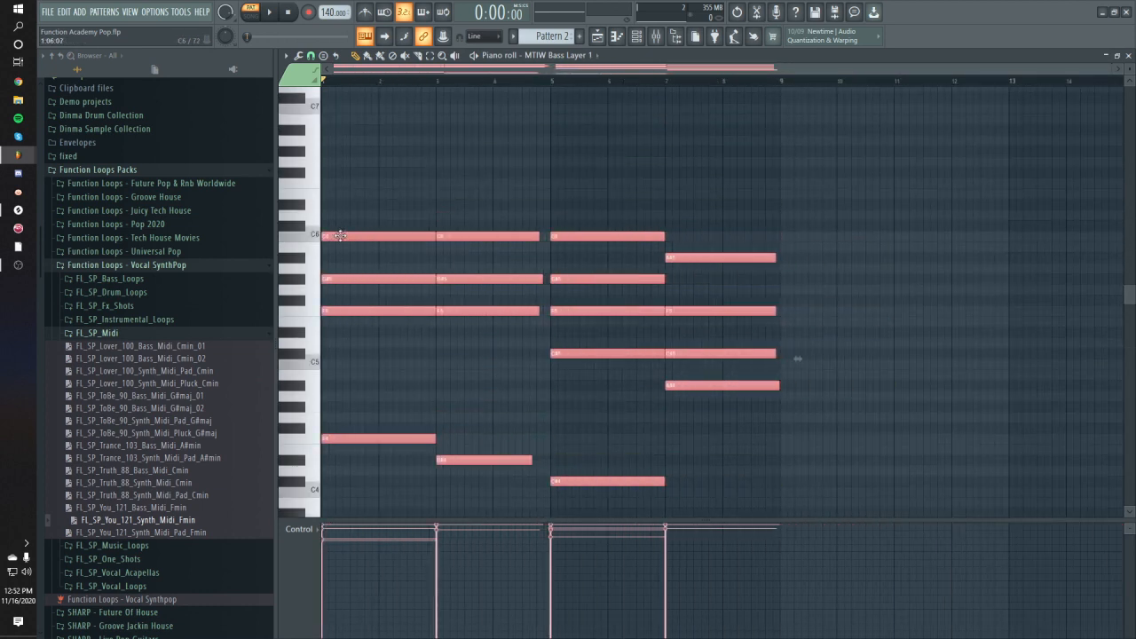
key(ctrl+d)
Delete the upper notes of each chord, keeping only the lowest ones: F4, D#4, C#4 and A#4
right_click(348, 238)
mouse_move(635, 242)
mouse_down()
mouse_move(694, 365)
mouse_move(689, 387)
mouse_up()
scroll(624, 420, down, 2)
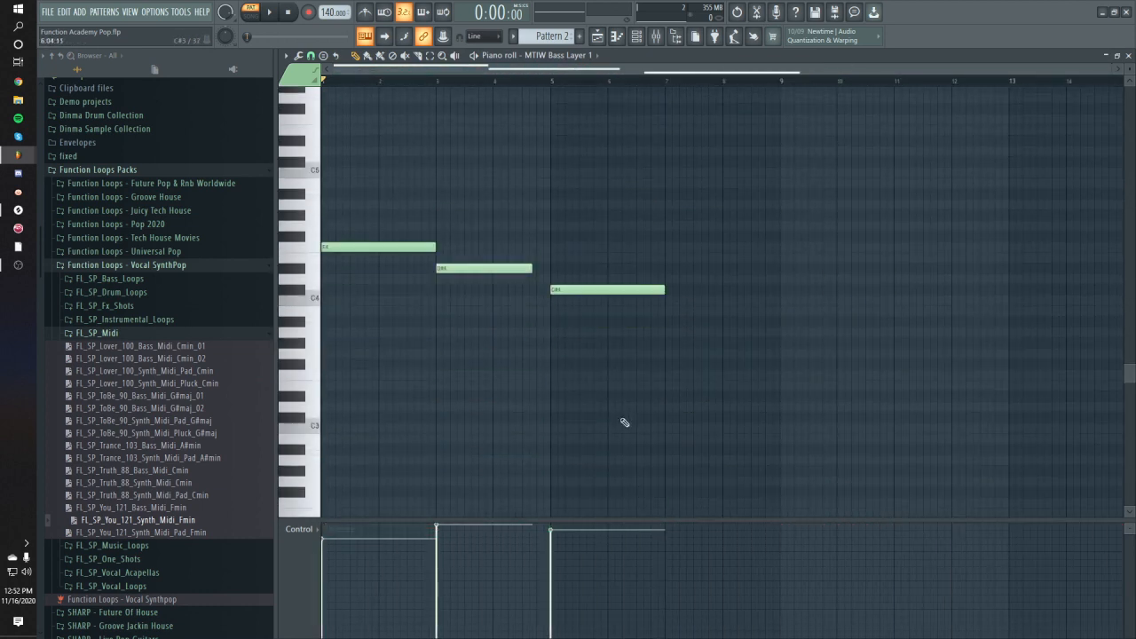
scroll(624, 421, up, 1)
key(ctrl+z)
mouse_move(713, 335)
mouse_down()
mouse_move(705, 257)
mouse_move(577, 204)
mouse_move(443, 187)
mouse_move(377, 225)
mouse_up()
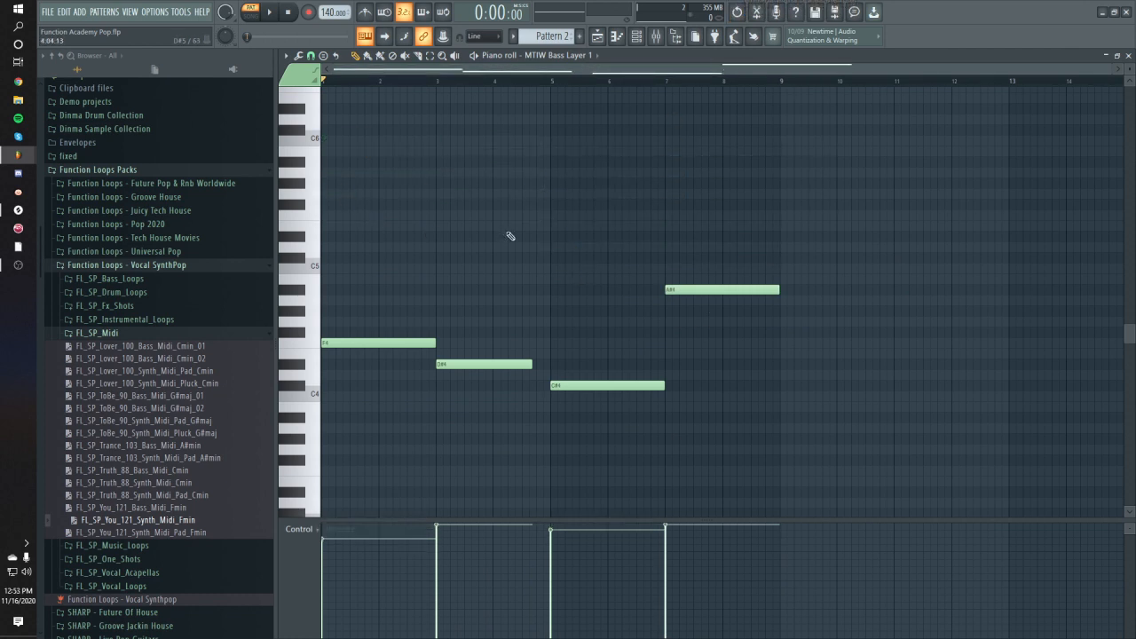
Transpose all four bass notes down two semitones and play the pattern
key(ctrl+a)
key(Down)
key(Down)
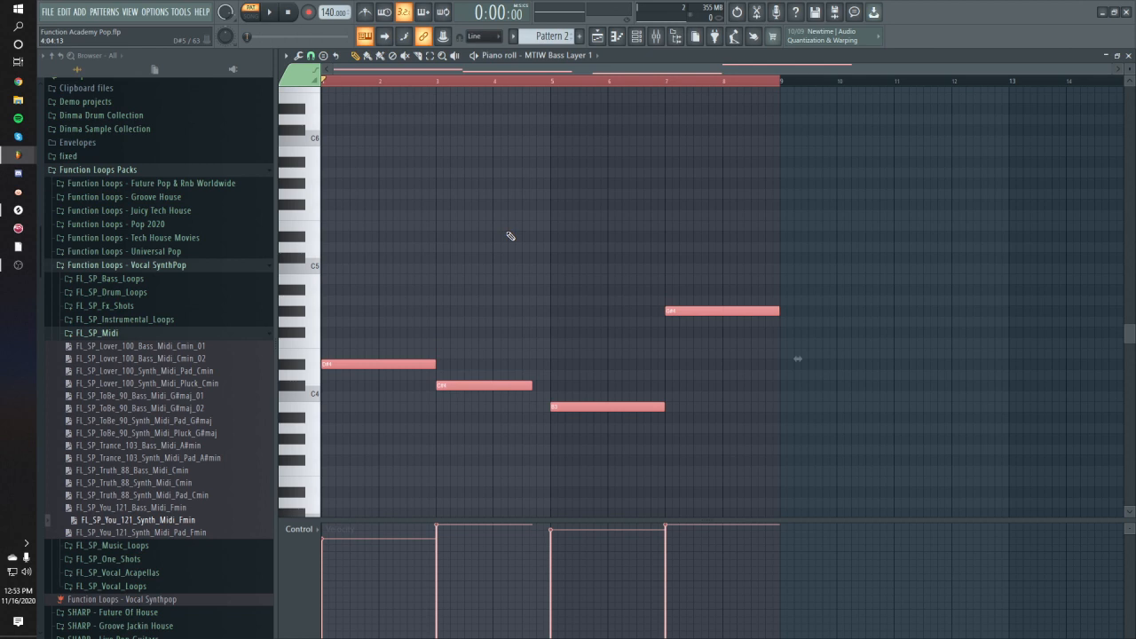
click(577, 256)
key(space)
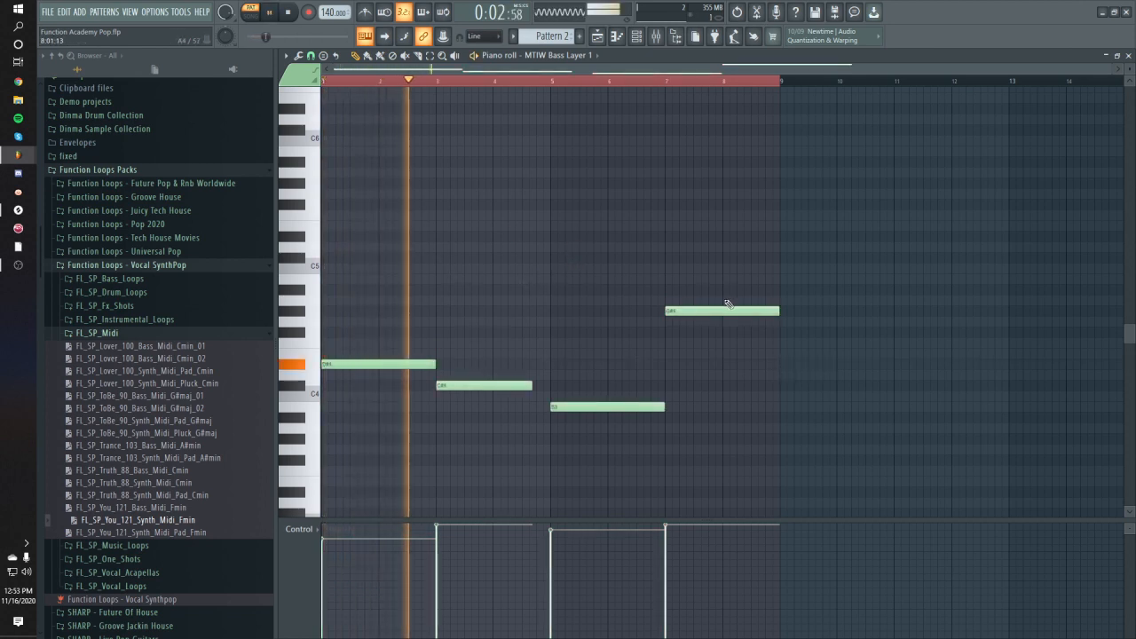
Lower every bass note except B3 by one octave and replay the pattern to hear it
drag(750, 285, 396, 389)
key(ctrl+Down)
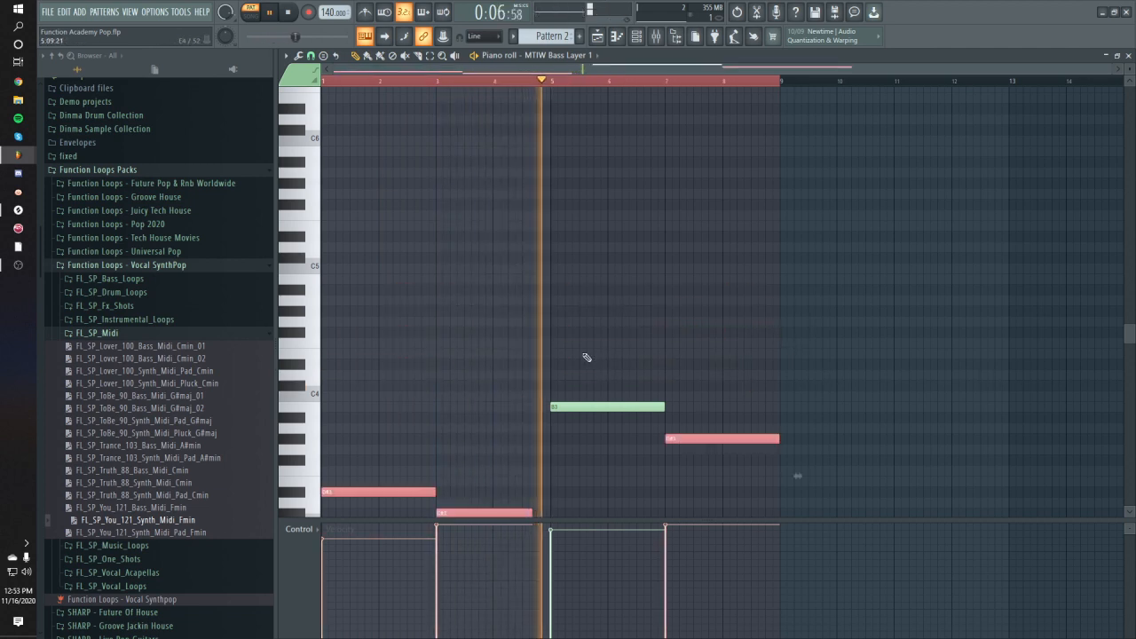
scroll(523, 355, down, 3)
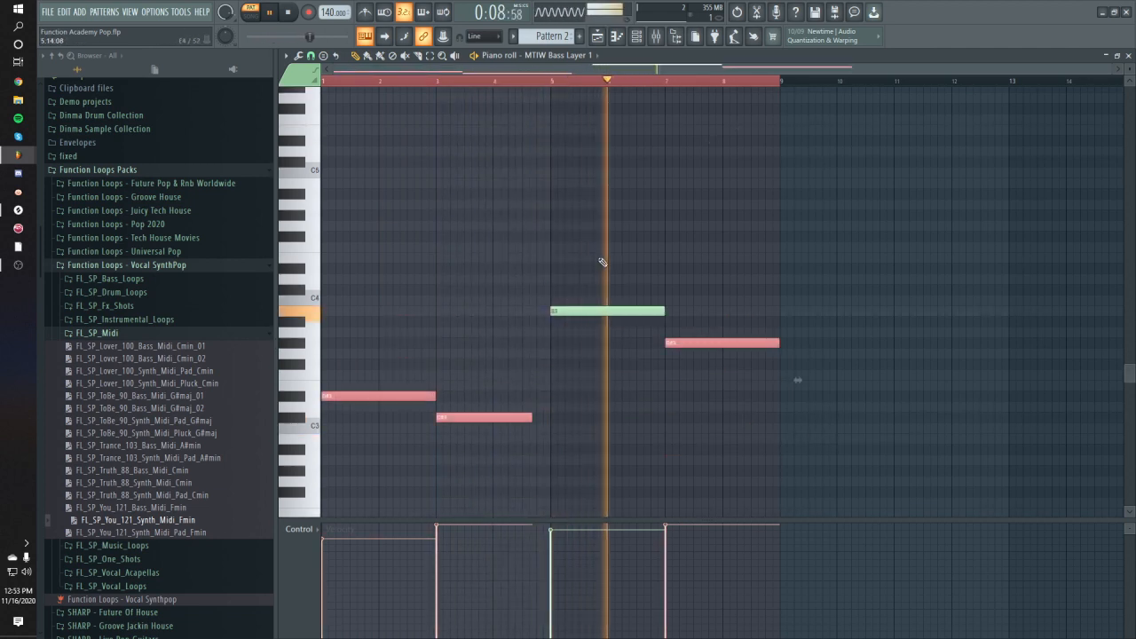
ctrl+click(669, 234)
key(space)
key(space)
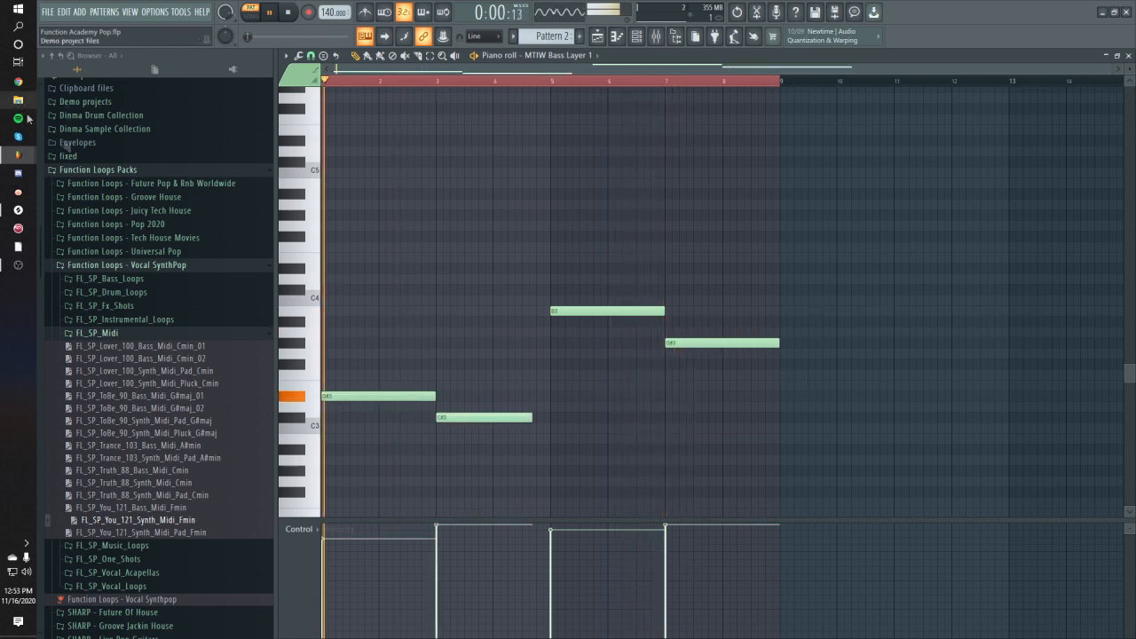
key(space)
Open the bass channel's mixer track, Sub, and load Fruity parametric EQ 2 into its first effect slot during playback
click(644, 39)
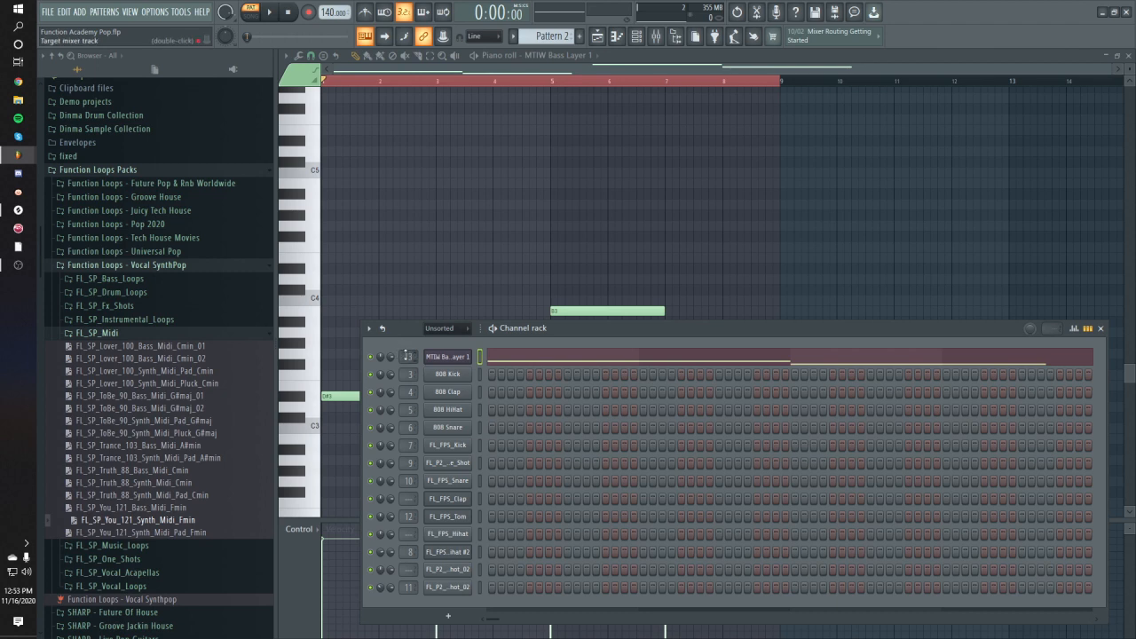
double_click(408, 355)
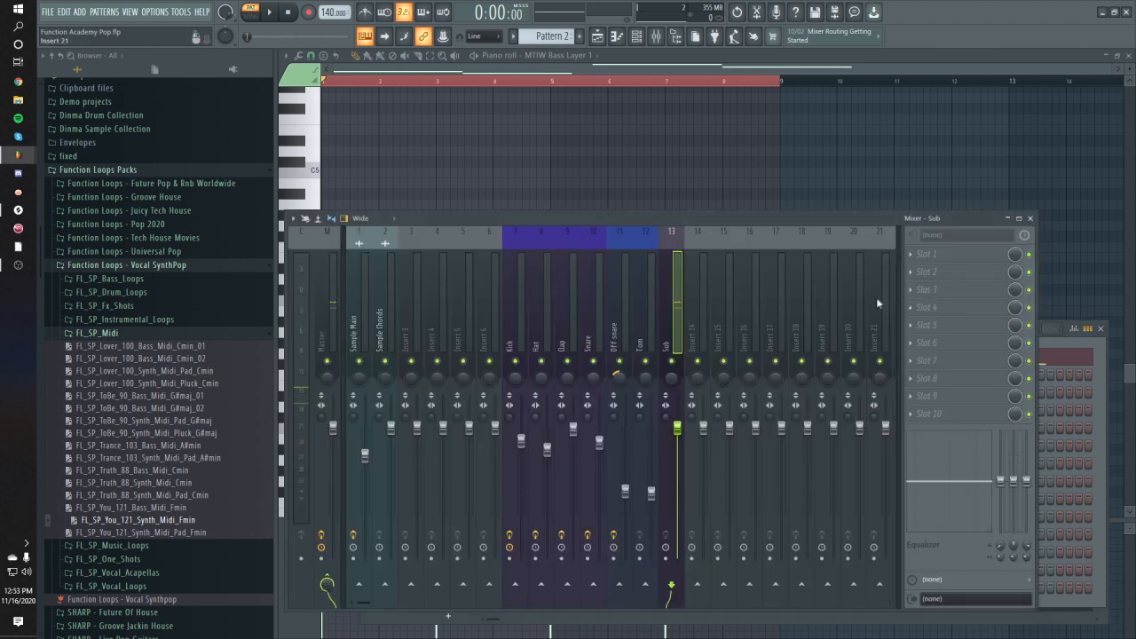
click(935, 258)
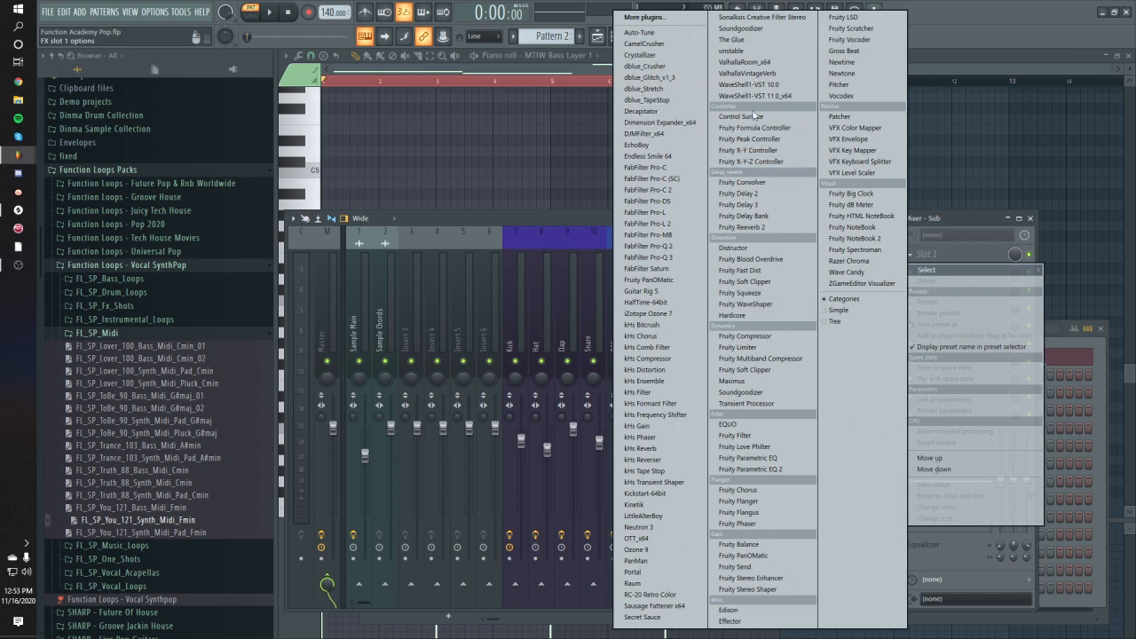
click(728, 469)
key(space)
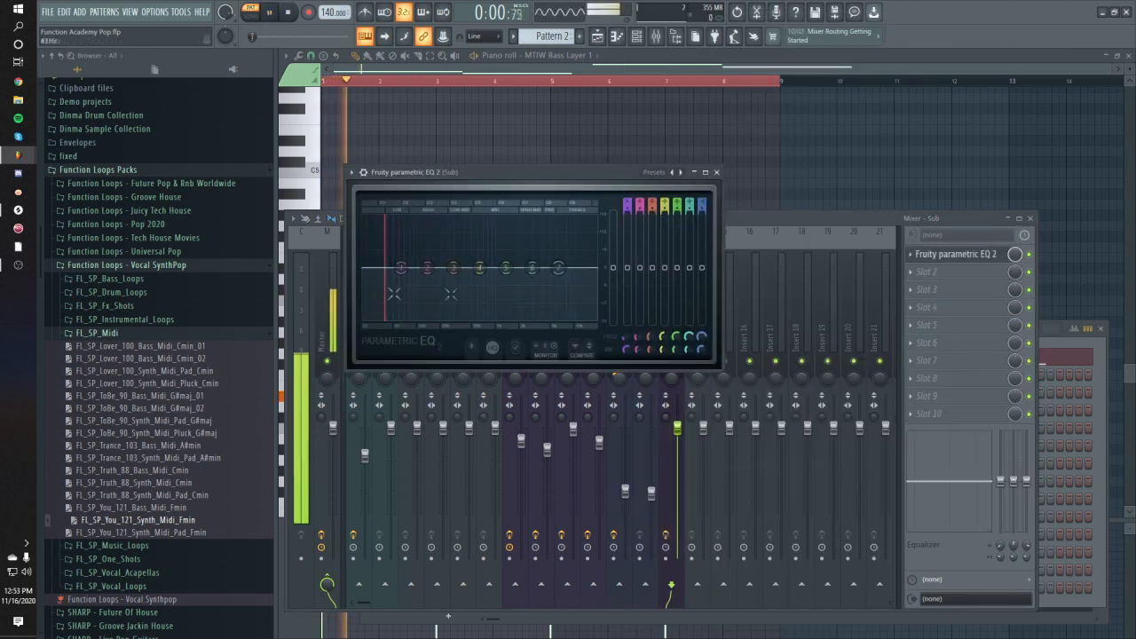
Shape the Sub EQ by pulling the highest band down into a high cut and slightly boosting a lower band
drag(550, 269, 455, 327)
key(space)
drag(702, 205, 702, 235)
key(space)
drag(451, 269, 427, 253)
key(space)
Load Decapitator into slot 2 of the Sub track and set its Drive to about 4.7 while playing
click(927, 276)
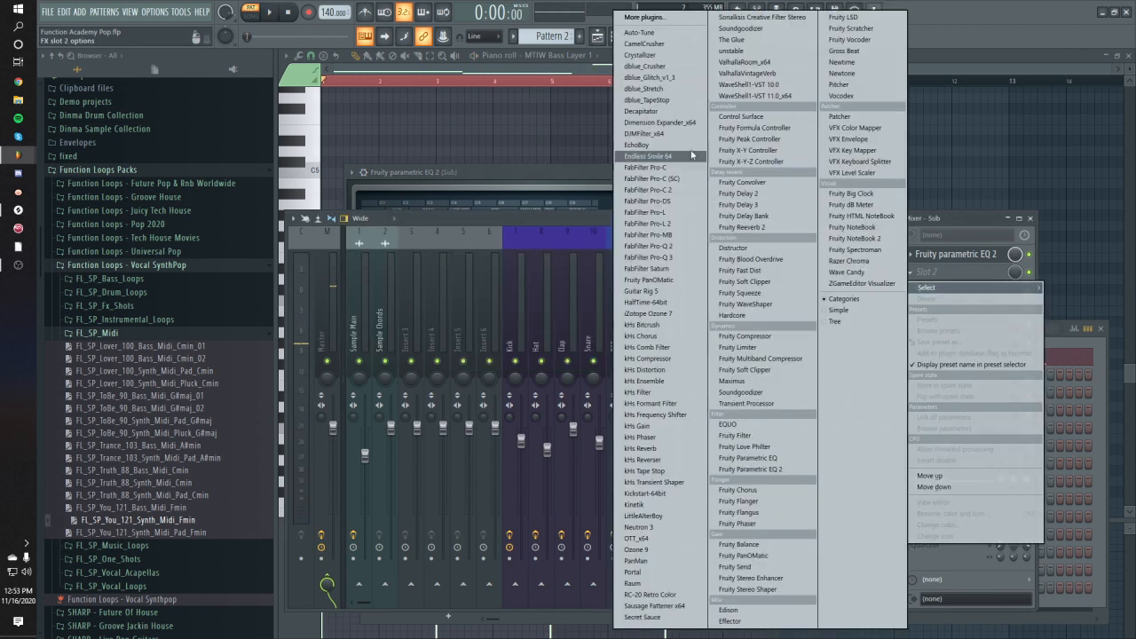
click(657, 111)
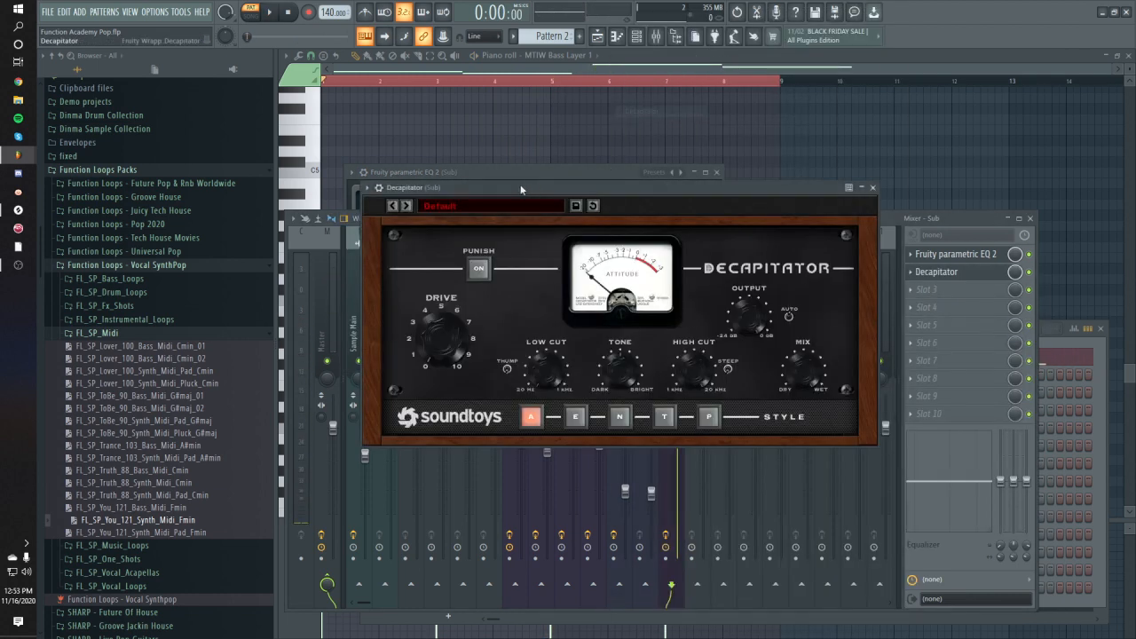
drag(522, 186, 550, 183)
key(space)
mouse_move(476, 319)
mouse_down()
mouse_move(468, 283)
mouse_move(463, 323)
mouse_up()
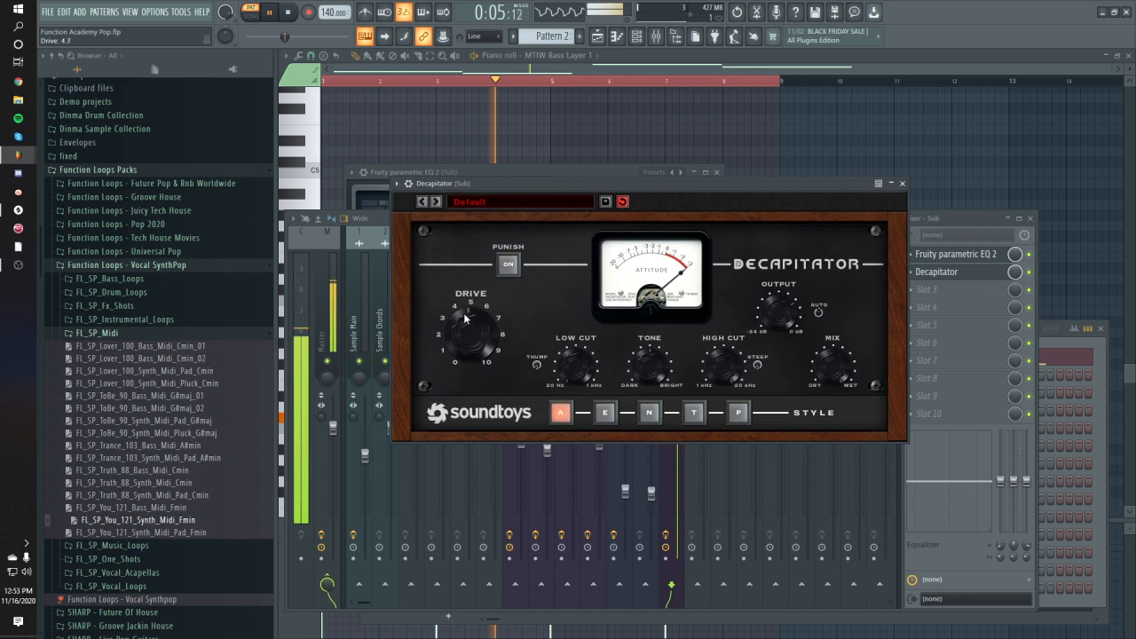
drag(635, 396, 647, 345)
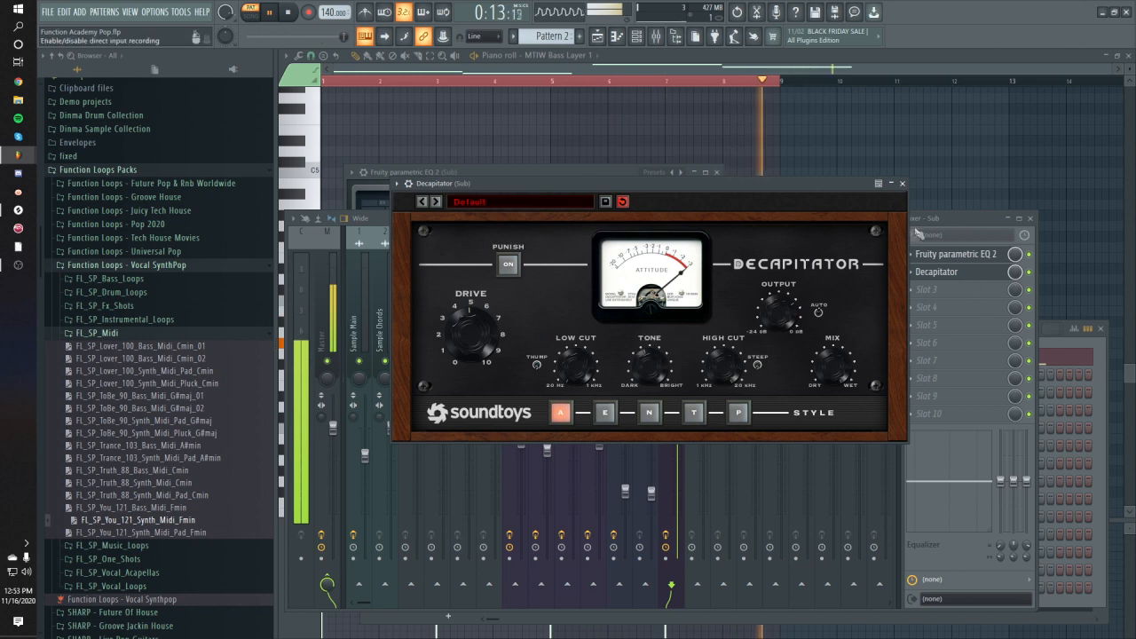
Reset oscillator 3's detune and adjust its mix level in the bass channel's 3x Osc while the pattern plays
click(956, 217)
click(564, 173)
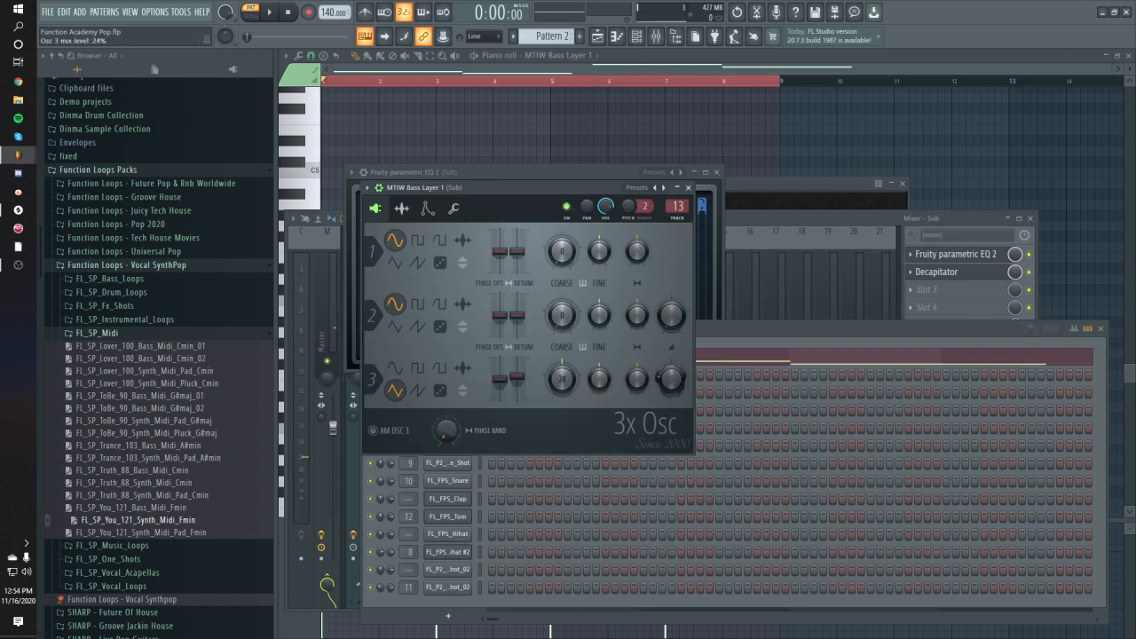
key(space)
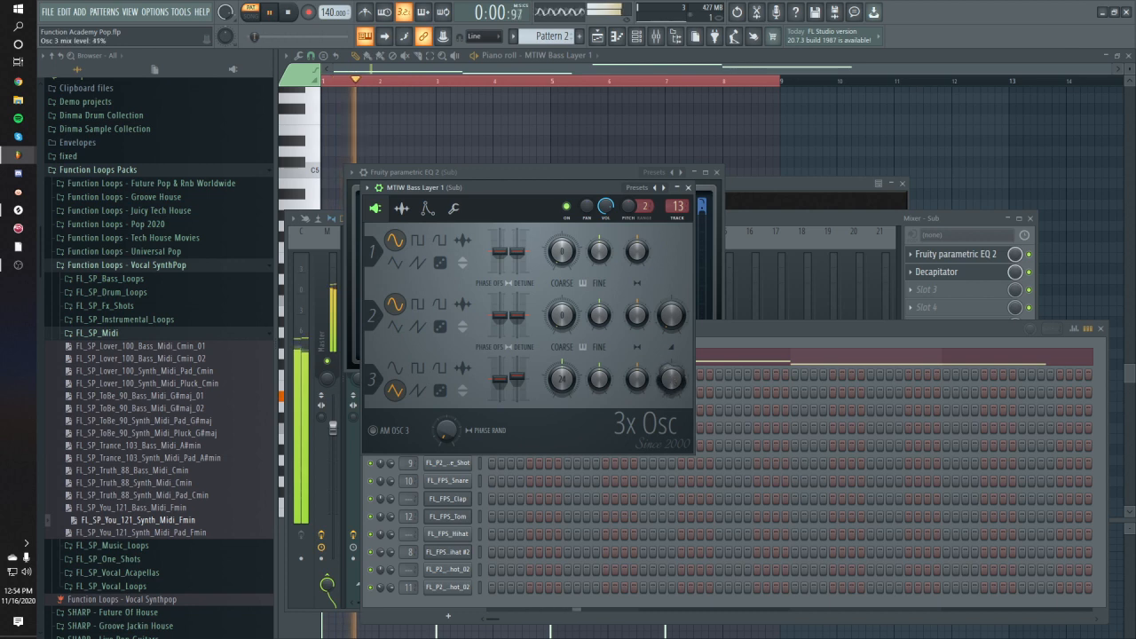
drag(672, 379, 672, 351)
right_click(517, 375)
click(545, 385)
drag(670, 382, 670, 390)
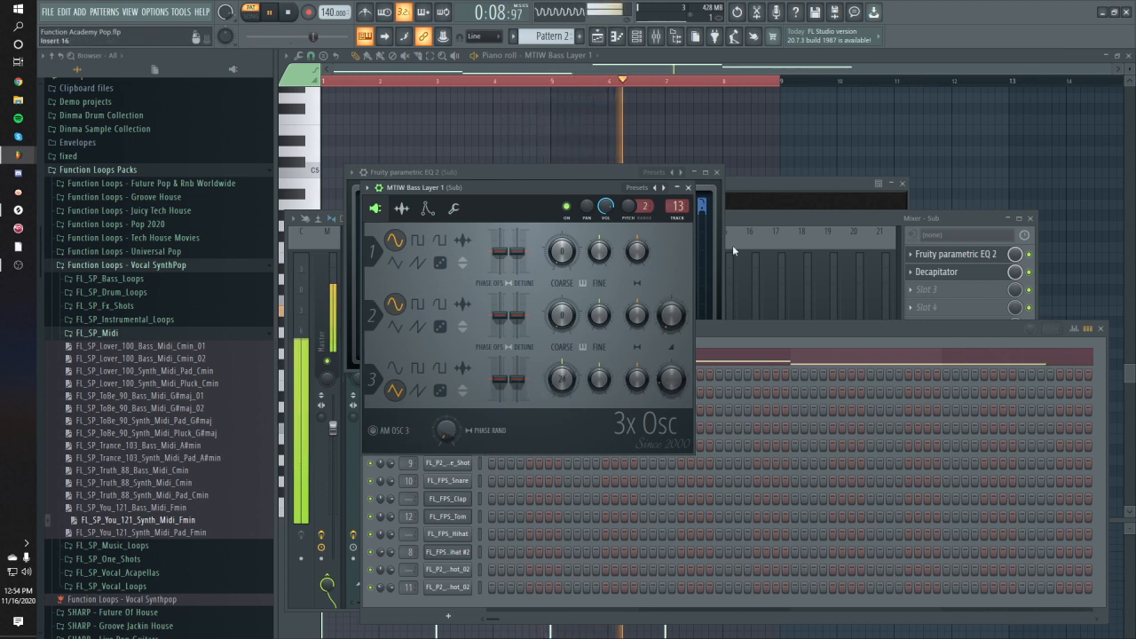
click(392, 431)
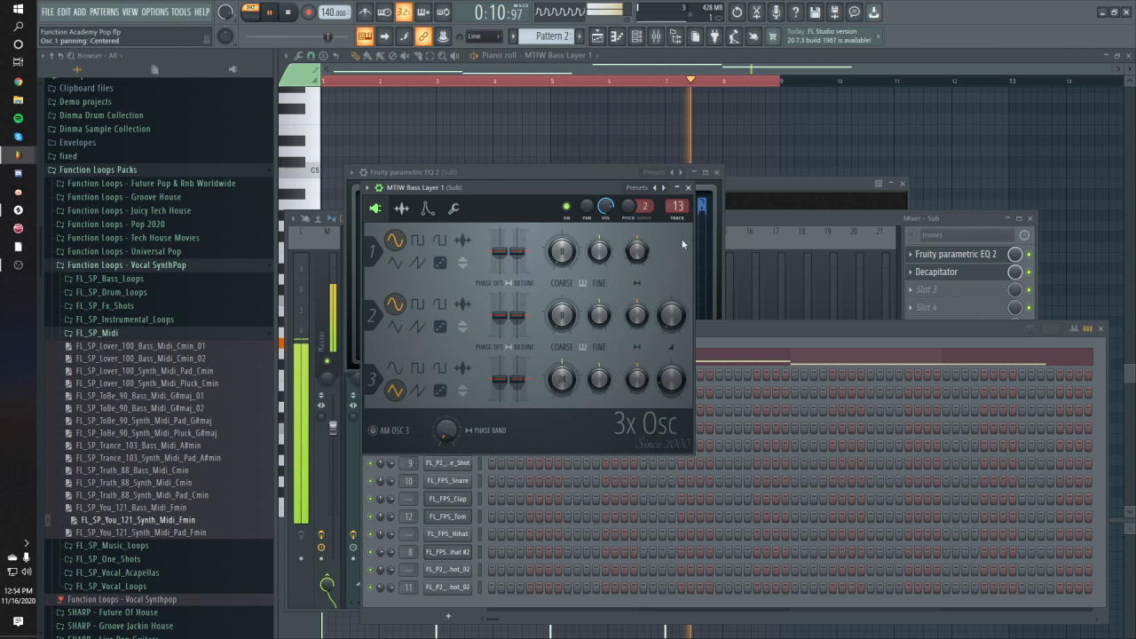
Load OTT_x64 into slot 3 of the Sub track, turn its Depth down to 0 %, and replay the bass
click(921, 292)
click(567, 218)
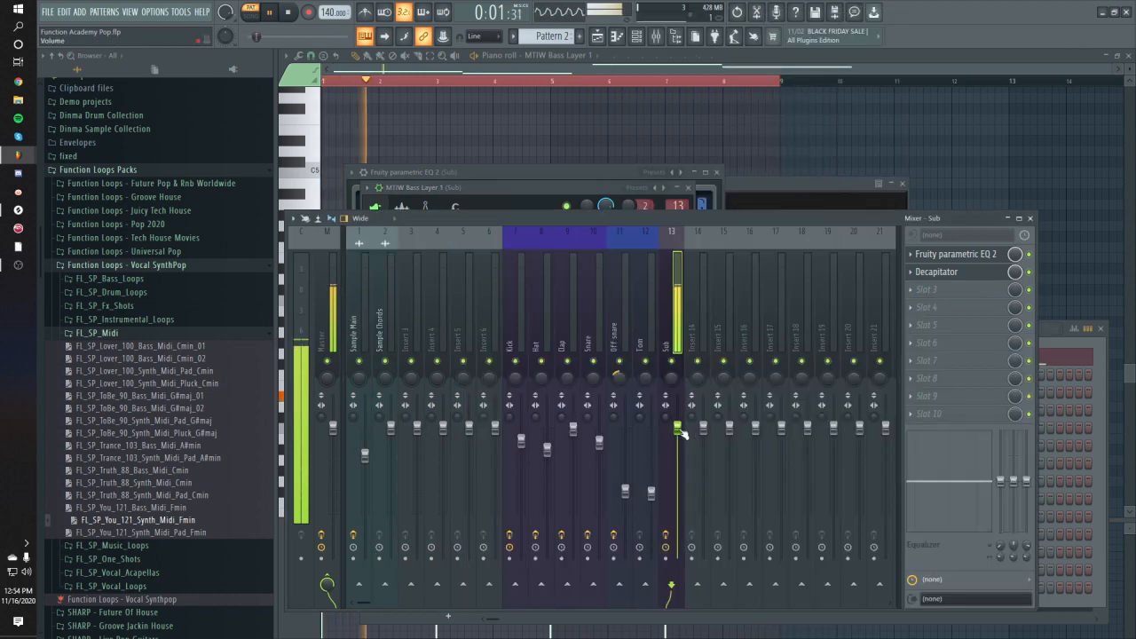
key(space)
click(923, 291)
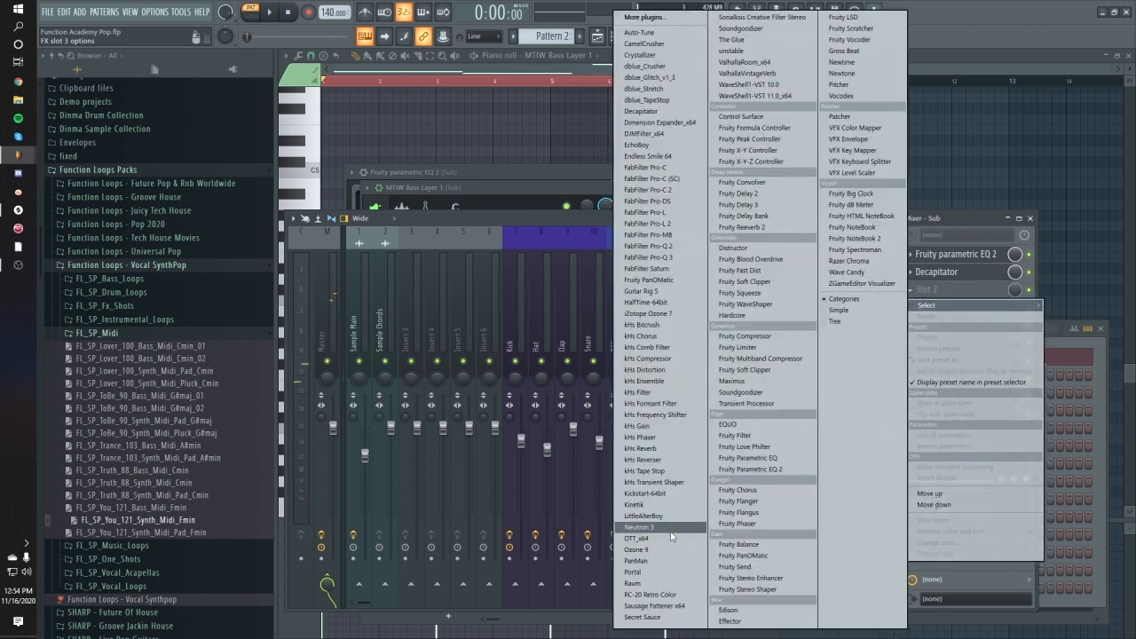
click(635, 538)
key(space)
drag(388, 315, 390, 382)
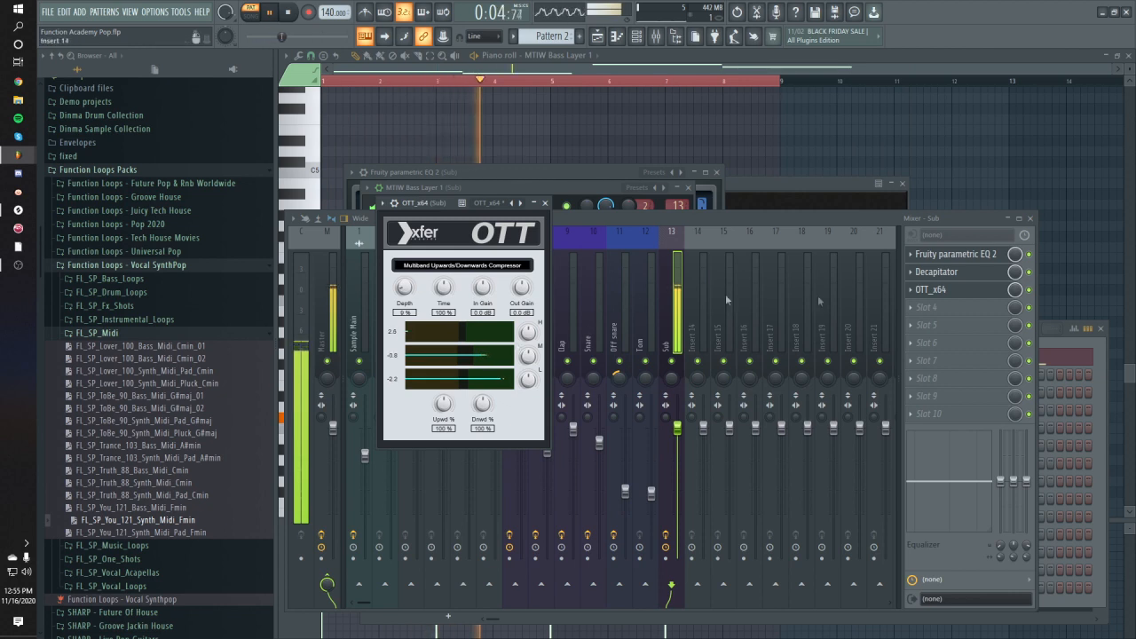
click(805, 221)
key(space)
key(space)
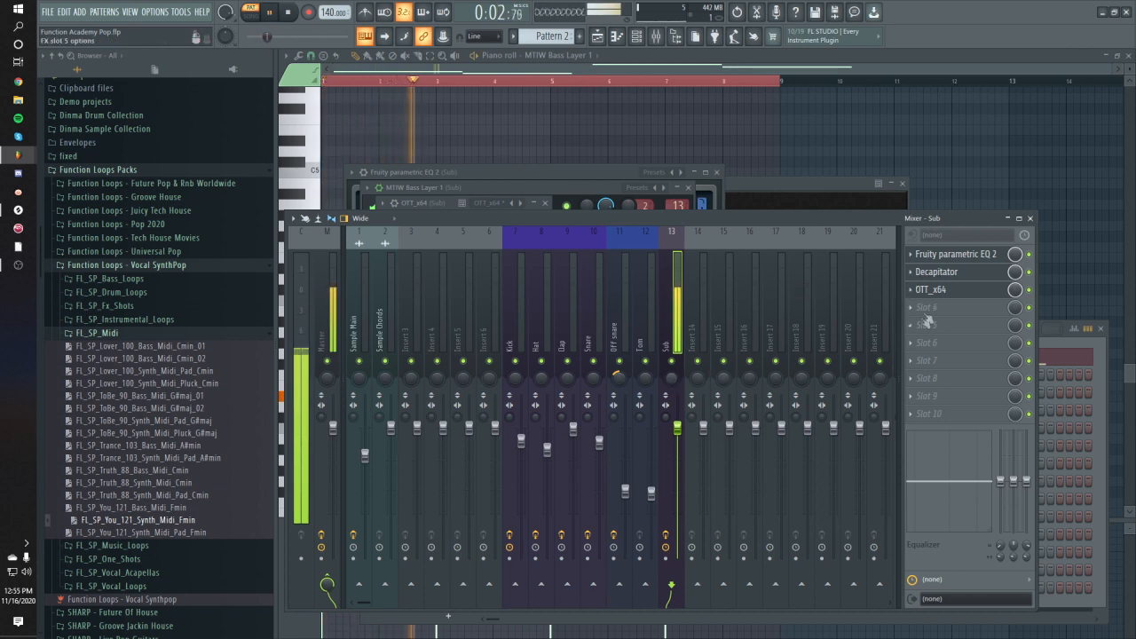
Load kHs Distortion into slot 4 of the Sub track, set its type to Hard Clip, and adjust its Drive while the bass plays
click(924, 310)
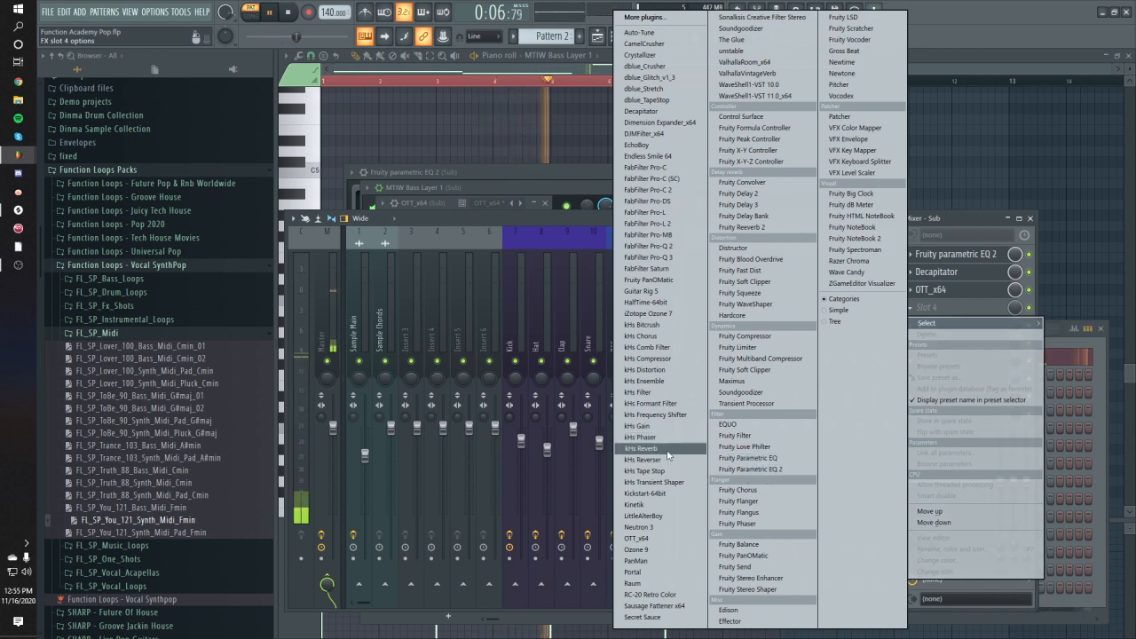
click(679, 371)
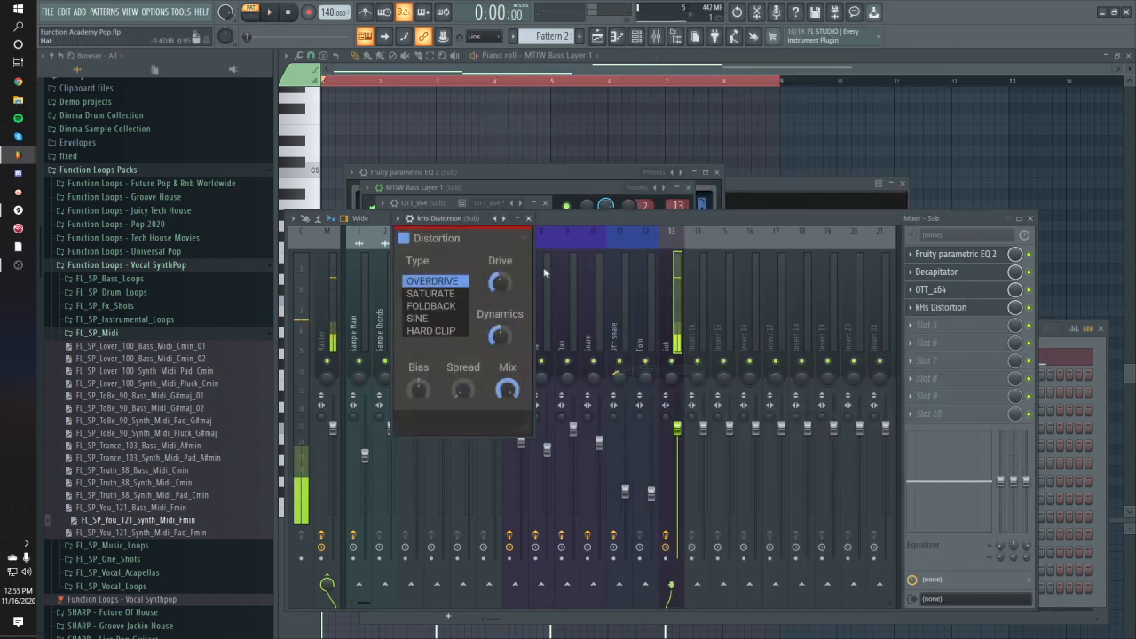
click(430, 331)
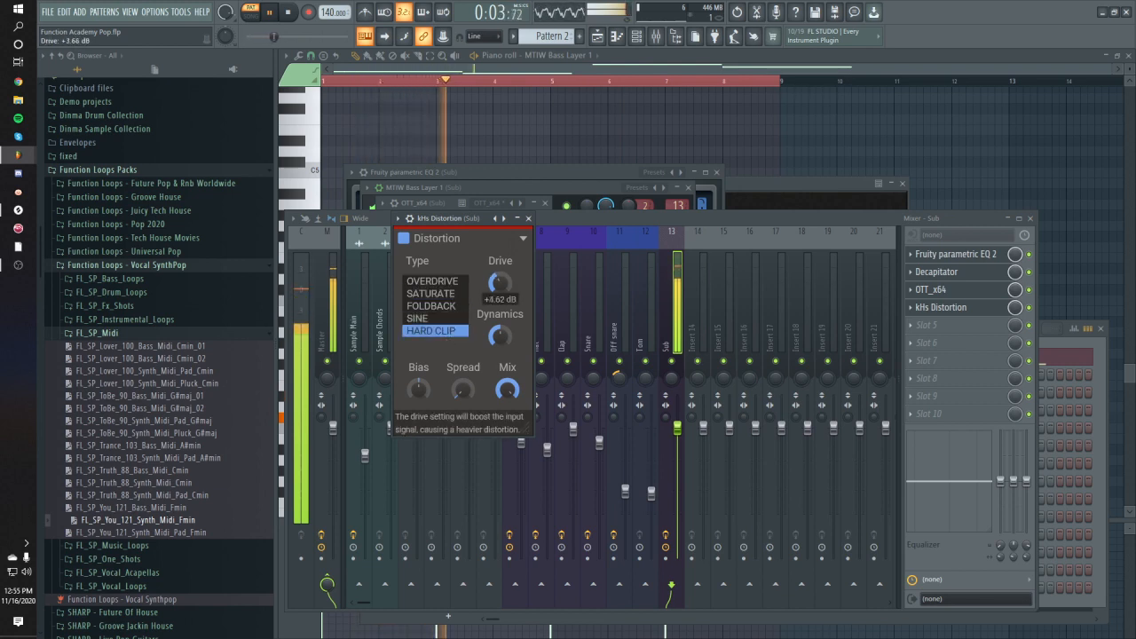
mouse_move(500, 282)
mouse_down()
mouse_move(500, 297)
mouse_move(500, 284)
mouse_up()
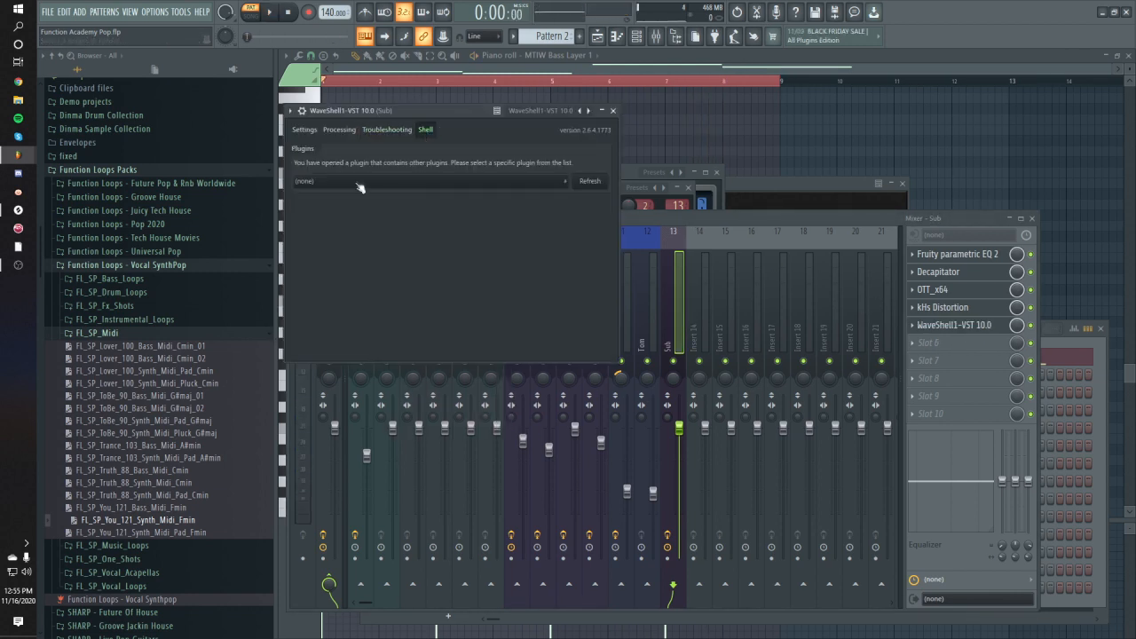
Load CLA Bass Mono/Stereo from the WaveShell plugin in slot 5, start playback, and reposition the plugin window over the mixer
click(359, 186)
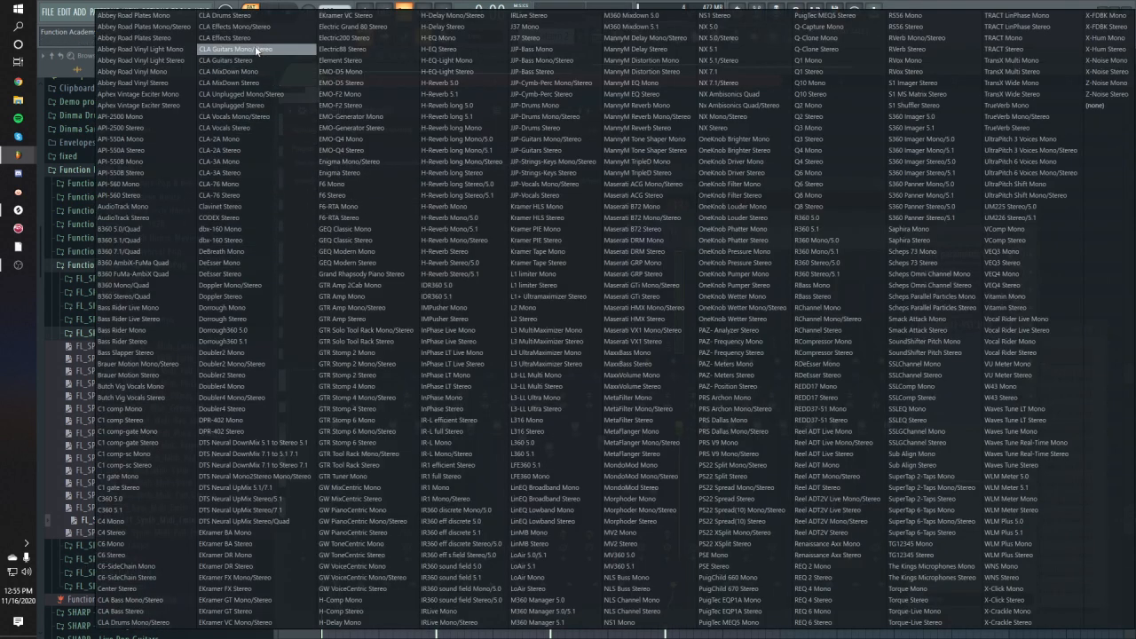
click(131, 601)
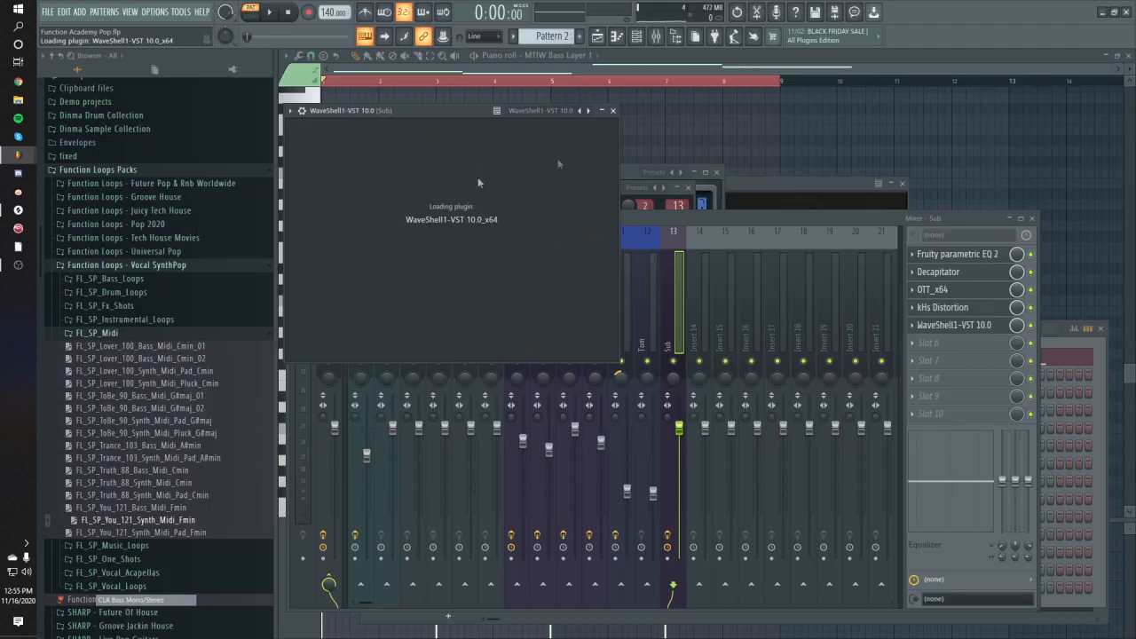
key(space)
drag(511, 121, 591, 242)
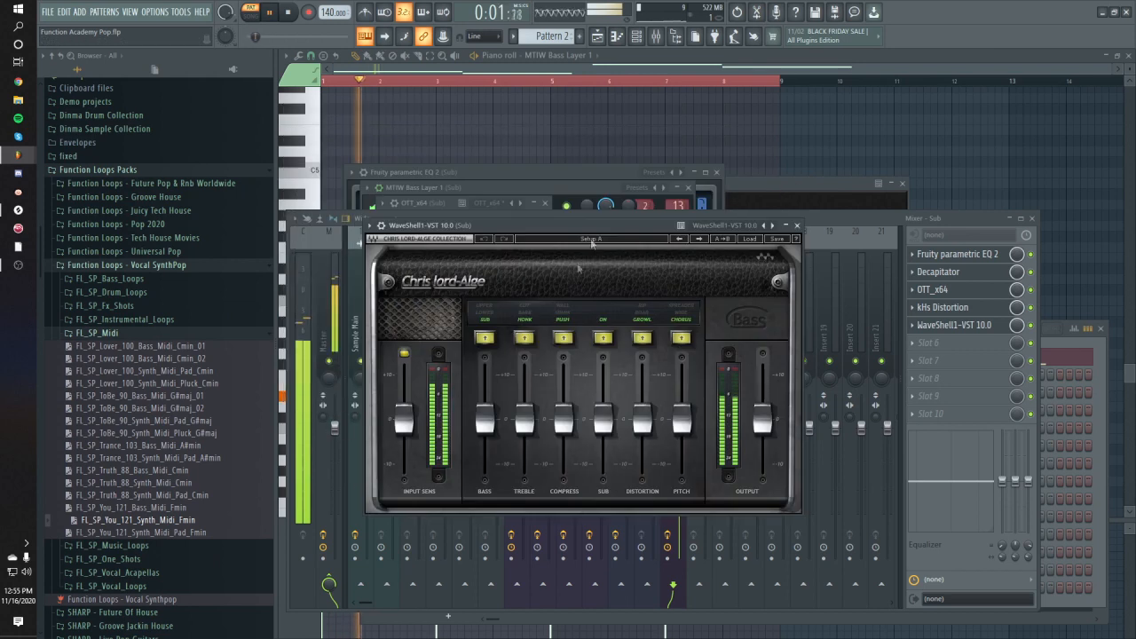
In CLA Bass, set Compress to about 2.4 and Bass to 3.3, raise Distortion, and step through the Pitch color modes
drag(561, 441, 566, 414)
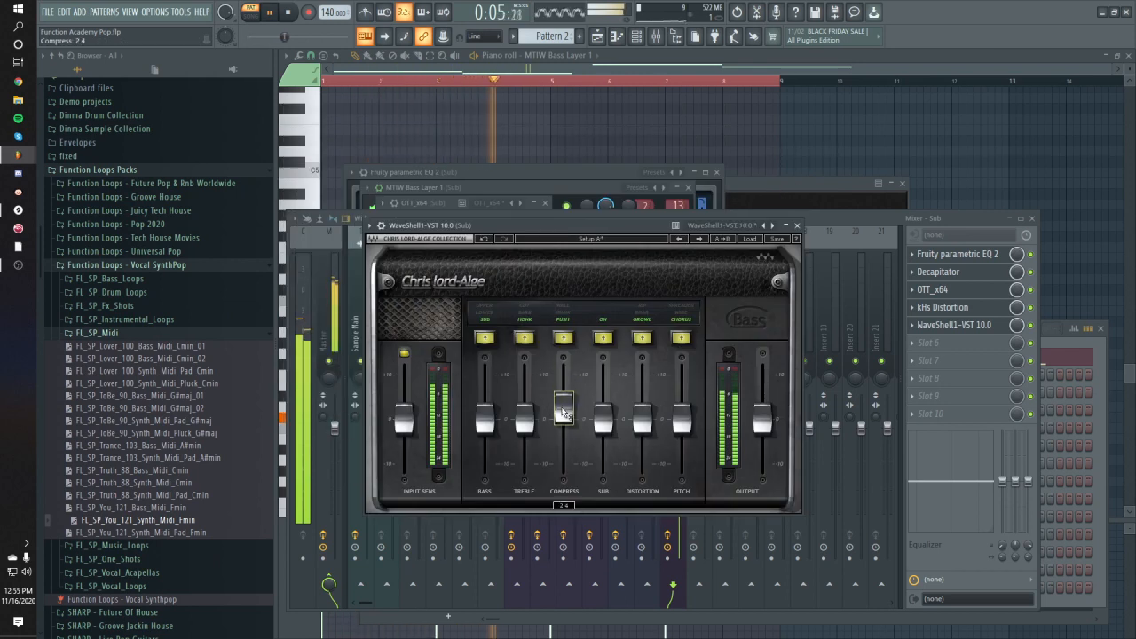
drag(494, 413, 494, 397)
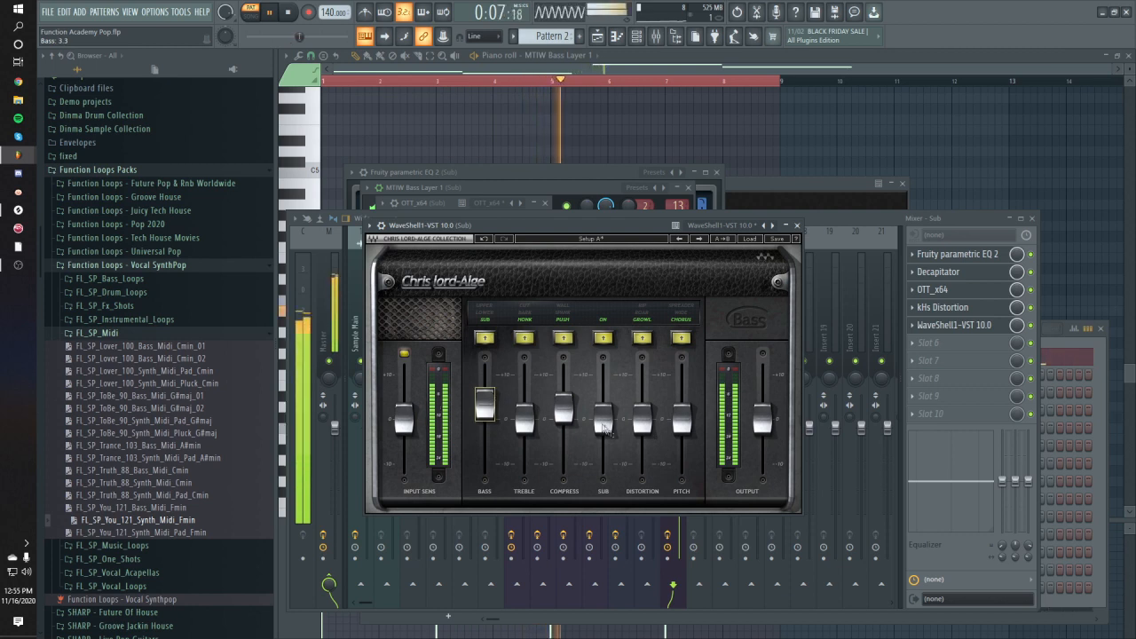
drag(642, 424, 643, 399)
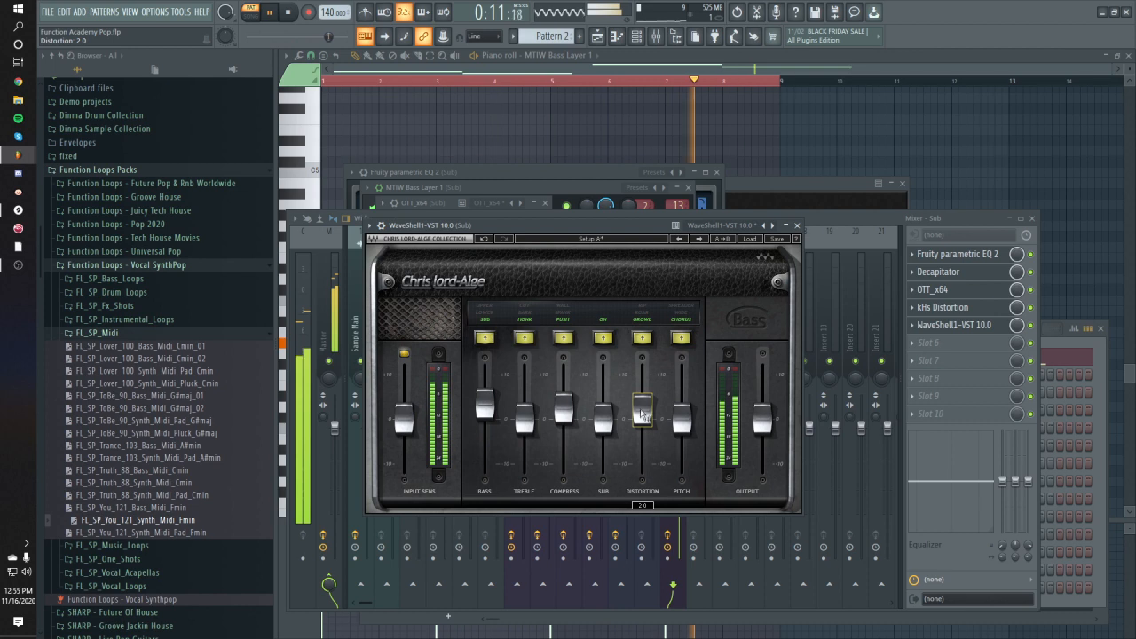
click(681, 338)
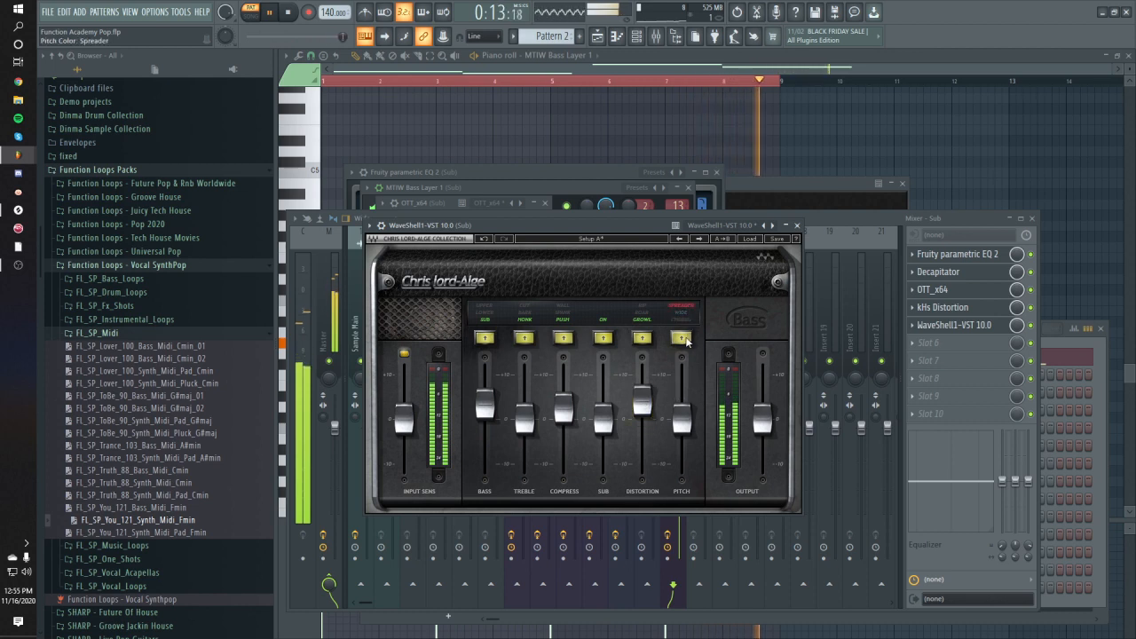
scroll(682, 352, down, 5)
click(681, 338)
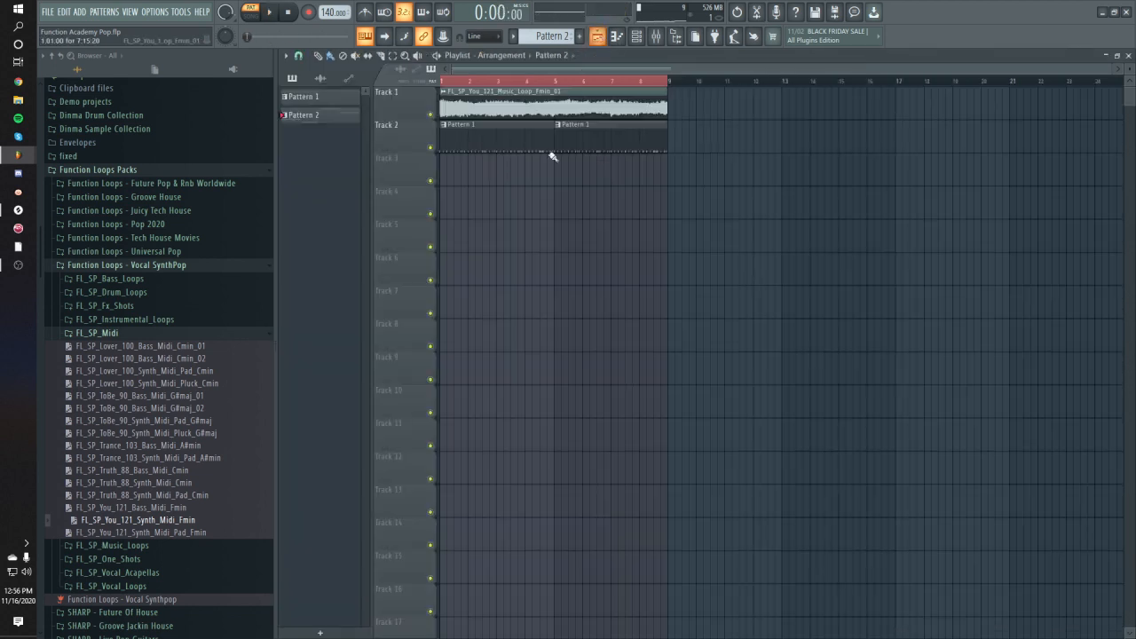
Place Pattern 2 on Track 3 of the playlist from bar 1 and play the arrangement in song mode
click(550, 172)
drag(551, 173, 488, 172)
key(l)
key(space)
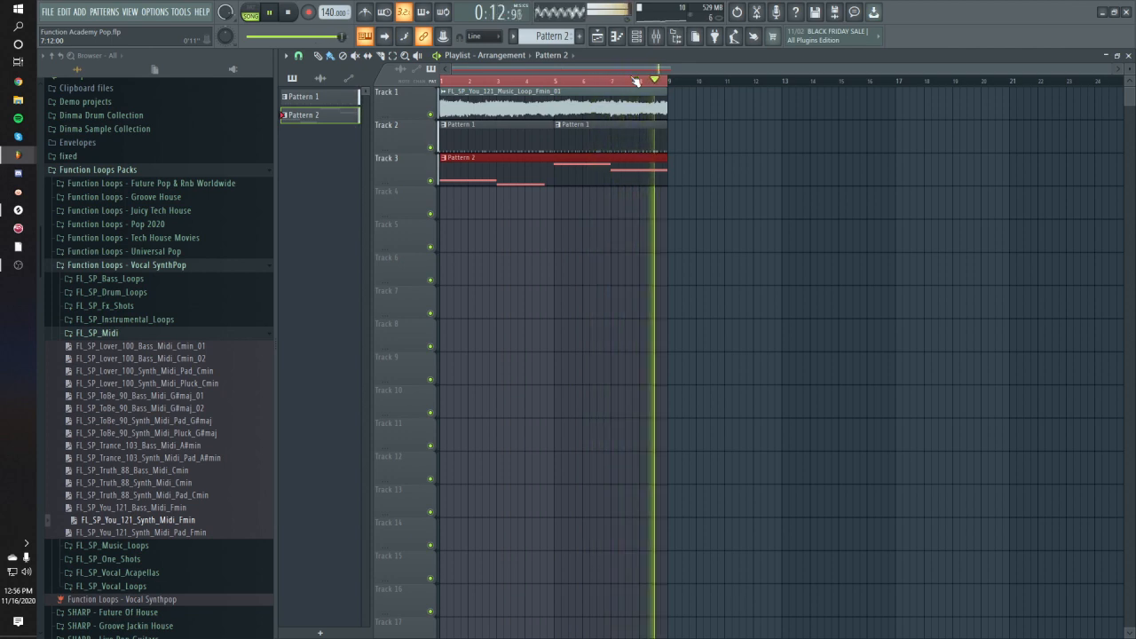
Lower the Sub track's volume slightly in the mixer and replay the song
key(space)
key(F9)
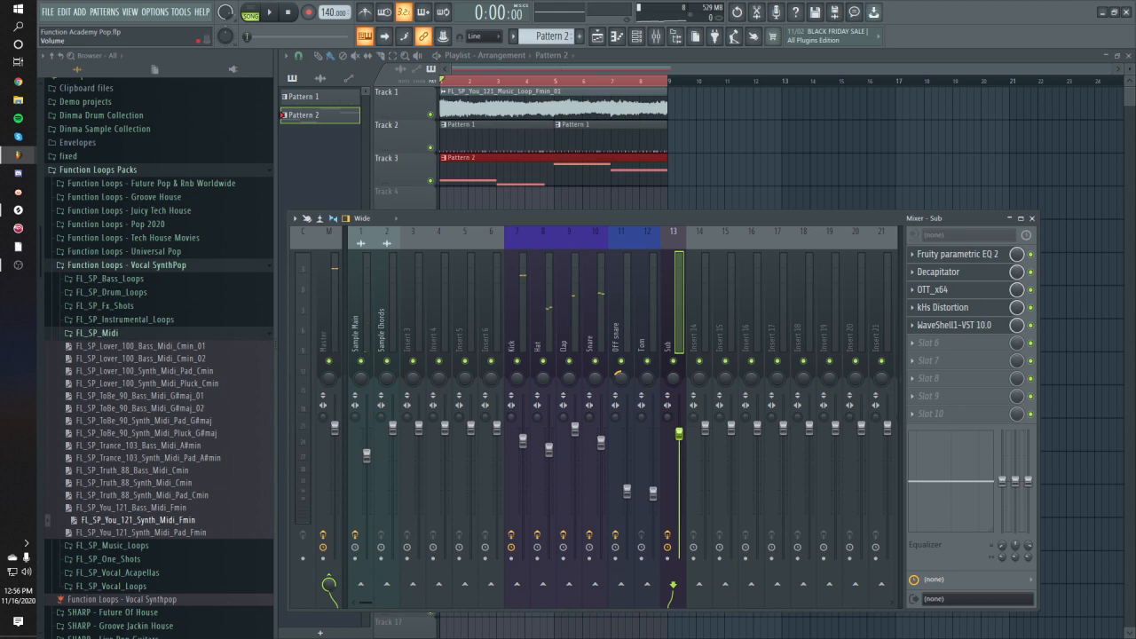
key(space)
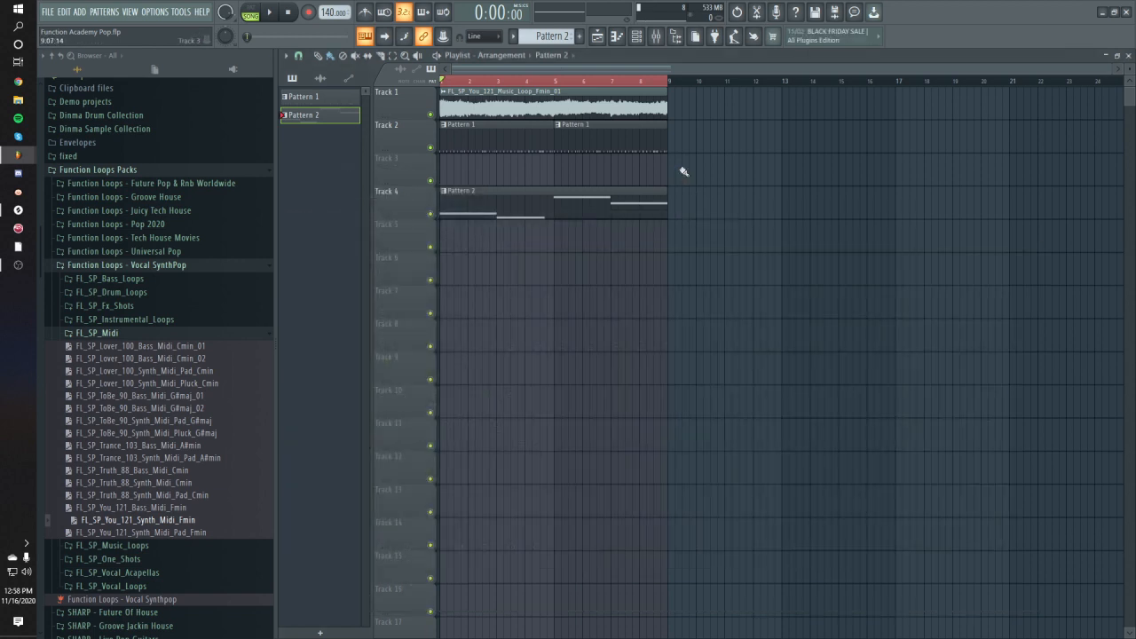
Check the Vocal SynthPop pack's drum loops, then open its FL_SP_Drum_One_Shots folder
click(129, 296)
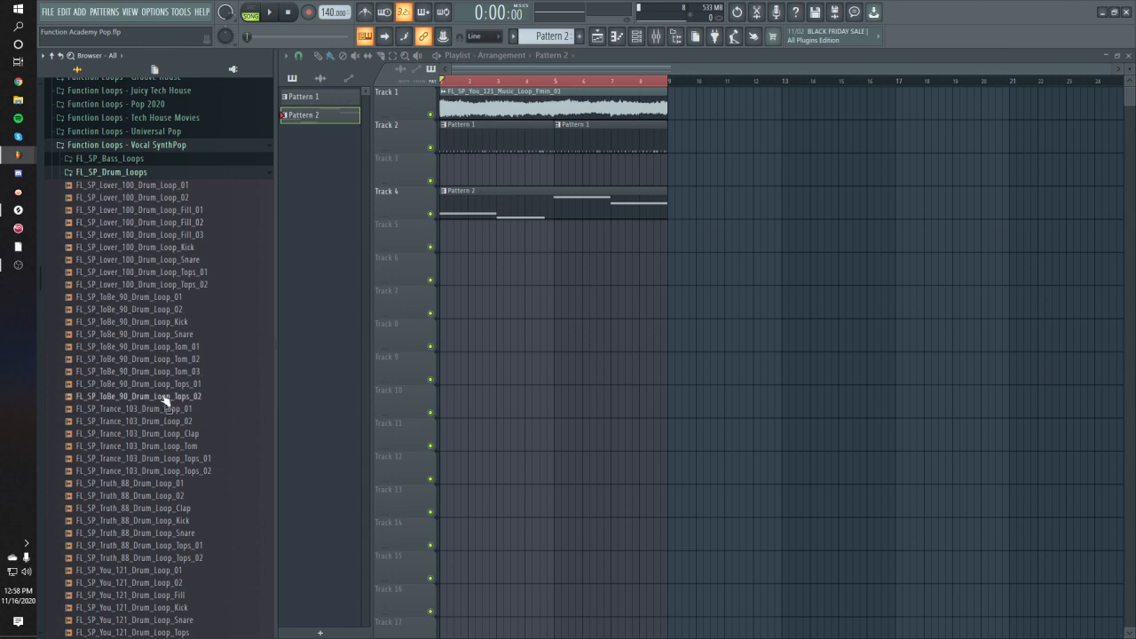
scroll(155, 557, down, 2)
scroll(149, 484, up, 4)
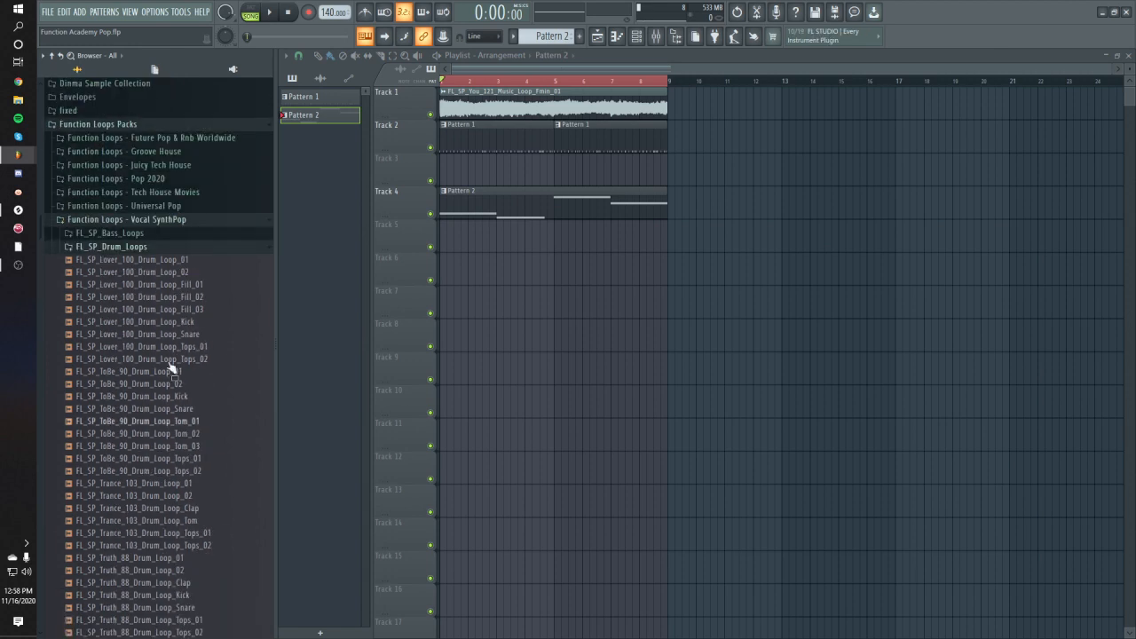
click(111, 247)
click(111, 315)
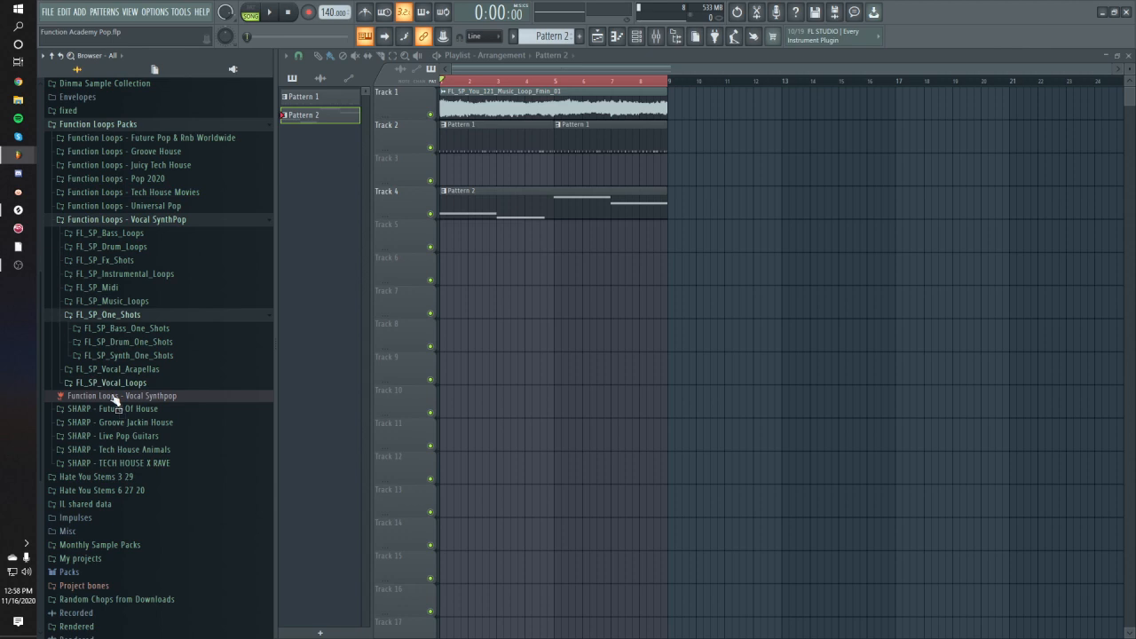
click(138, 342)
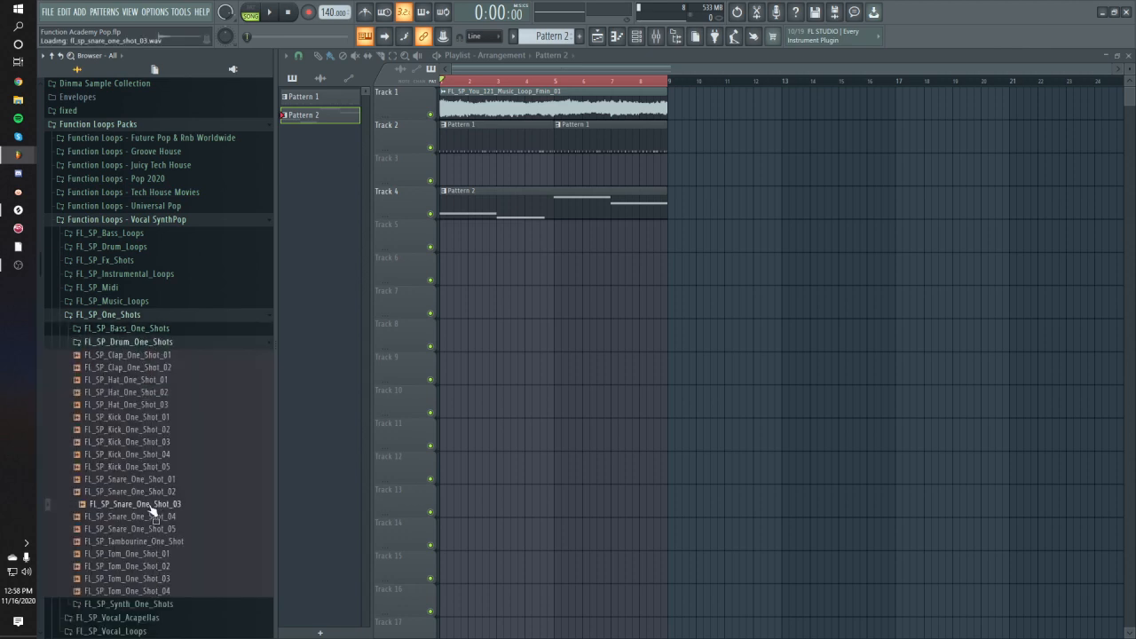
Audition the pack's snare one-shots 02, 04 and 05
click(150, 493)
click(142, 517)
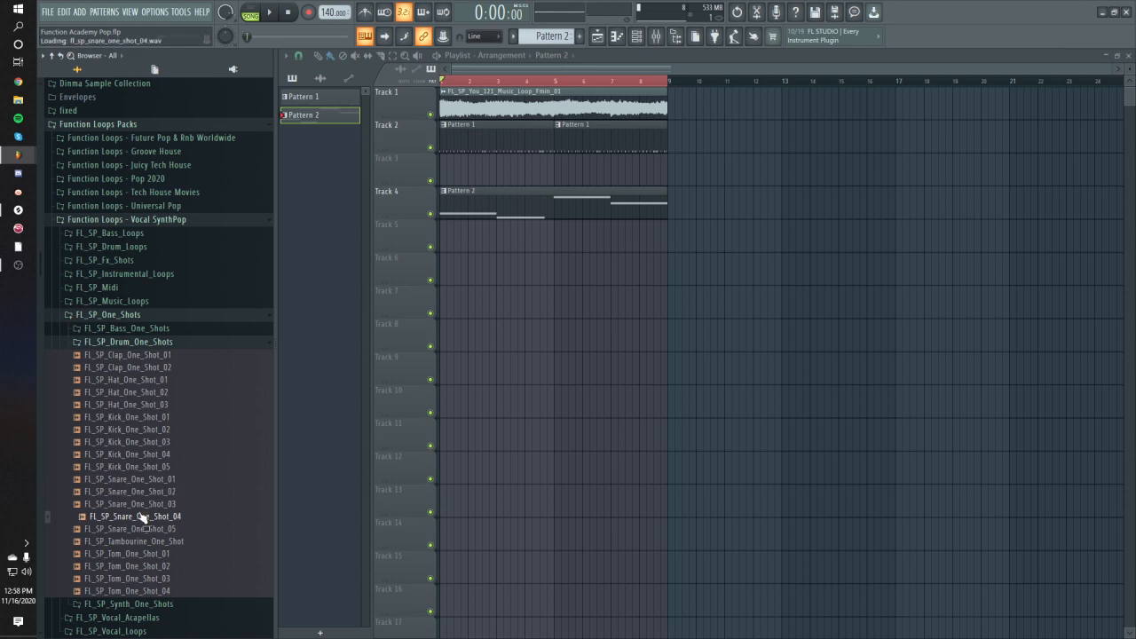
click(139, 529)
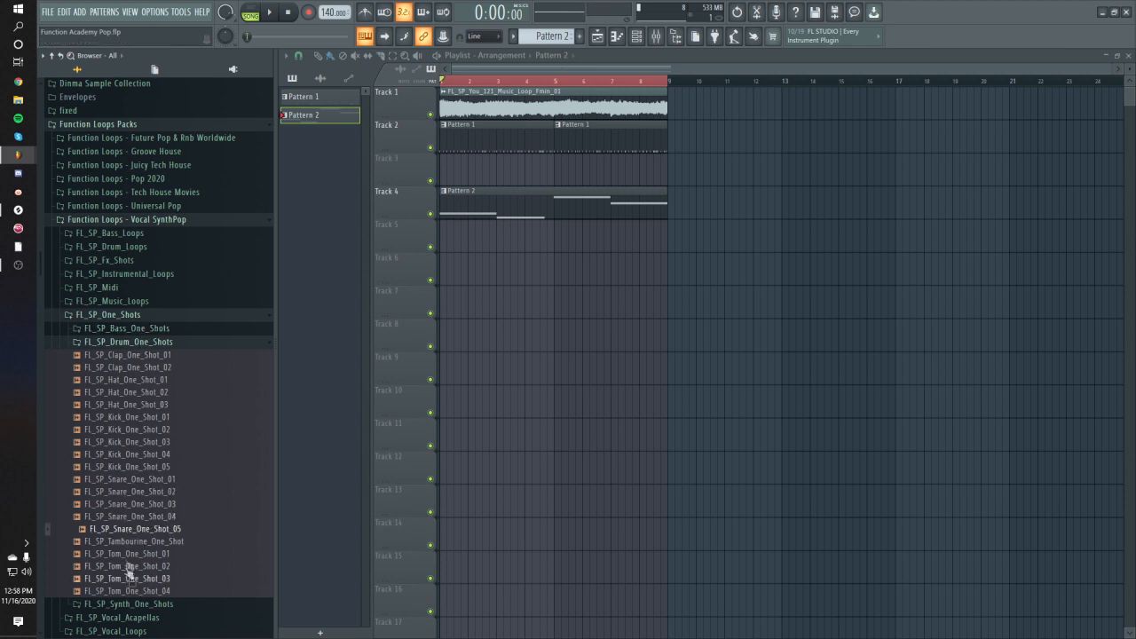
Add FL_SP_Snare_One_Shot_05 to the playlist and turn on Normalize in its sample settings
drag(498, 274, 500, 270)
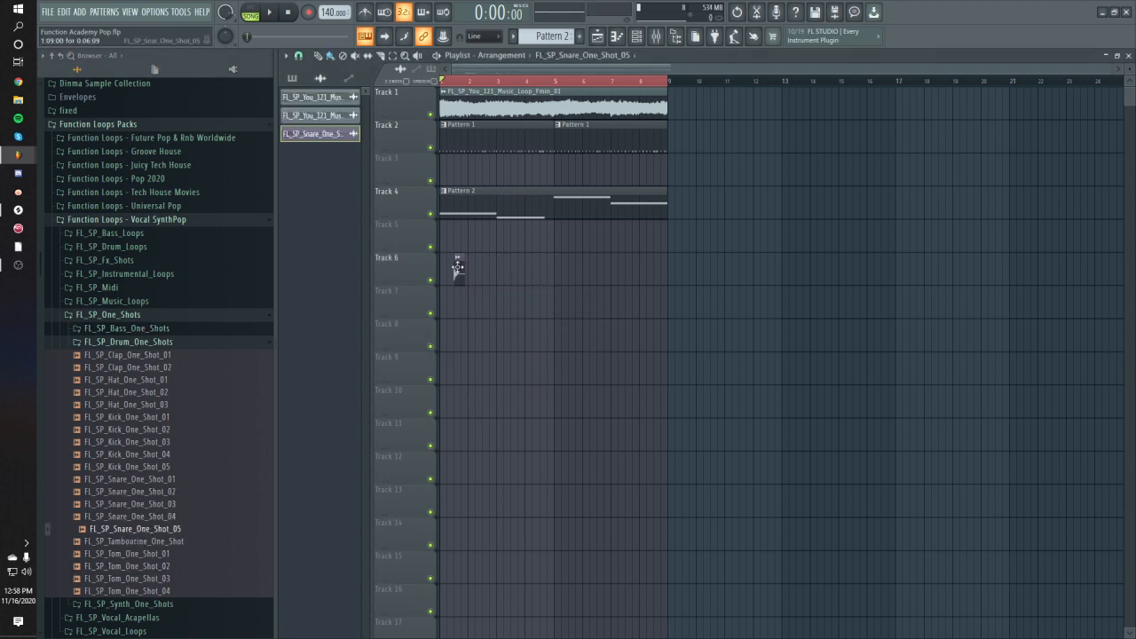
double_click(457, 266)
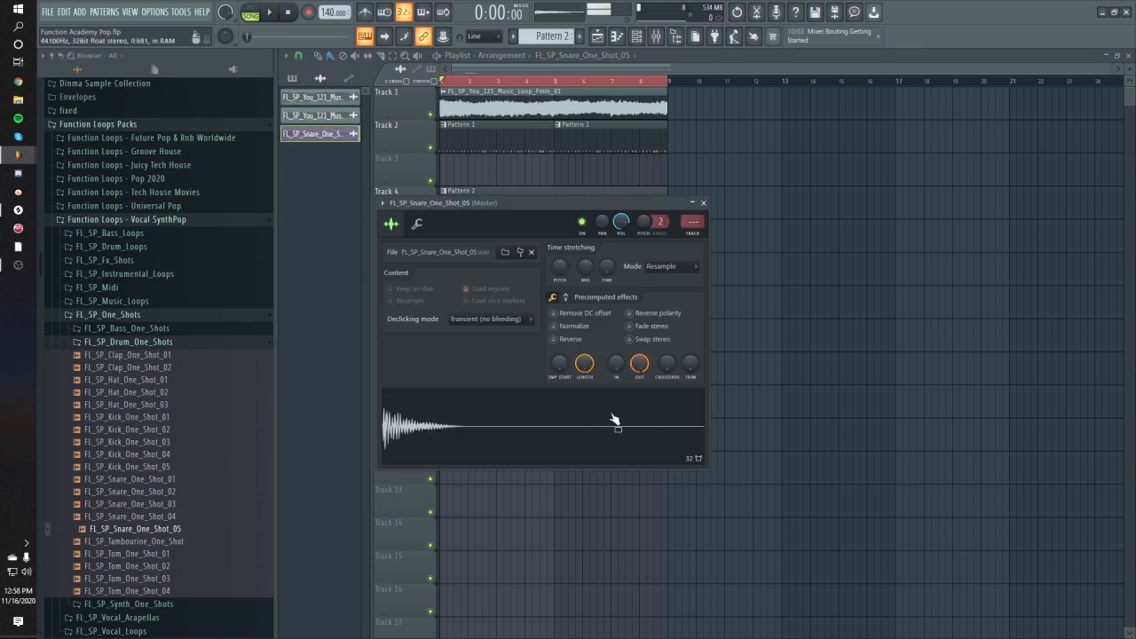
click(569, 331)
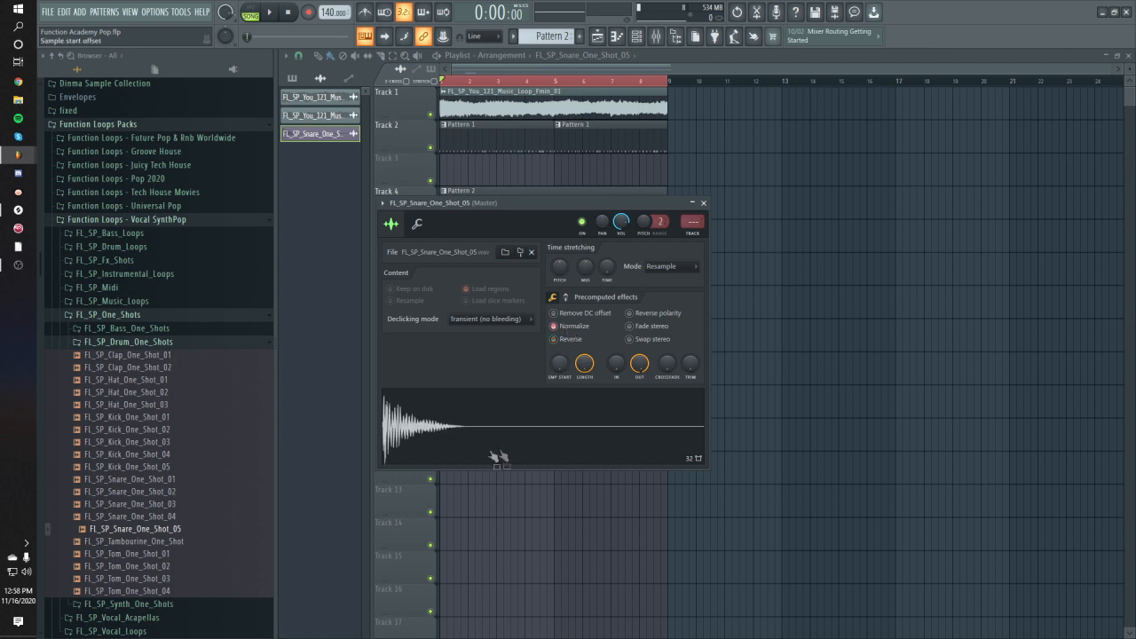
click(703, 202)
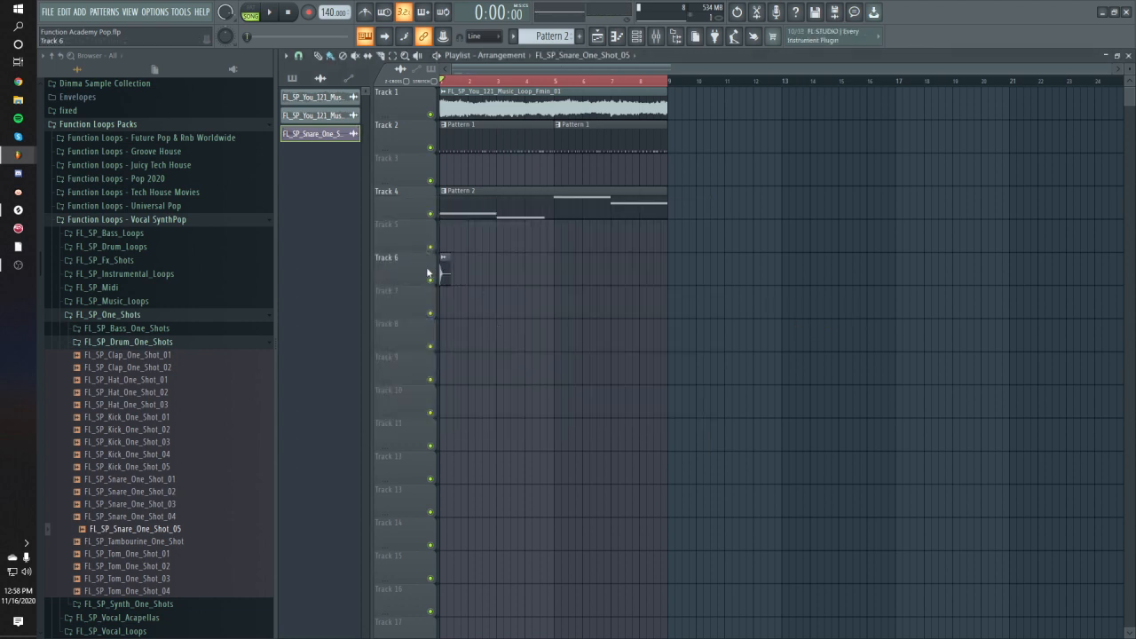
Mute the bass on Track 4 and put the snare clip at the start of Track 3, trimmed short
scroll(429, 270, up, 3)
click(431, 214)
drag(440, 169, 446, 172)
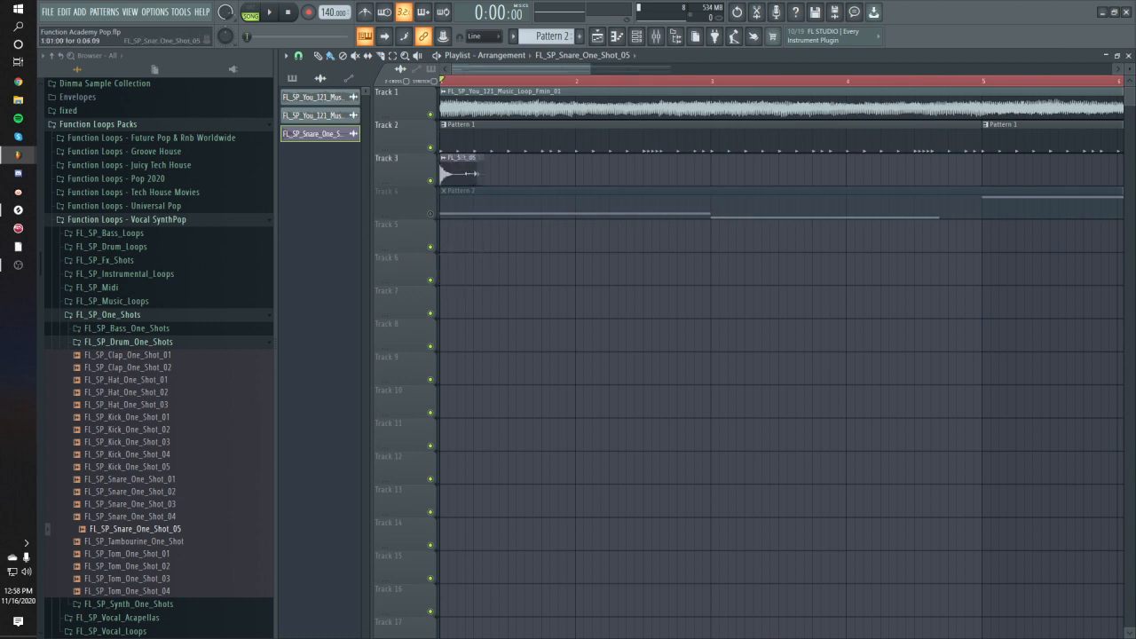
Add snare hits late in bar 1 and early in bar 2 on Track 3 while the song plays
key(space)
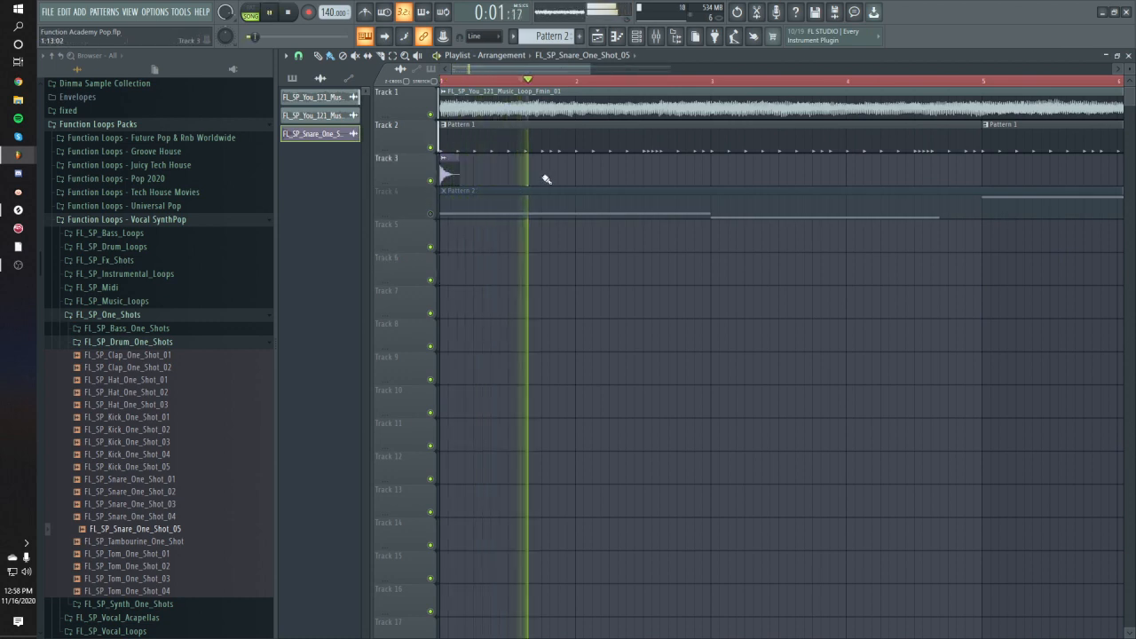
click(545, 168)
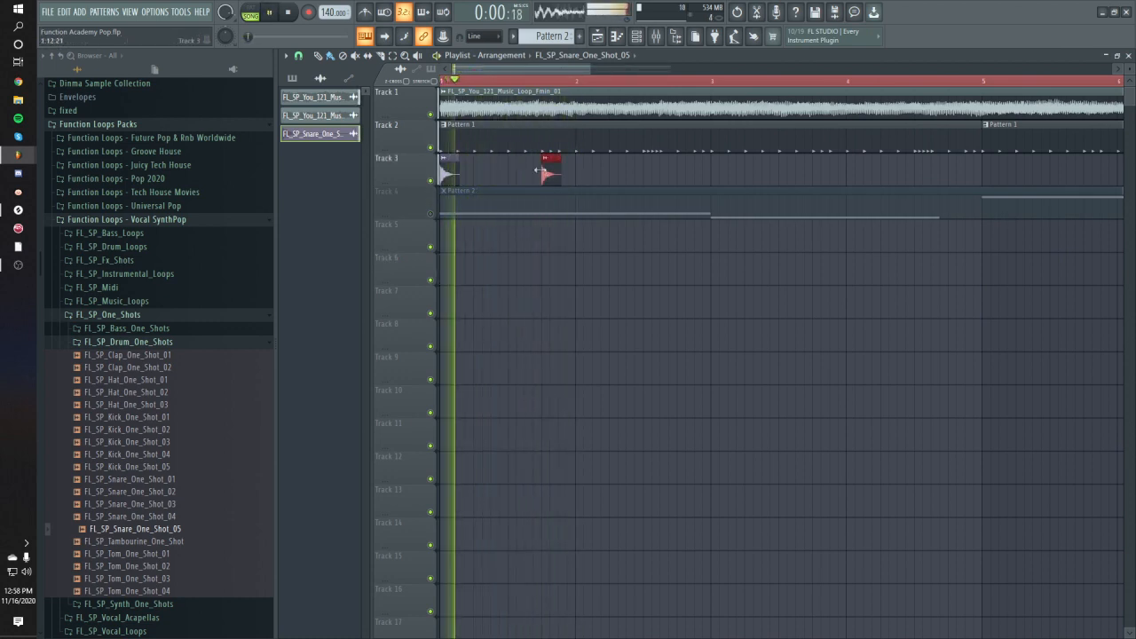
click(618, 171)
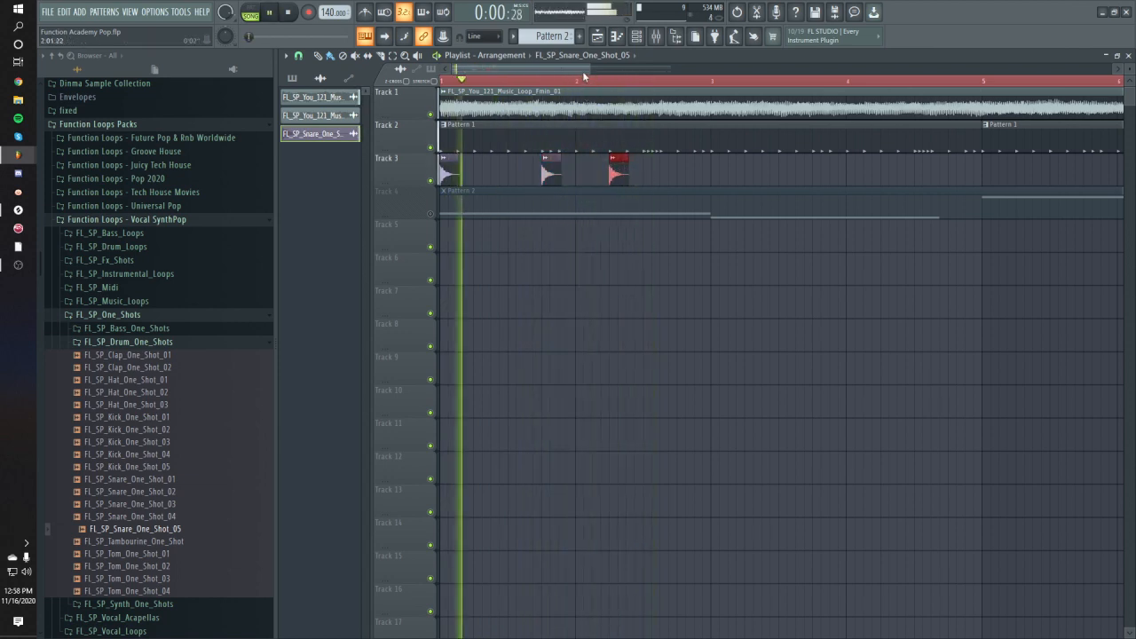
click(617, 159)
click(616, 159)
mouse_move(621, 170)
mouse_down()
mouse_move(593, 170)
mouse_move(603, 171)
mouse_up()
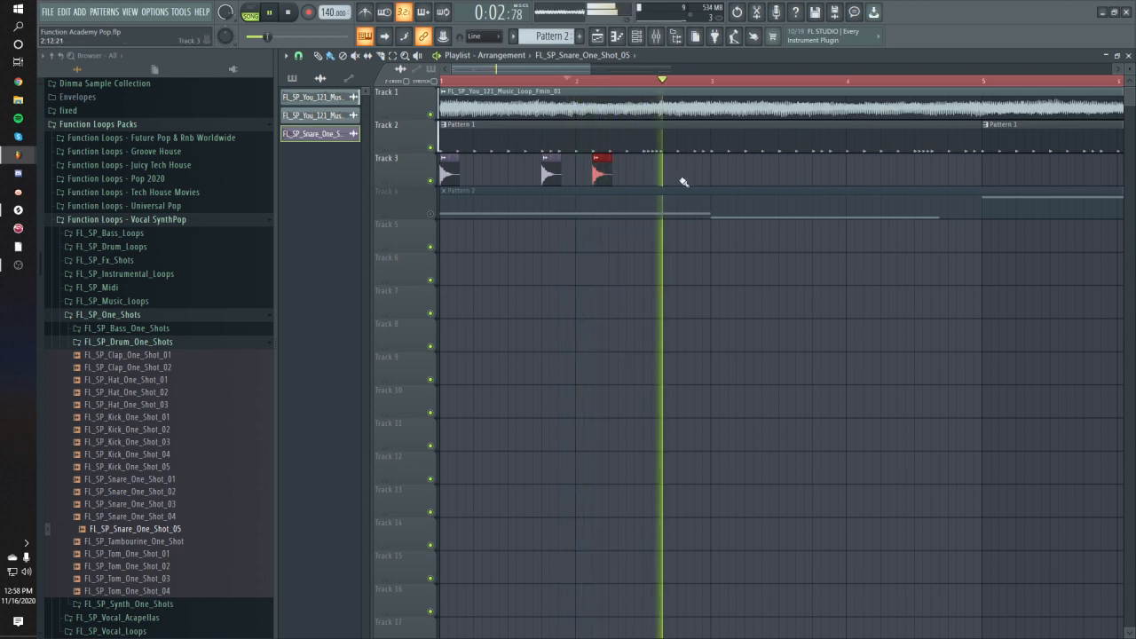
Continue the snare rhythm on Track 3 with two hits in bar 3 and three hits in bar 4
click(719, 172)
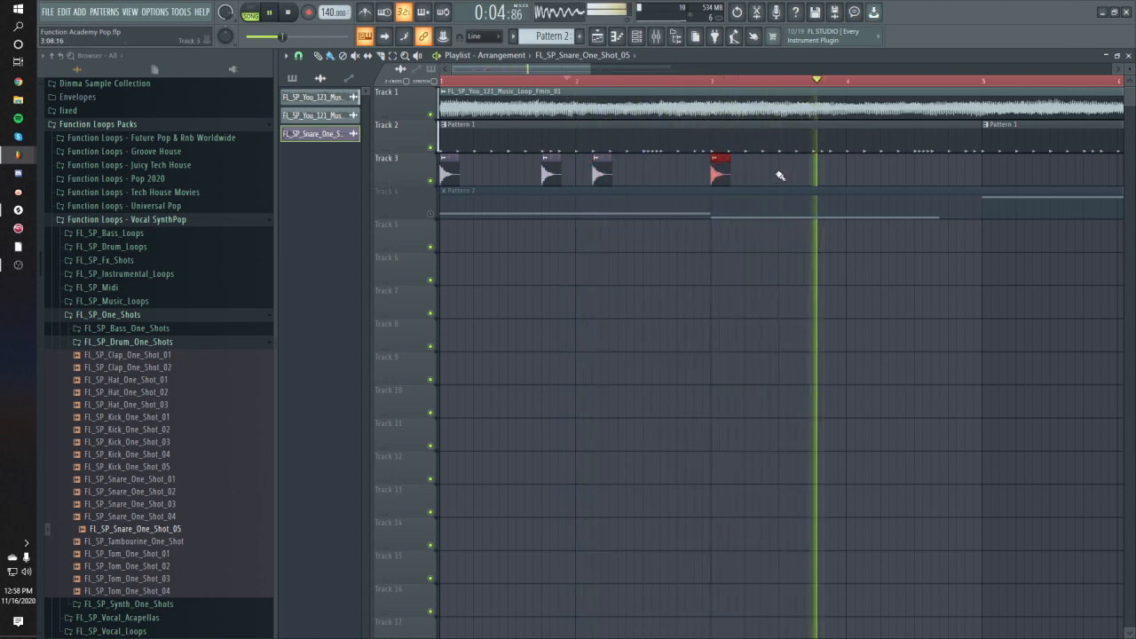
click(839, 171)
drag(840, 170, 826, 170)
scroll(798, 213, down, 3)
scroll(673, 227, up, 3)
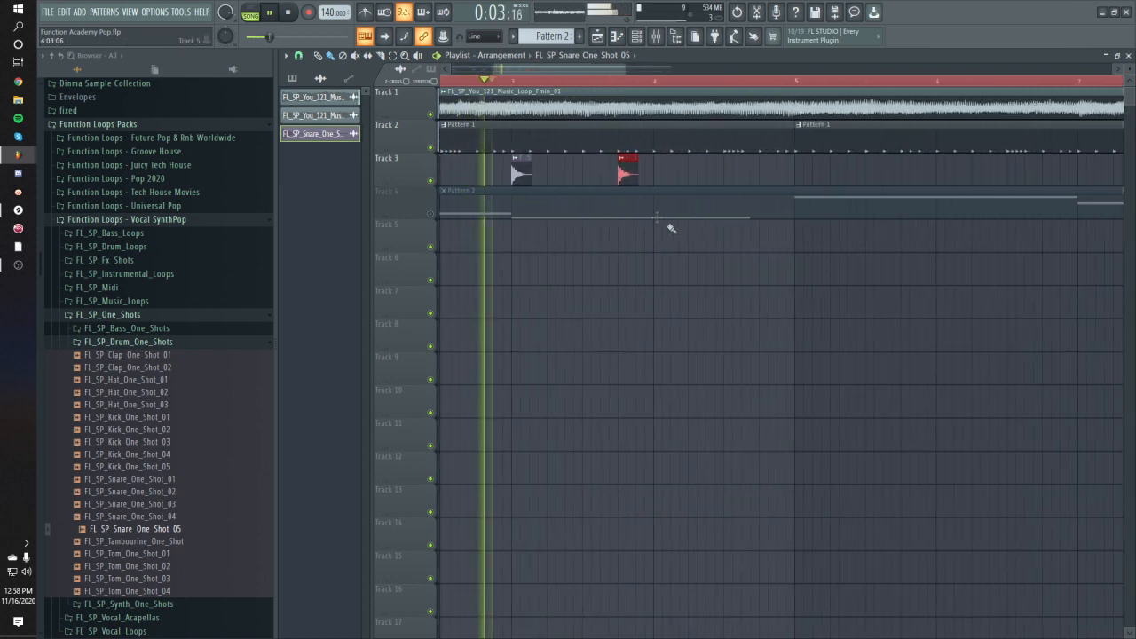
click(681, 173)
click(698, 173)
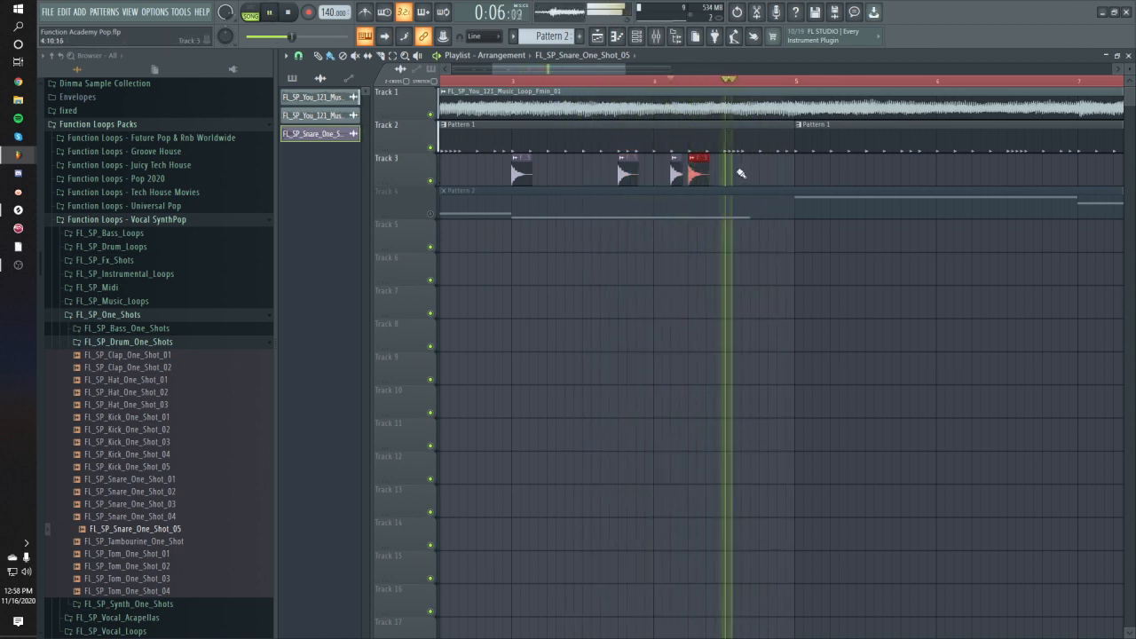
click(767, 172)
Stop playback and duplicate the four-bar snare rhythm on Track 3 from bar 5 onward
scroll(713, 257, down, 5)
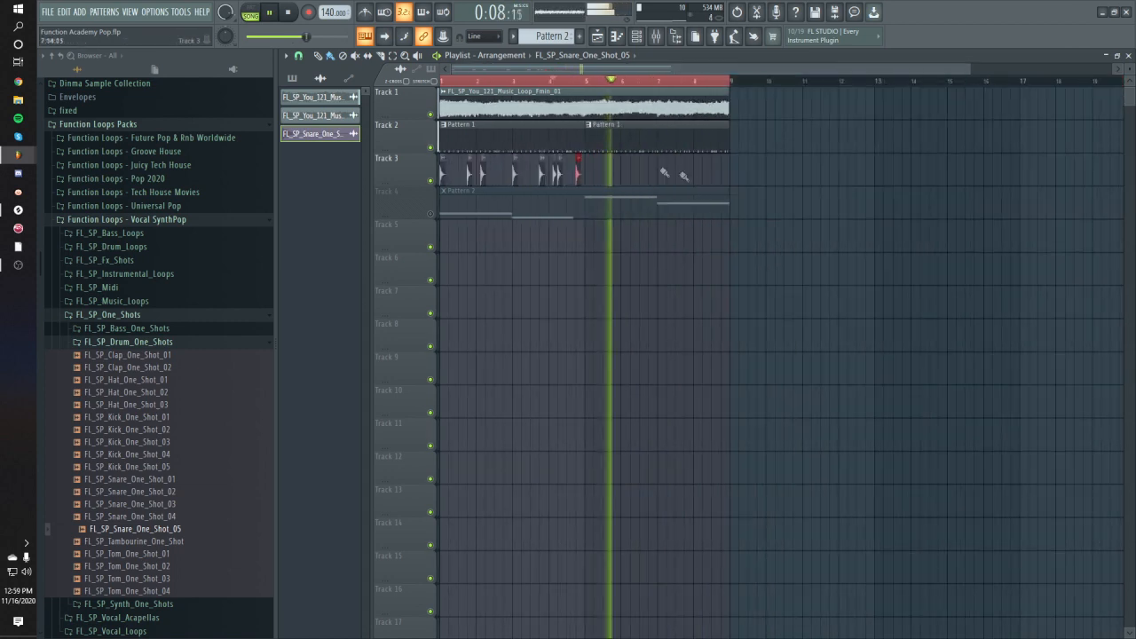
key(space)
drag(440, 173, 588, 176)
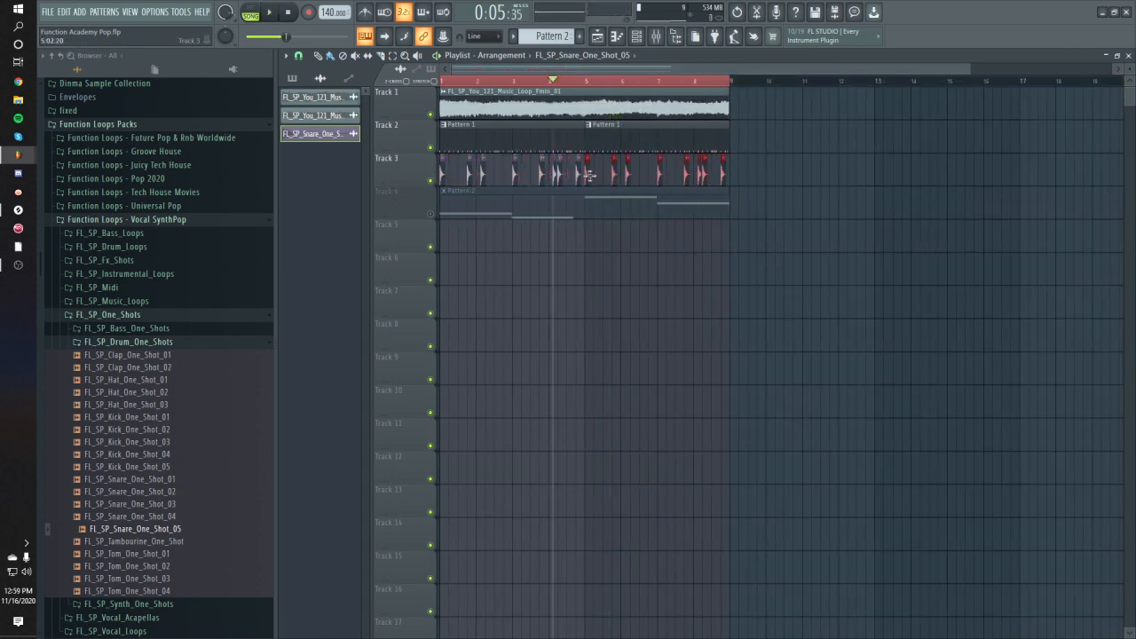
Route the snare one-shot clip to its own mixer track, move that track to insert 17 and rename it Sidechain
double_click(587, 176)
click(690, 229)
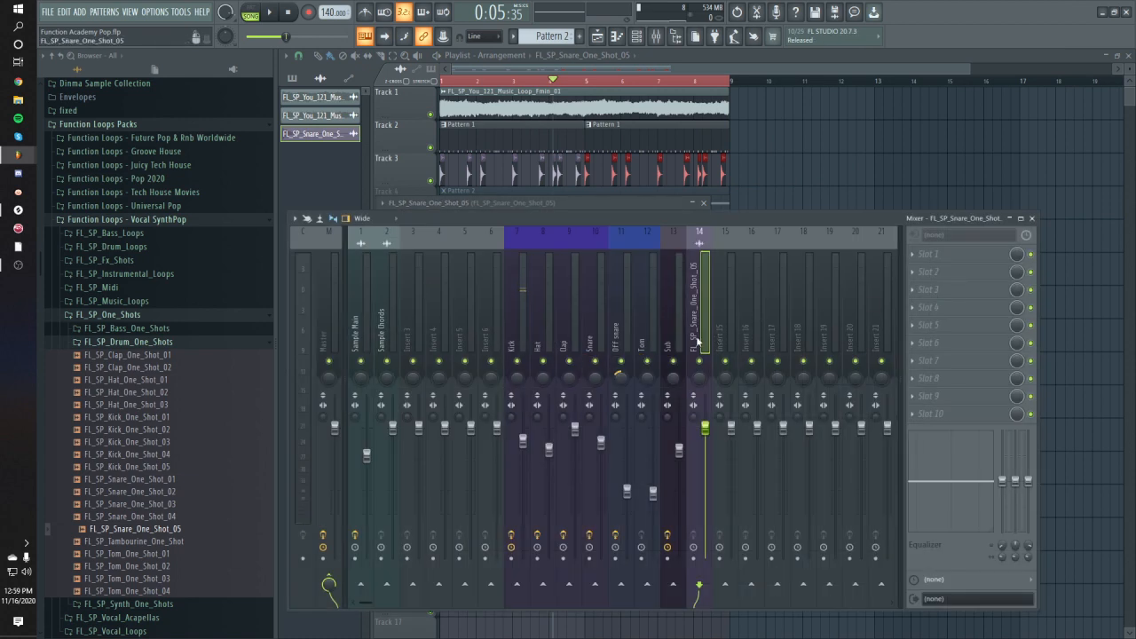
key(alt+Right)
key(alt+Right)
key(alt+Right)
right_click(789, 318)
click(809, 249)
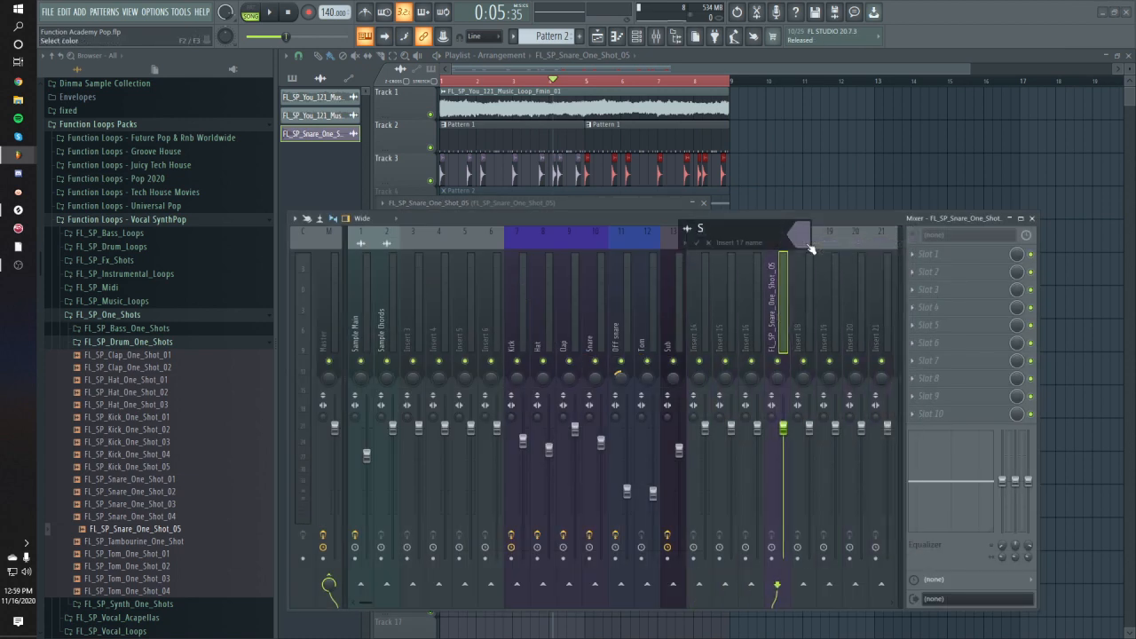
key(Return)
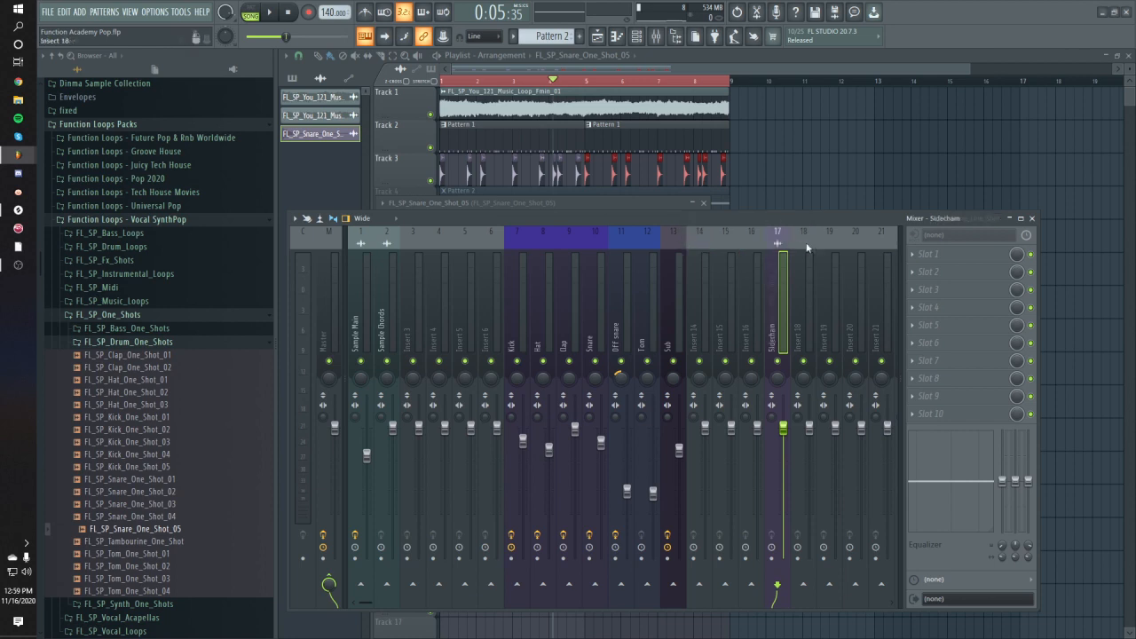
Load Fruity Peak Controller in slot 6 of the Sidechain track, reset its peak decay and play the song
click(946, 353)
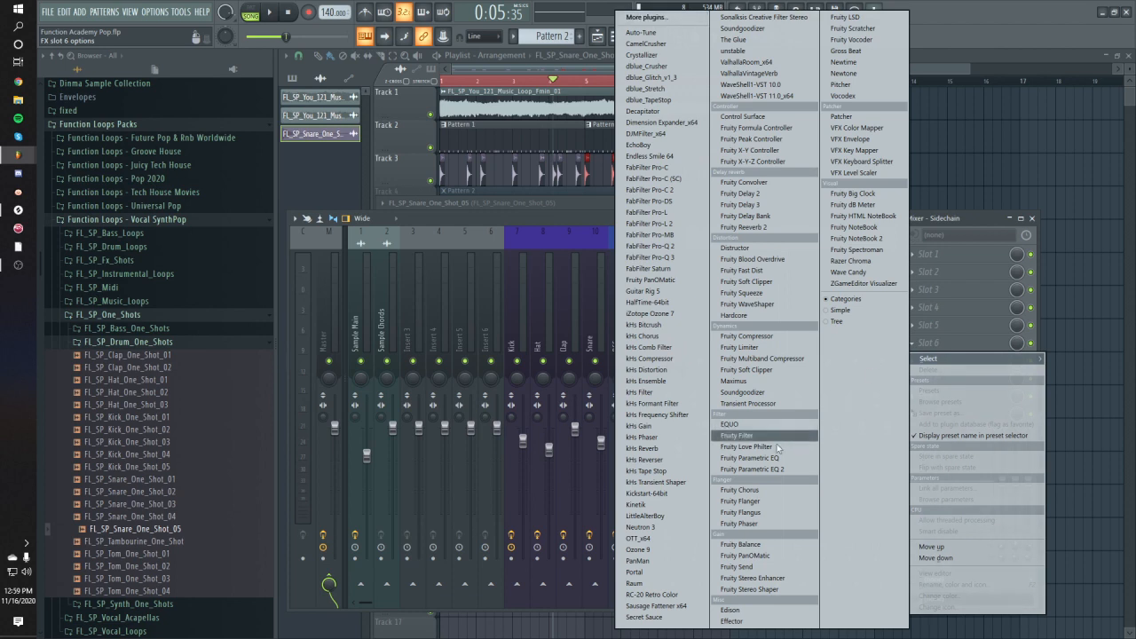
click(761, 139)
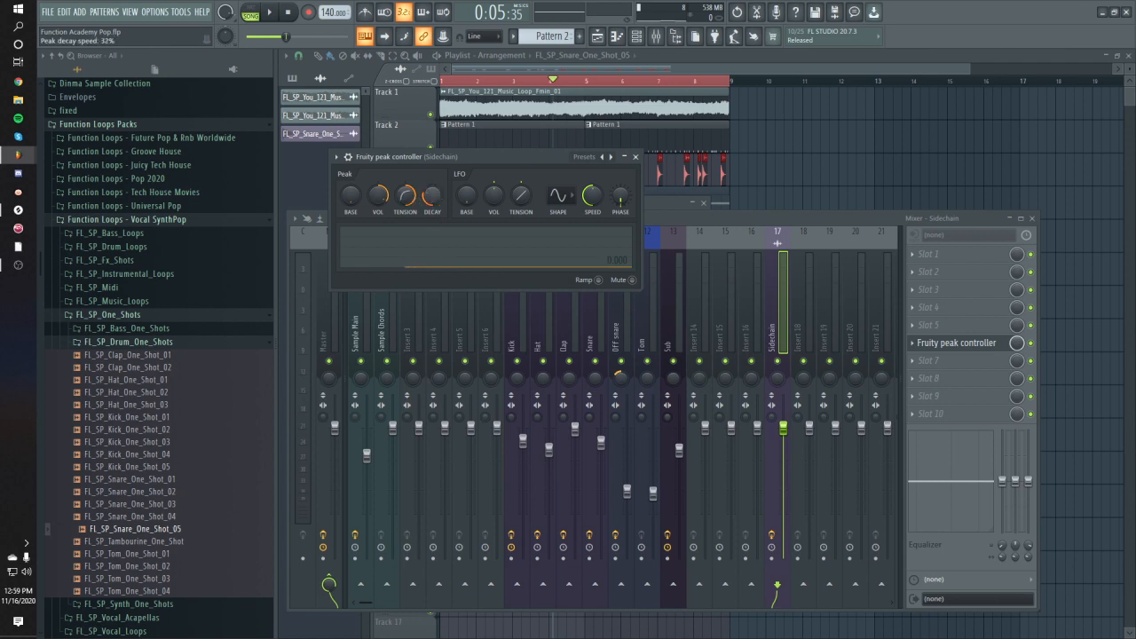
right_click(431, 197)
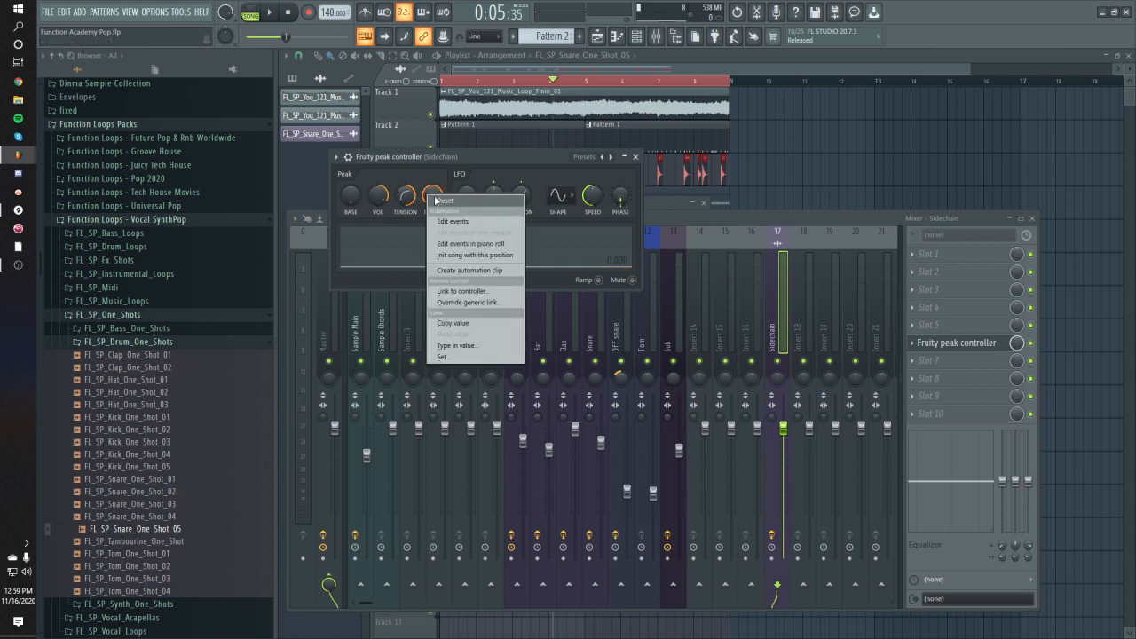
click(435, 201)
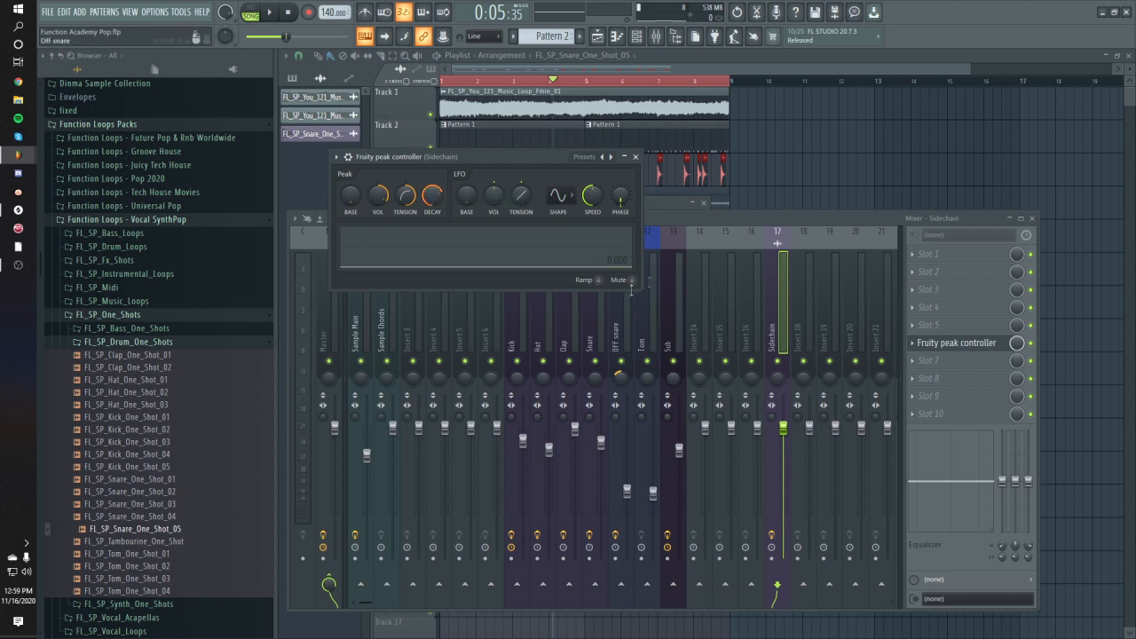
key(space)
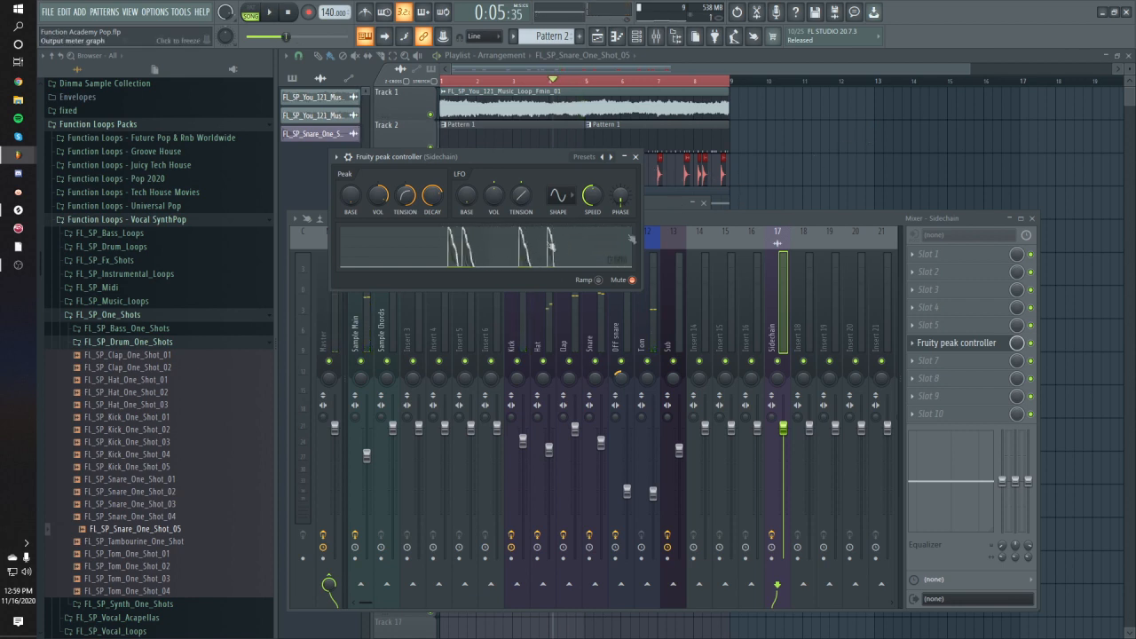
Solo Track 3 in the playlist, unmute the bass on Track 4 and play the two tracks together
click(751, 169)
key(space)
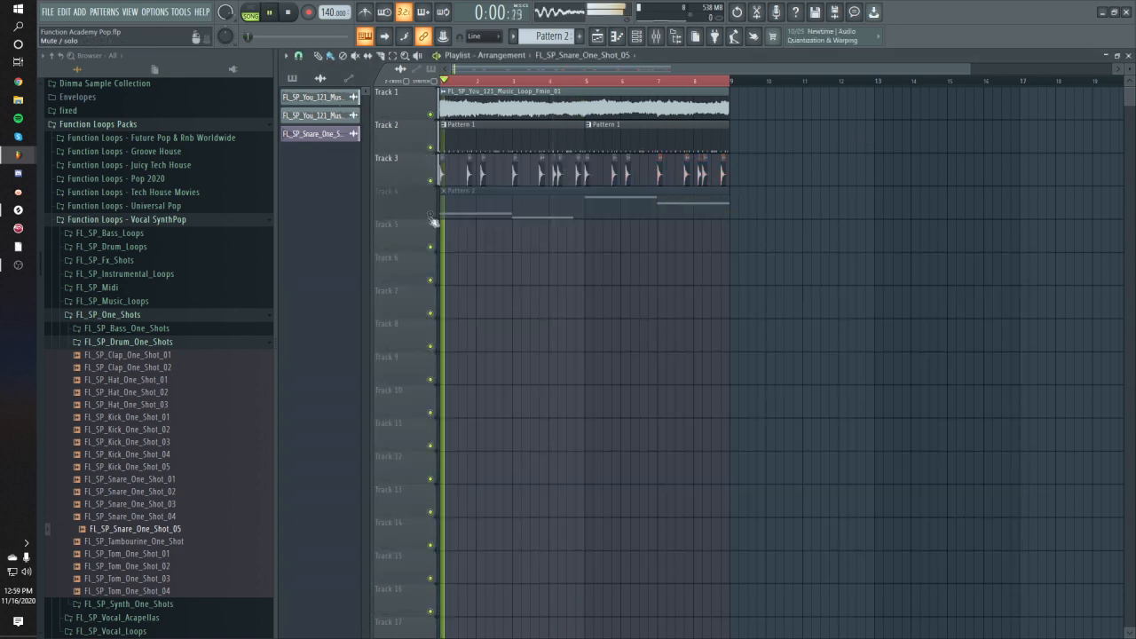
right_click(430, 180)
click(432, 214)
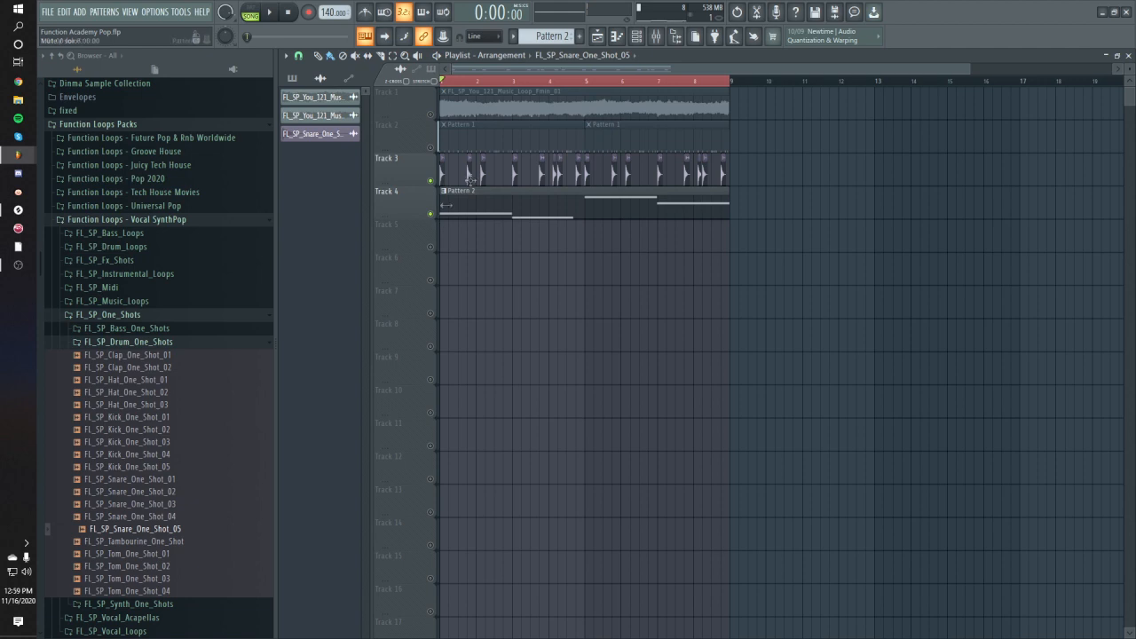
key(space)
Link the volume of the Sub track's Fruity Balance to Peak ctrl - Peak with an inverted input mapping formula
key(F9)
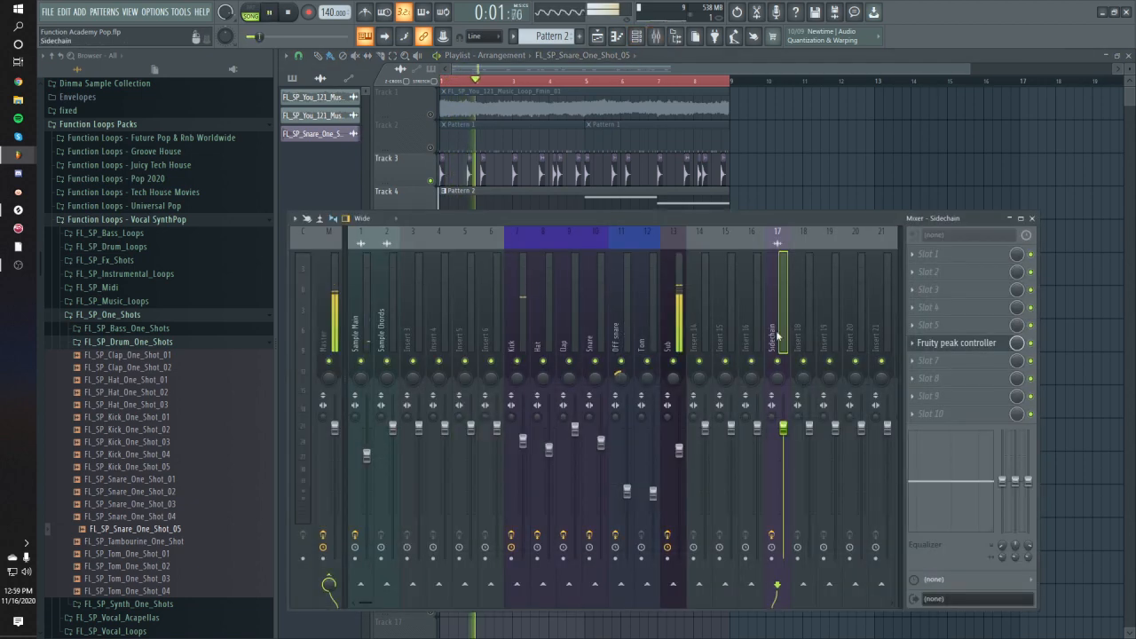
click(675, 417)
key(space)
click(985, 399)
right_click(458, 228)
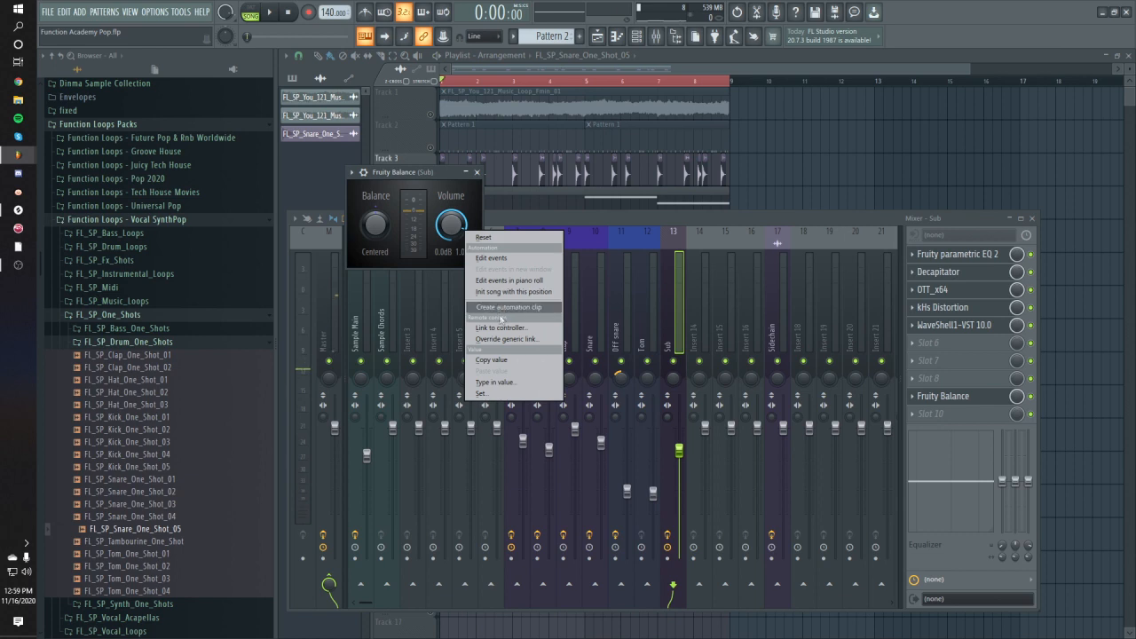
click(502, 327)
click(558, 297)
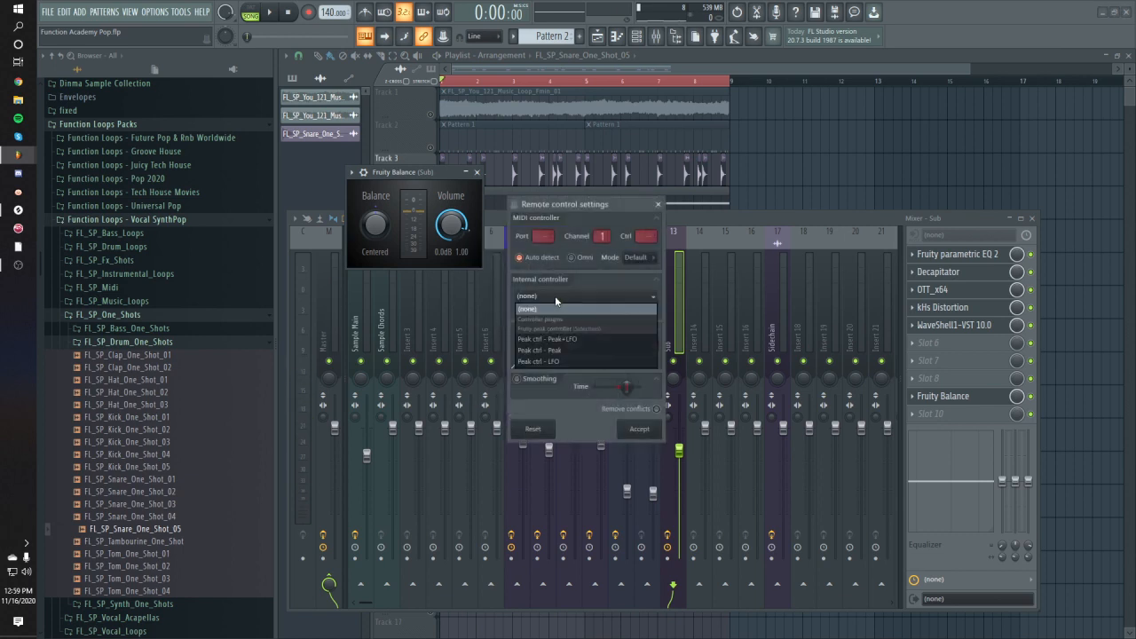
click(565, 350)
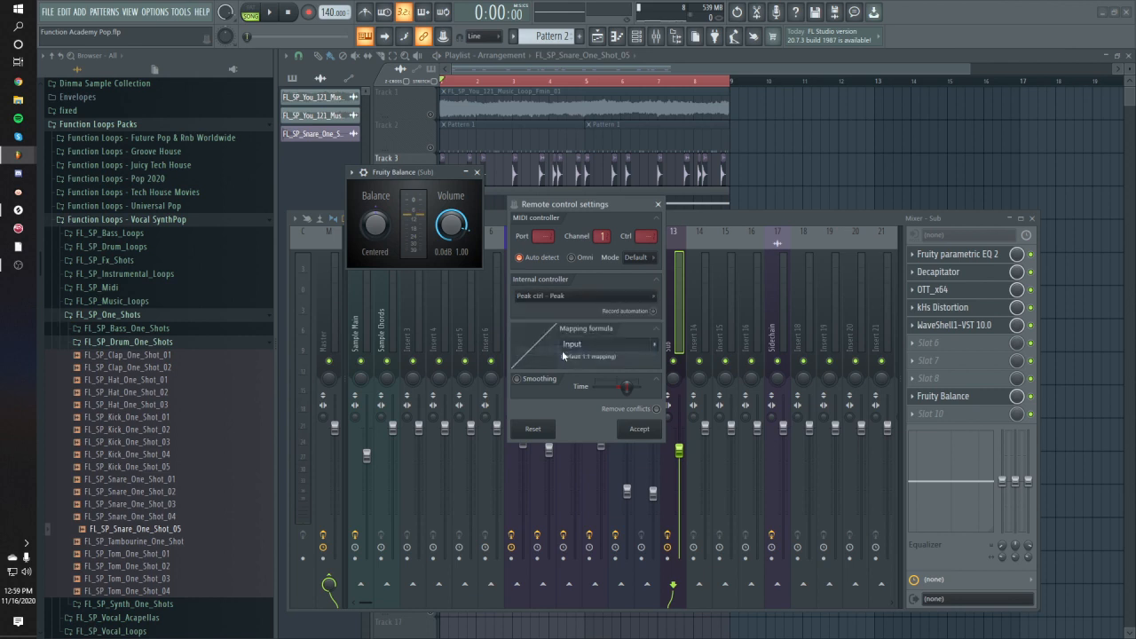
click(661, 346)
click(670, 381)
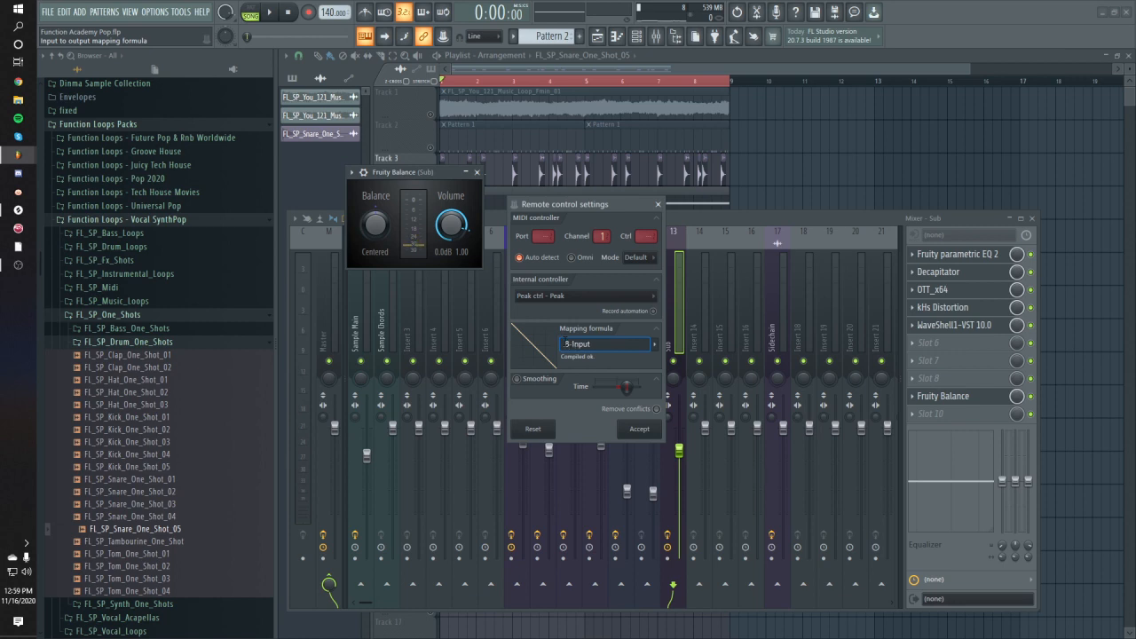
click(640, 430)
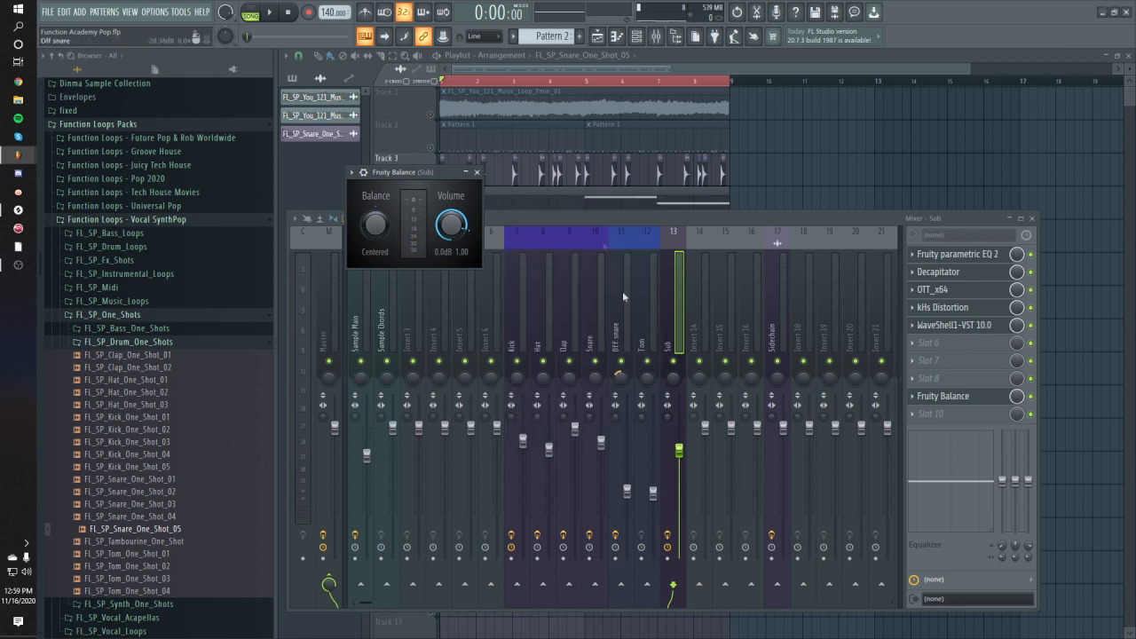
Set the peak tension of the Sidechain track's peak controller to about 61% while the snare and bass play
drag(424, 174, 475, 171)
key(space)
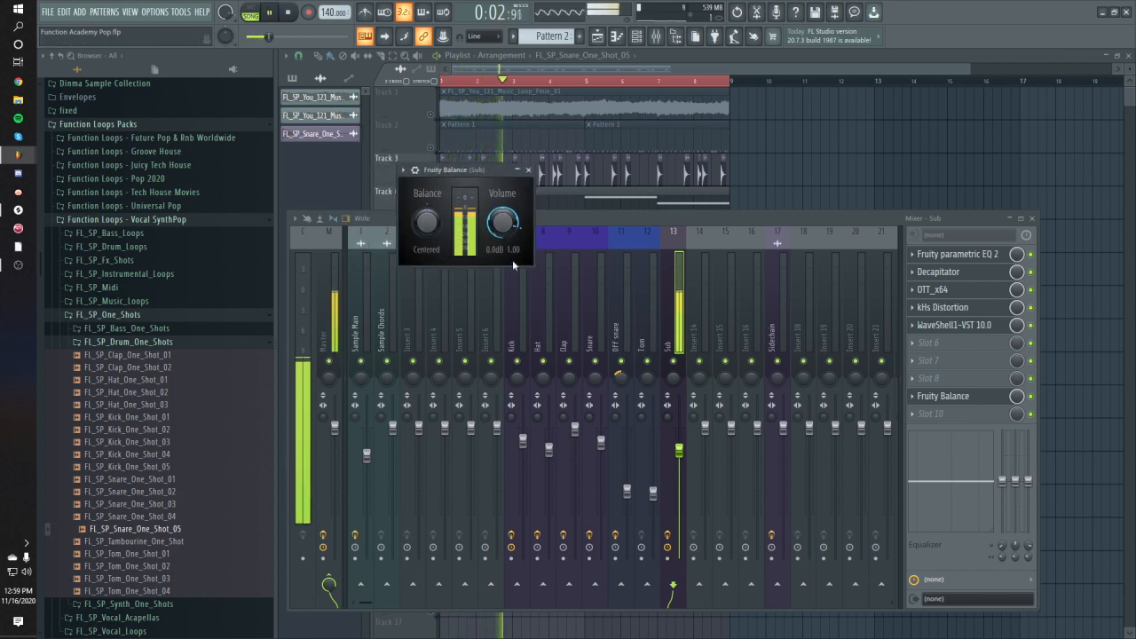
click(776, 266)
click(940, 342)
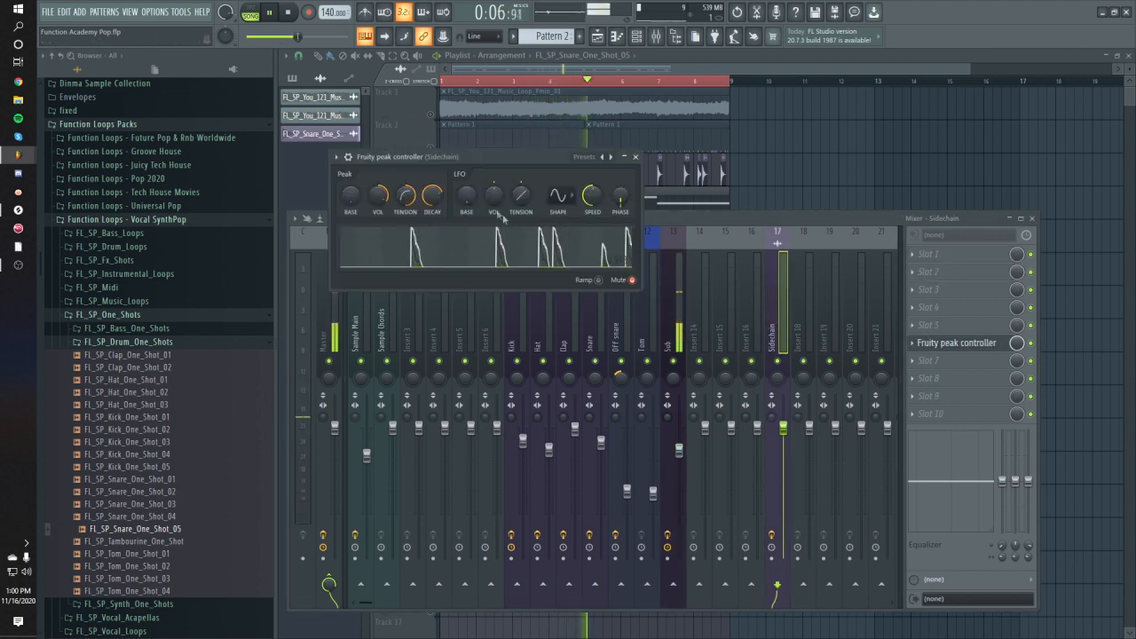
drag(413, 197, 412, 169)
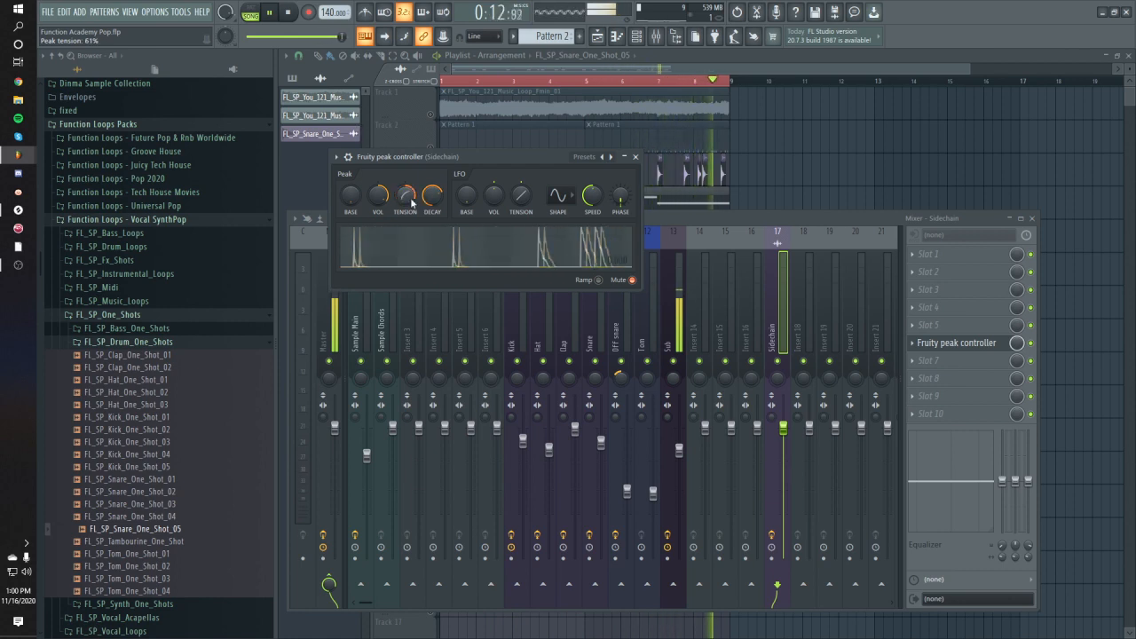
click(938, 190)
key(space)
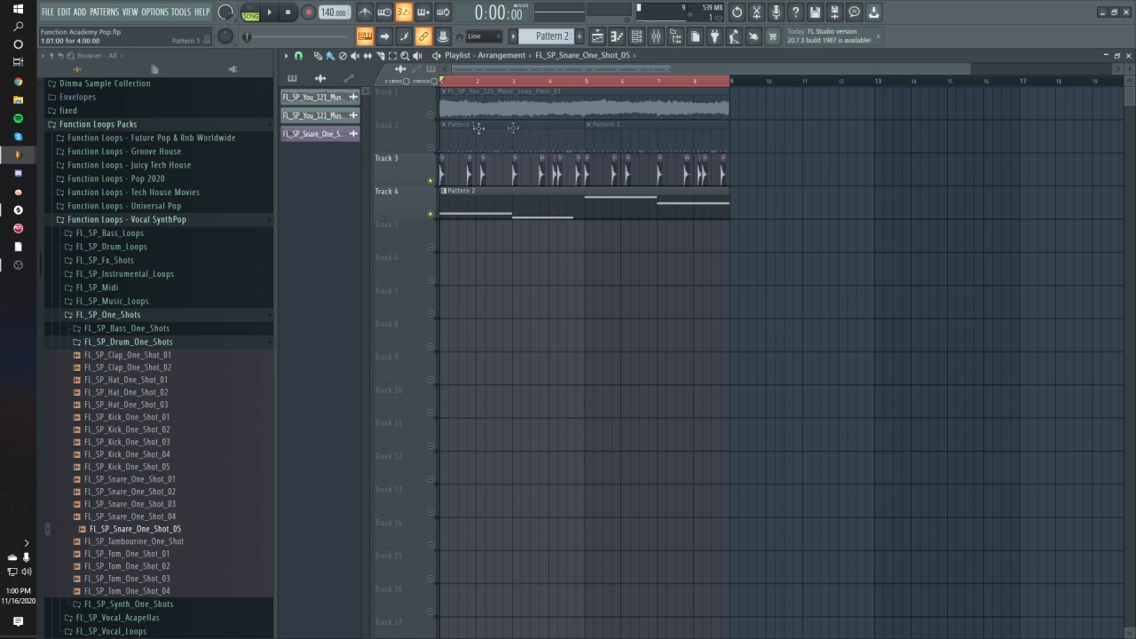
Unmute the drums on Track 2 and play them with the snare and sidechained bass
click(435, 147)
key(space)
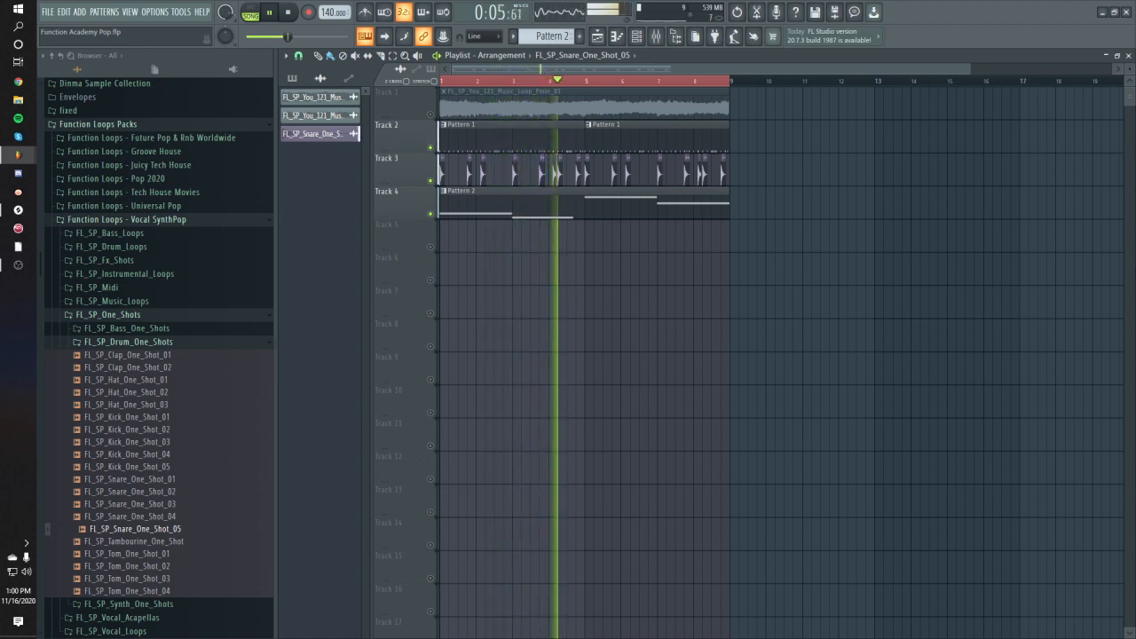
key(space)
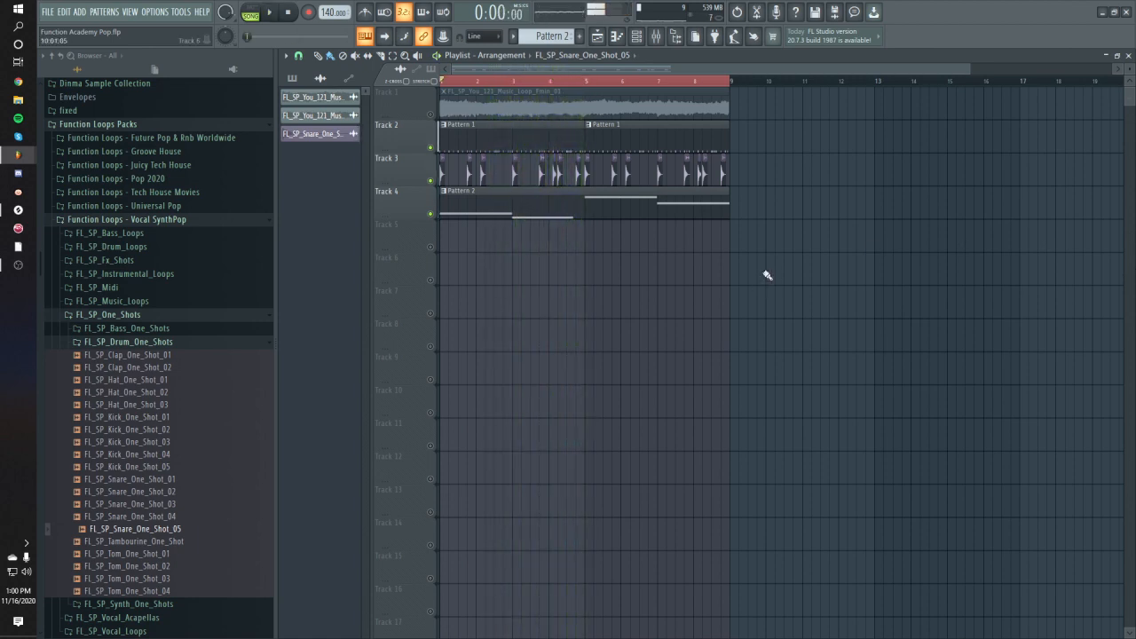
Level the velocities of the four bass notes in Pattern 2 to about 80% and listen to the result
double_click(578, 205)
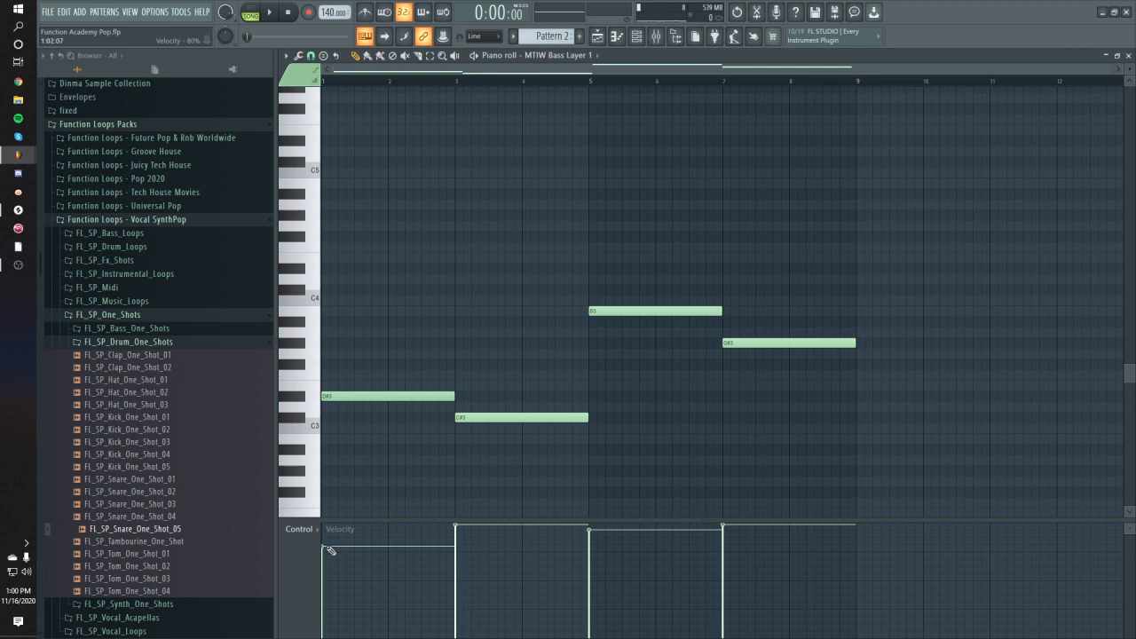
drag(371, 555, 857, 546)
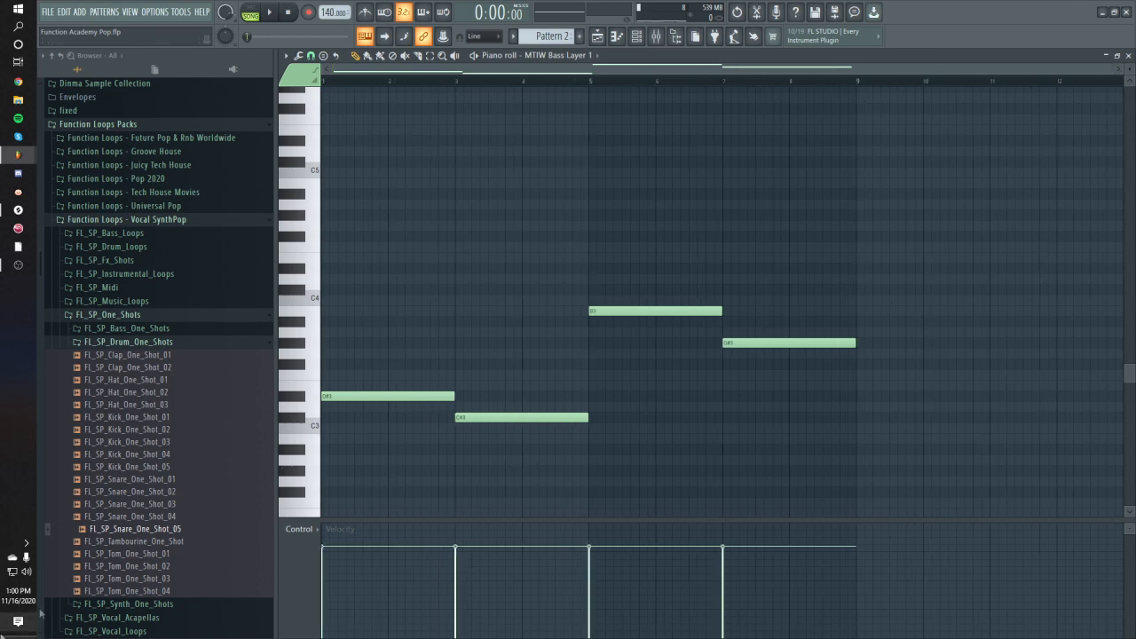
key(space)
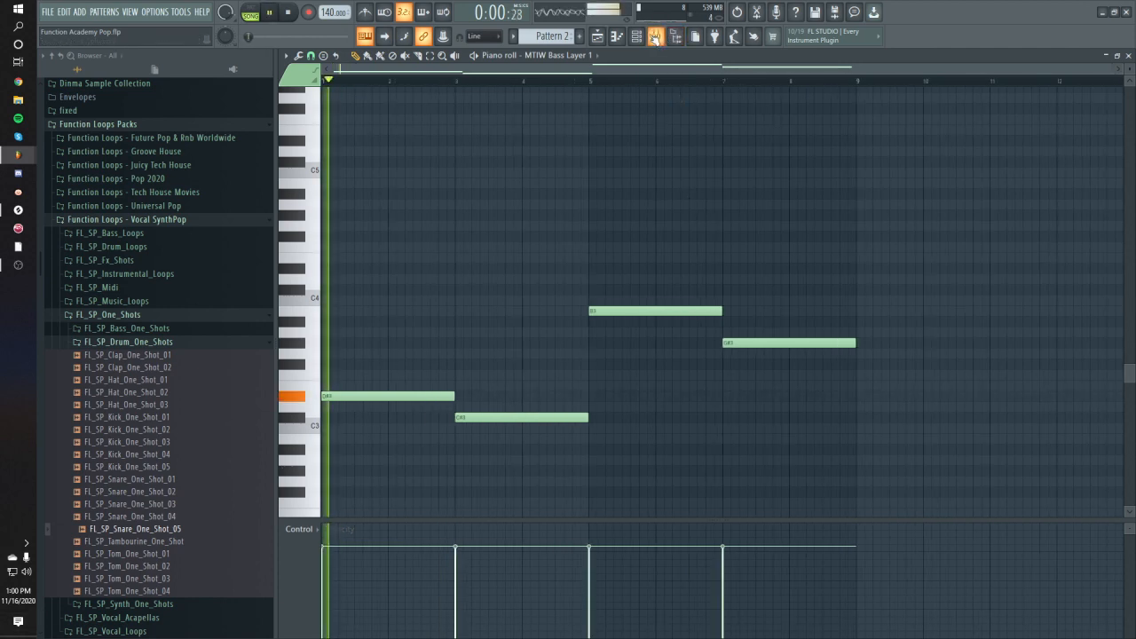
click(637, 37)
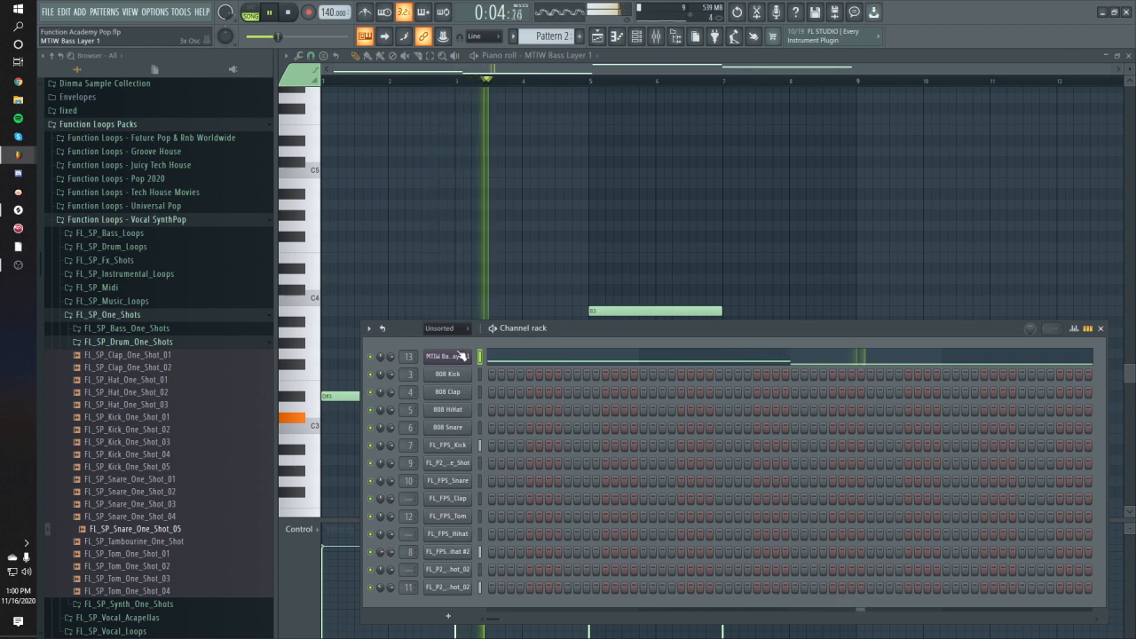
click(586, 86)
key(F5)
key(space)
Insert an Omnisphere instrument channel and open its empty piano roll in Pattern 3
click(638, 36)
right_click(461, 357)
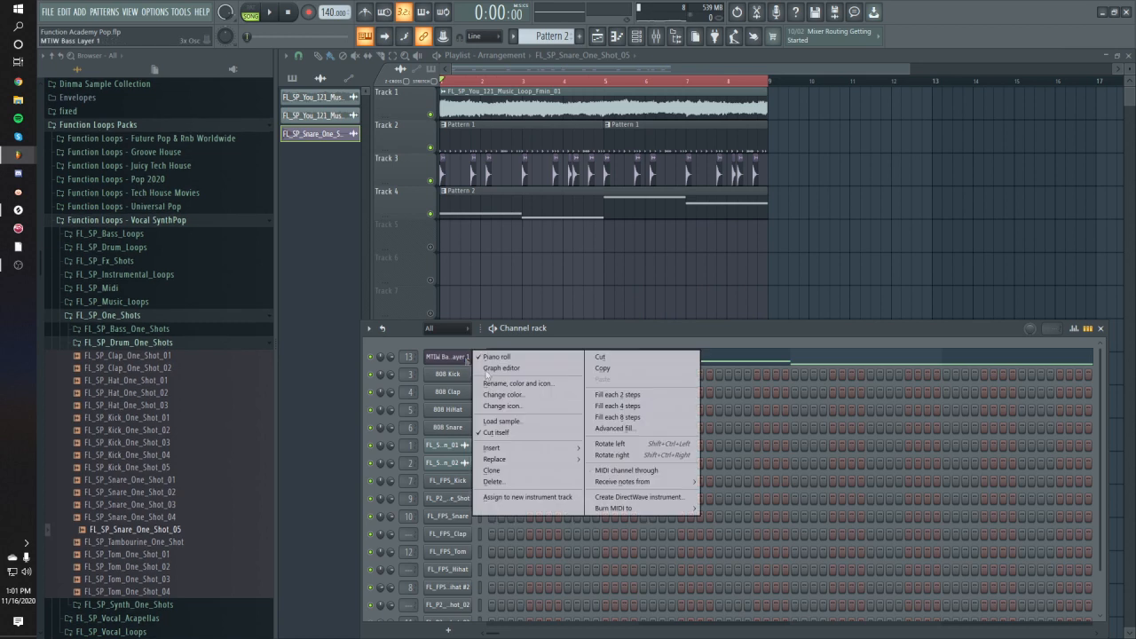
mouse_move(528, 447)
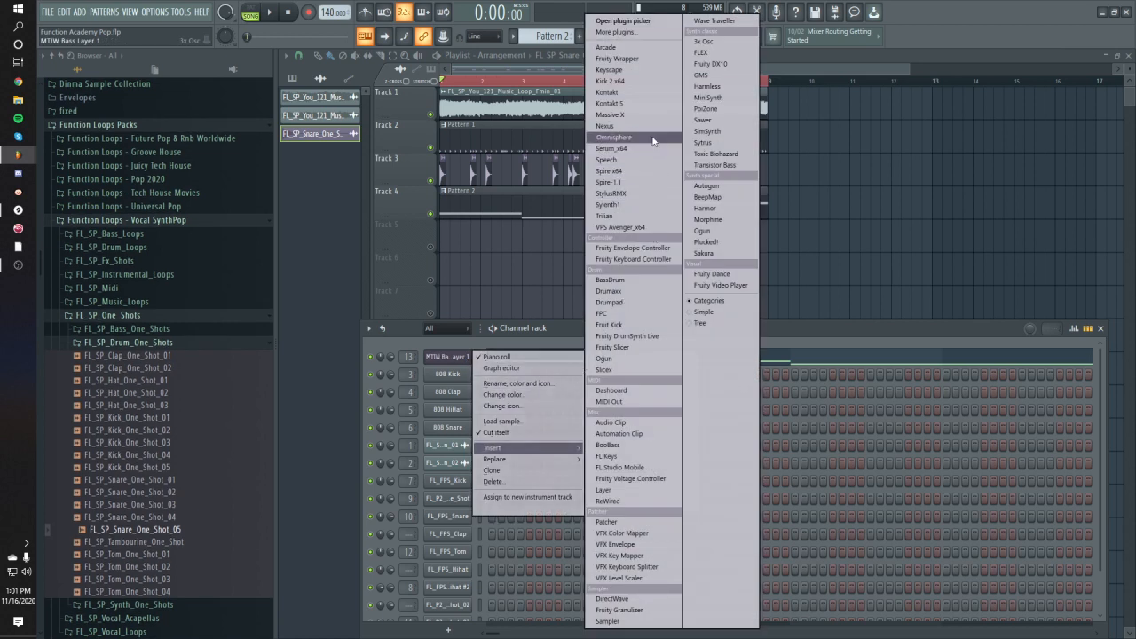
click(653, 137)
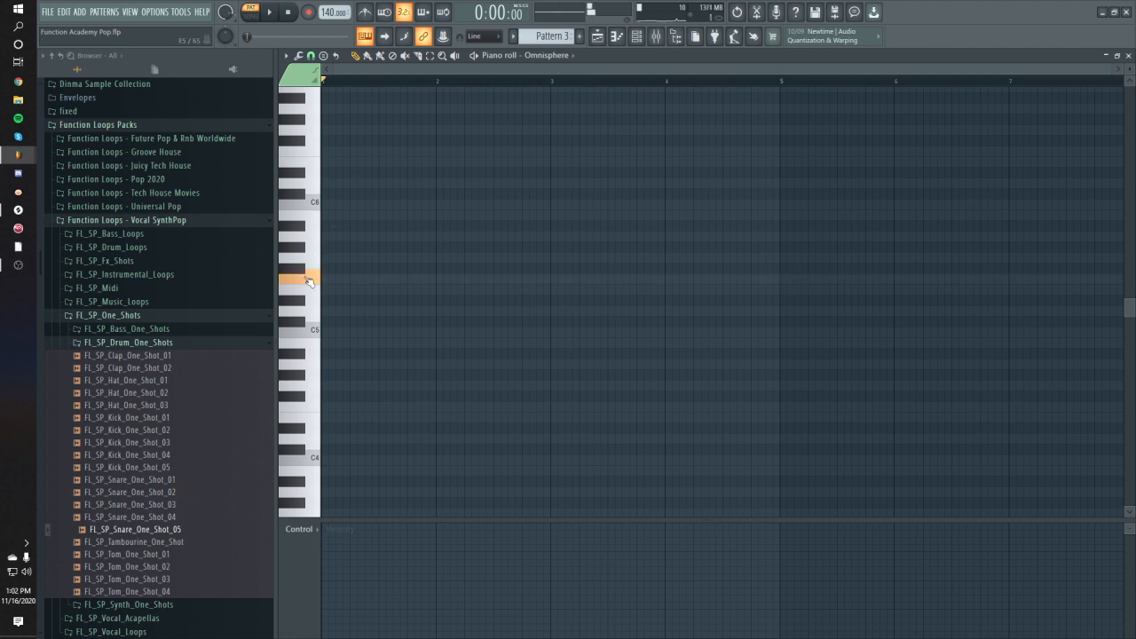
Import FL_SP_You_121_Synth_Midi_Pad_Fmin from the pack's FL_SP_Midi folder into the Omnisphere piano roll
click(152, 344)
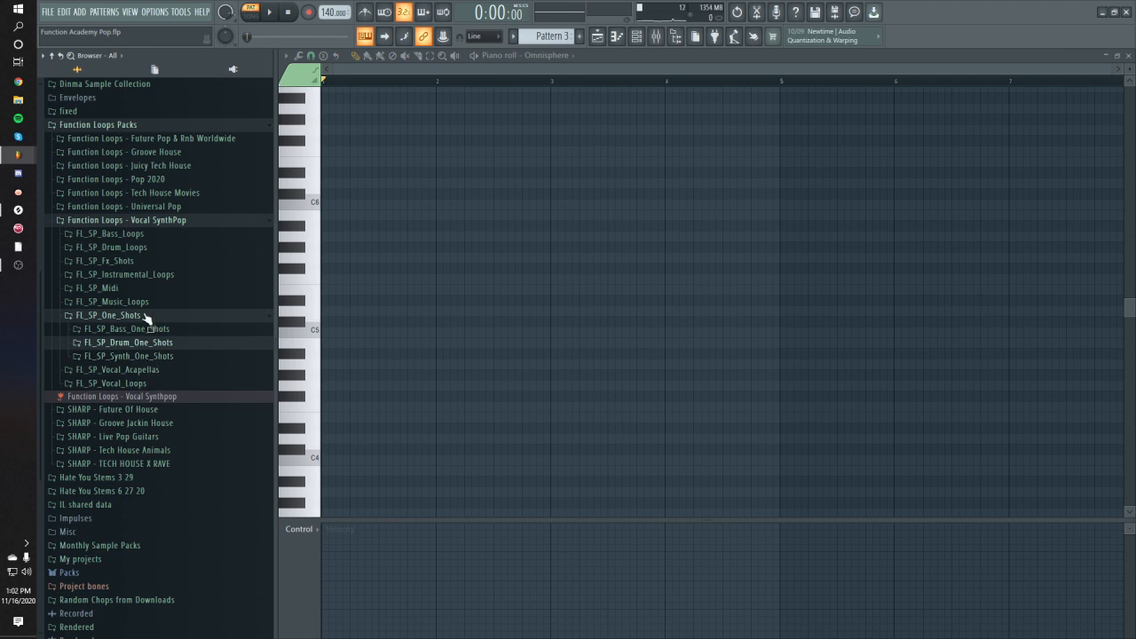
click(142, 288)
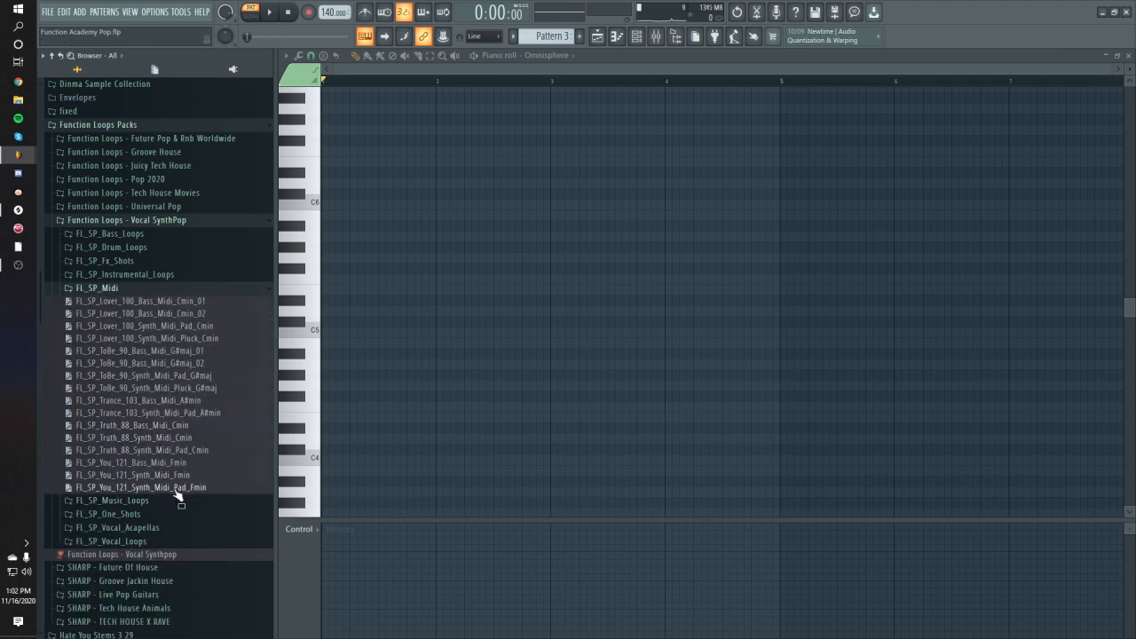
drag(175, 491, 349, 379)
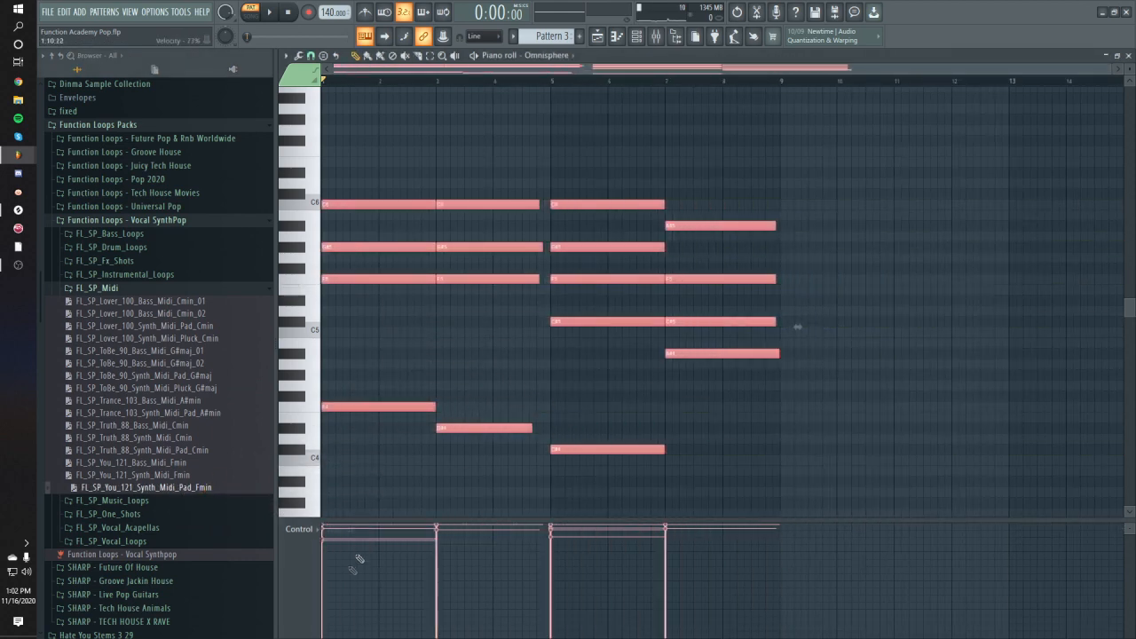
Level the velocities of all imported pad chord notes to about 73% and play the pattern
drag(333, 561, 629, 565)
key(ctrl+z)
drag(350, 557, 916, 586)
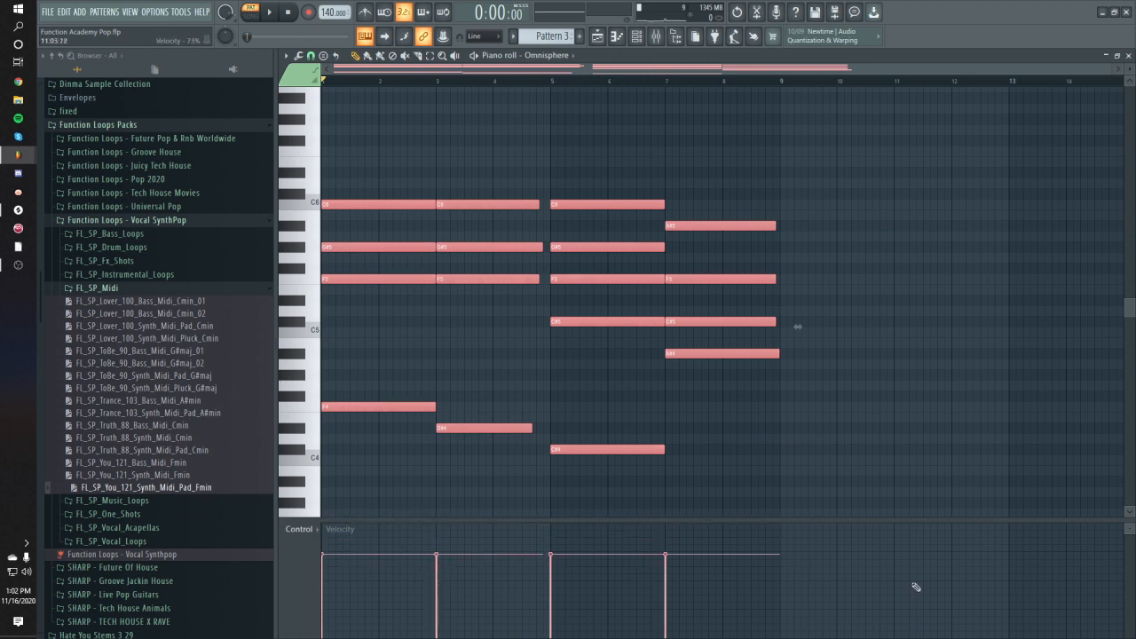
click(708, 382)
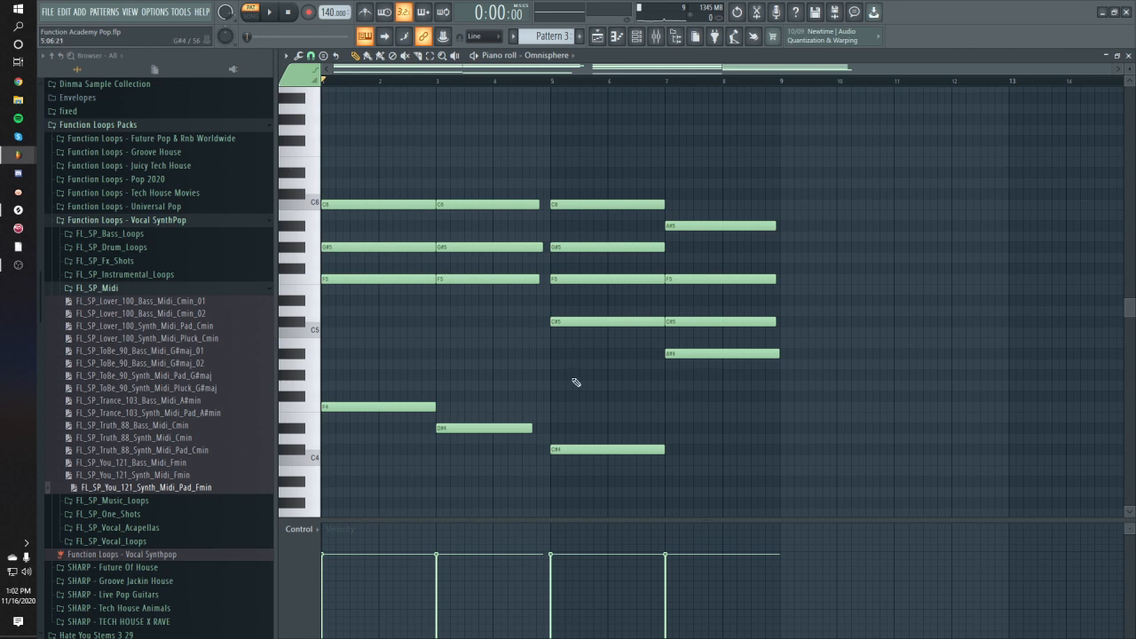
click(274, 15)
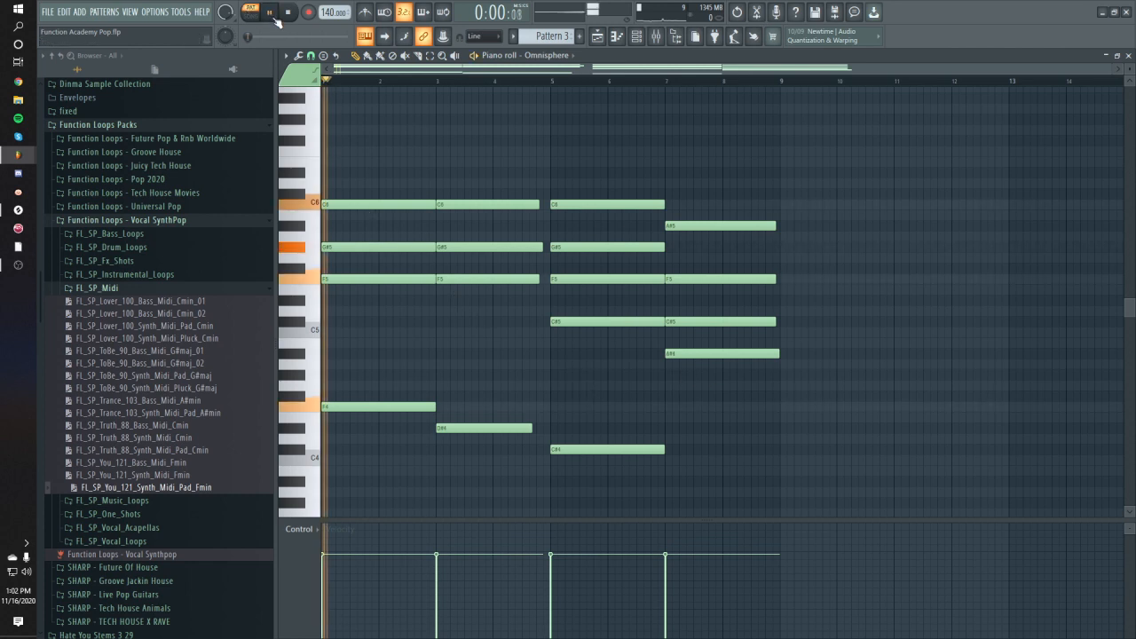
Lengthen the notes of the second pad chord so that its longest note ends at bar 5
drag(499, 167, 535, 447)
scroll(557, 405, up, 2)
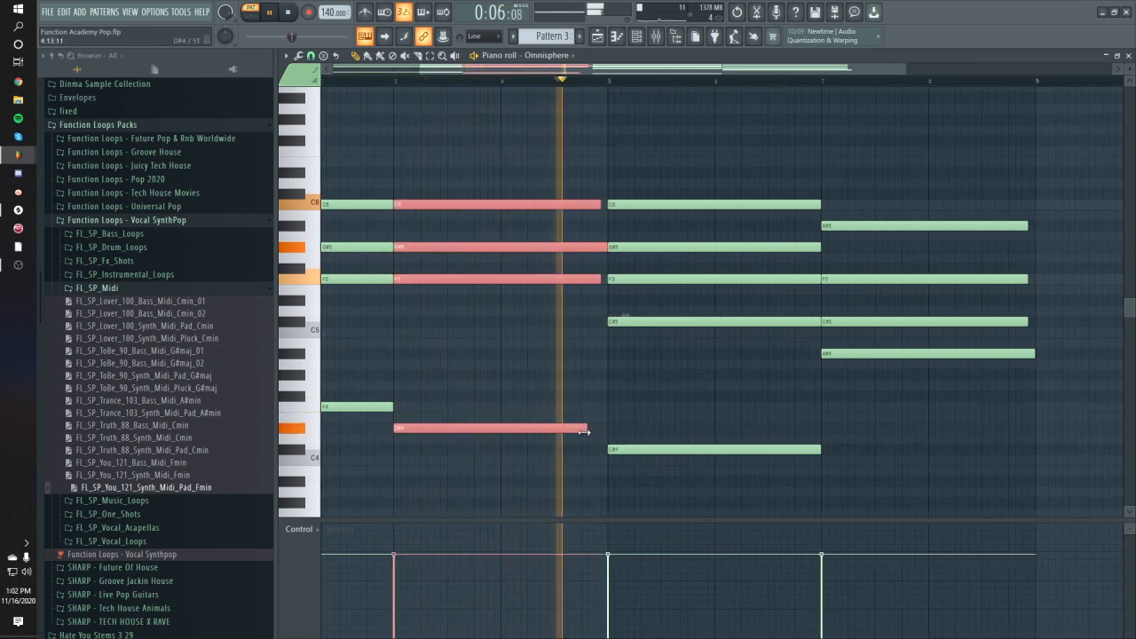
scroll(690, 387, down, 2)
ctrl+drag(792, 400, 781, 204)
ctrl+click(799, 426)
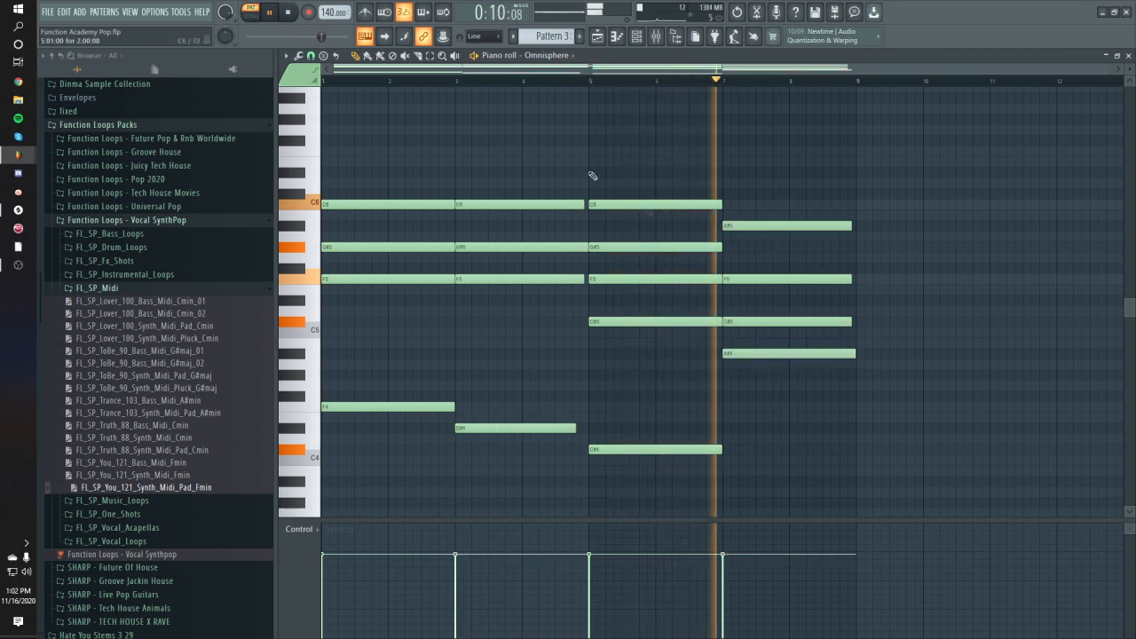
Route the Omnisphere channel to mixer insert 19, naming the insert Pad and coloring it green
key(F6)
key(space)
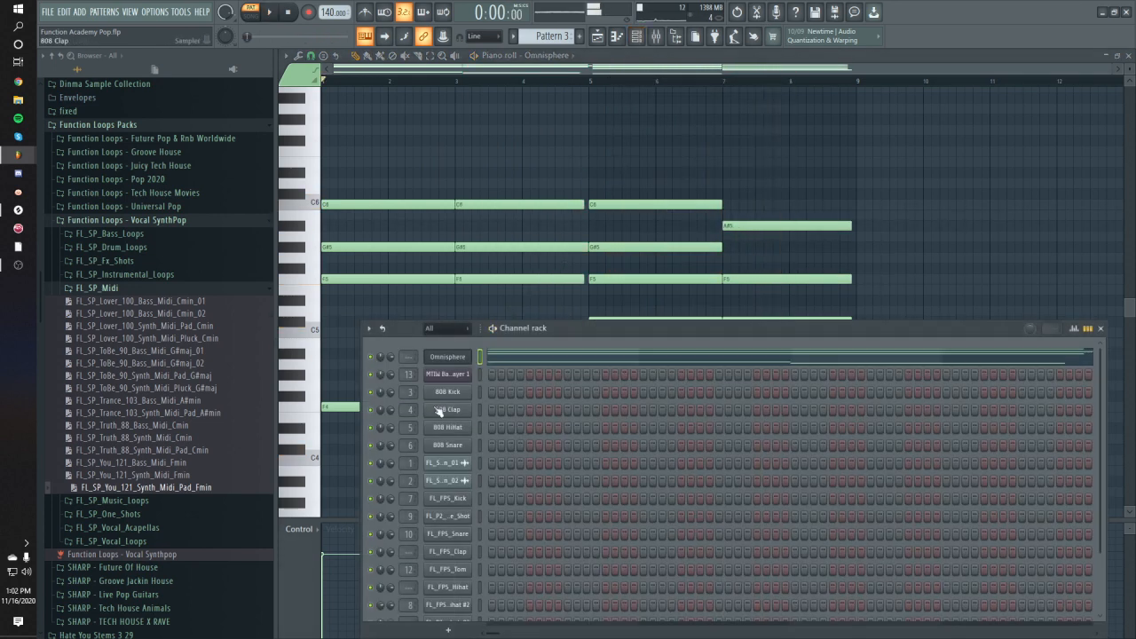
double_click(407, 356)
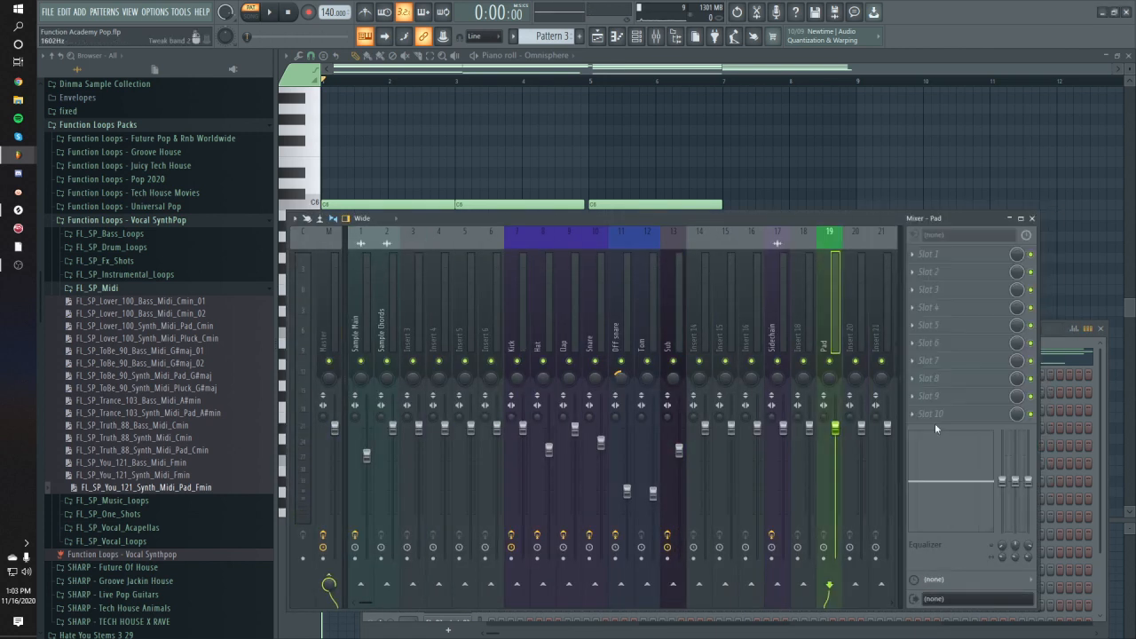
Add Fruity Parametric EQ 2 to the Pad insert's first effect slot and cut the pad's low frequencies
key(space)
click(931, 265)
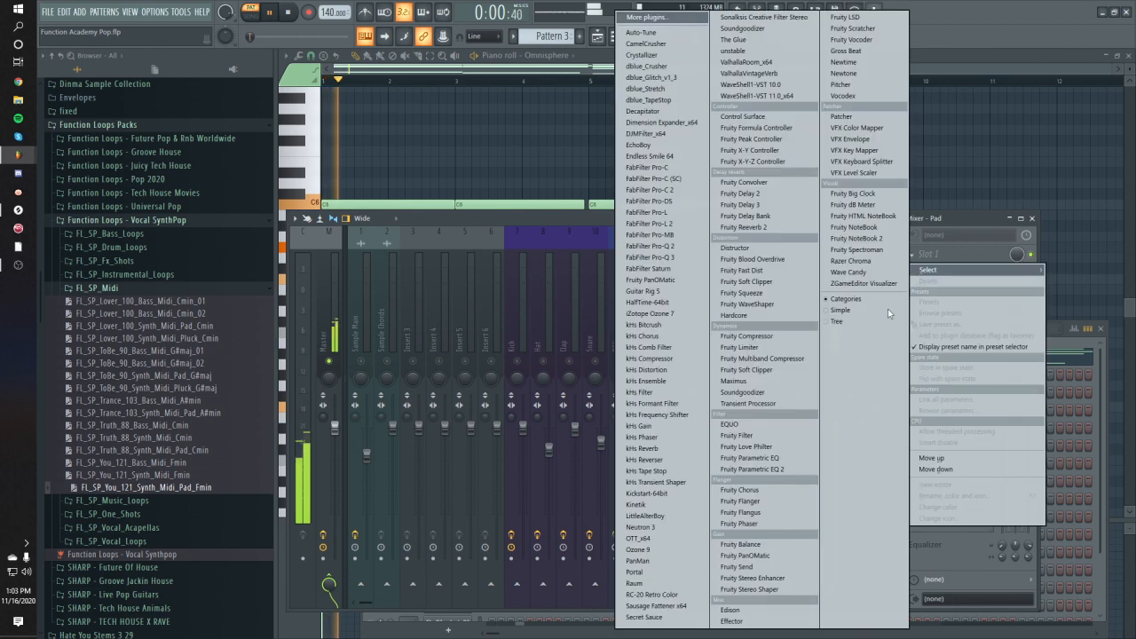
click(756, 482)
drag(315, 206, 388, 257)
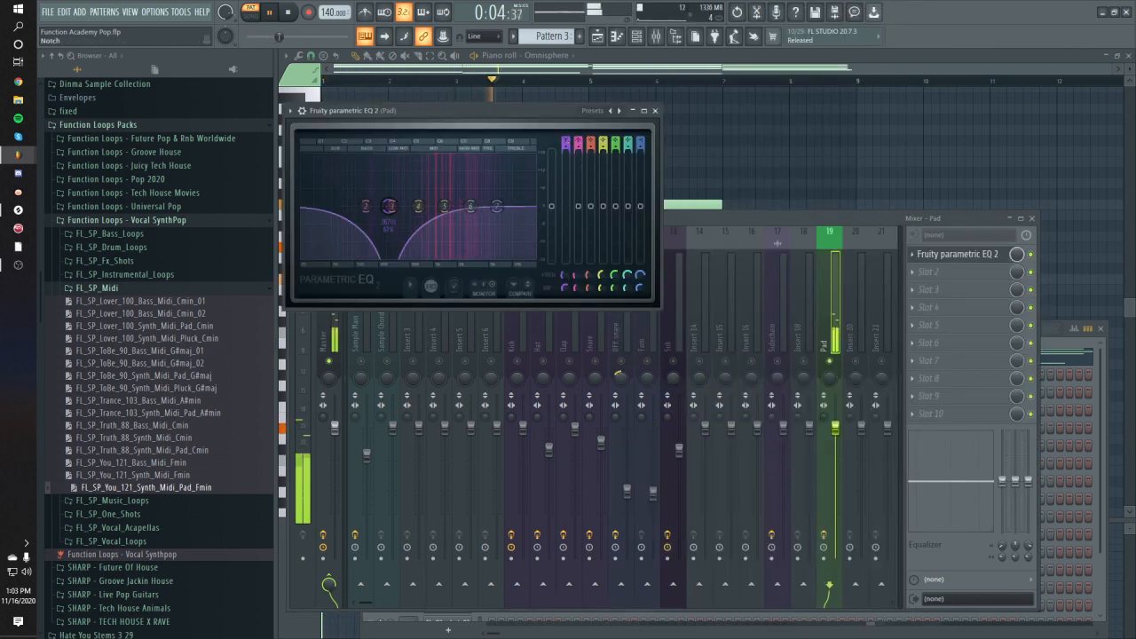
Add Dimension Expander to the Pad insert's second slot with Size at about 68.5%, and lower the insert's volume
click(927, 289)
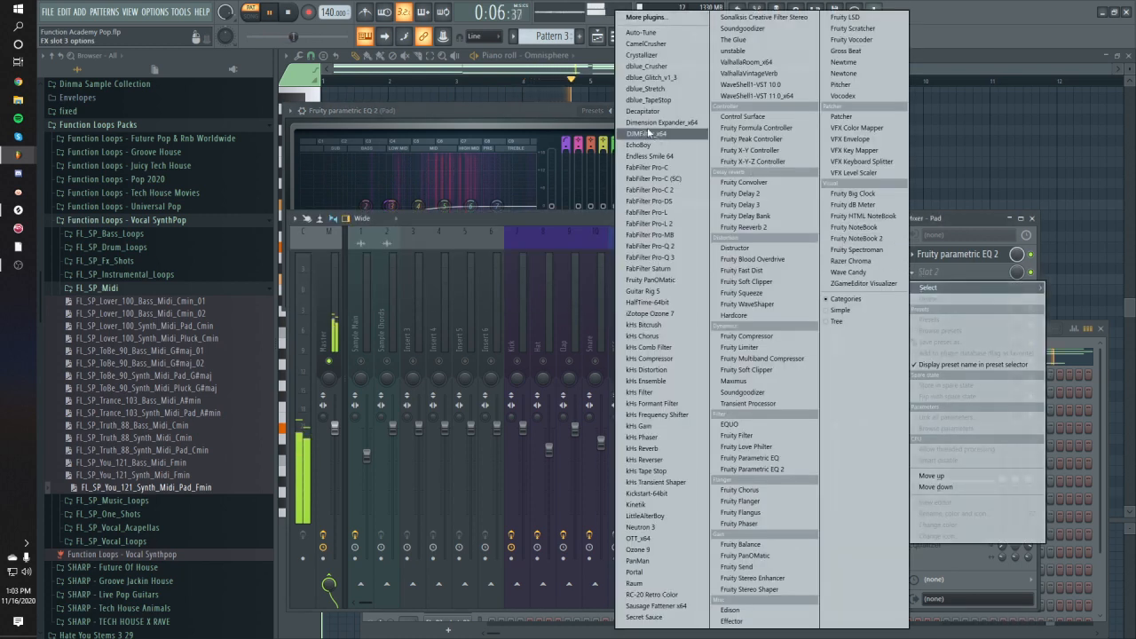
click(661, 122)
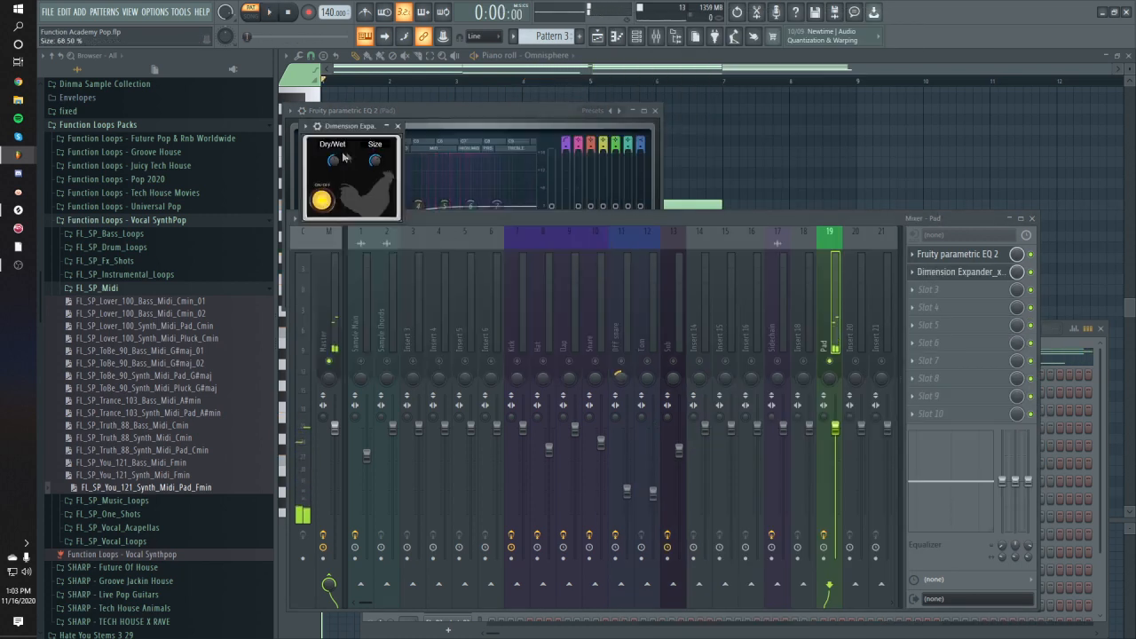
drag(349, 131, 380, 139)
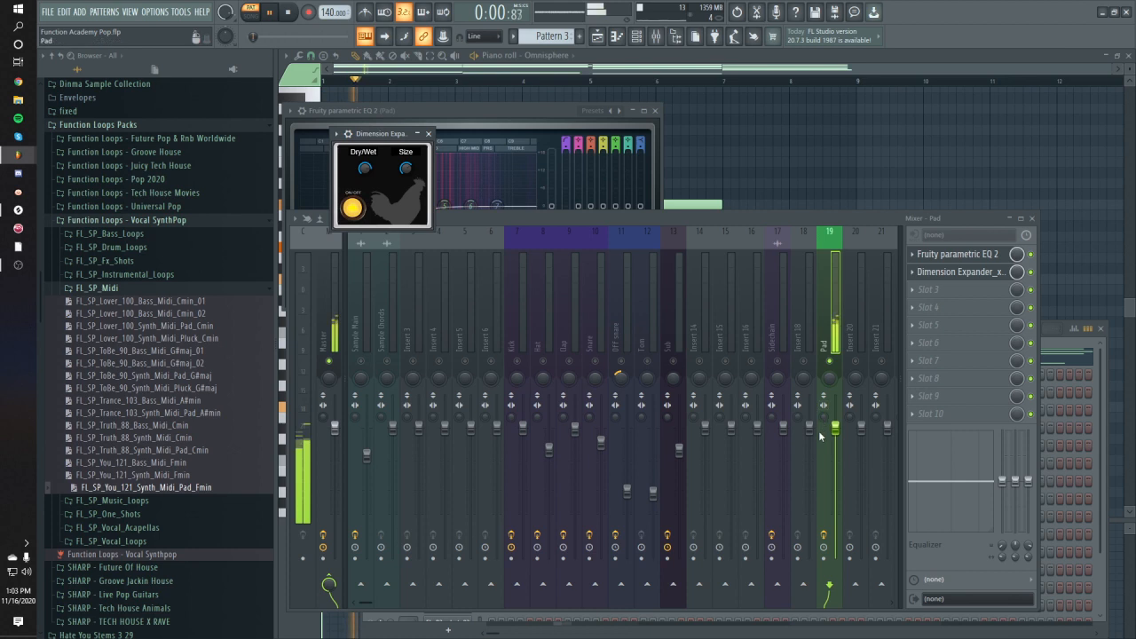
key(space)
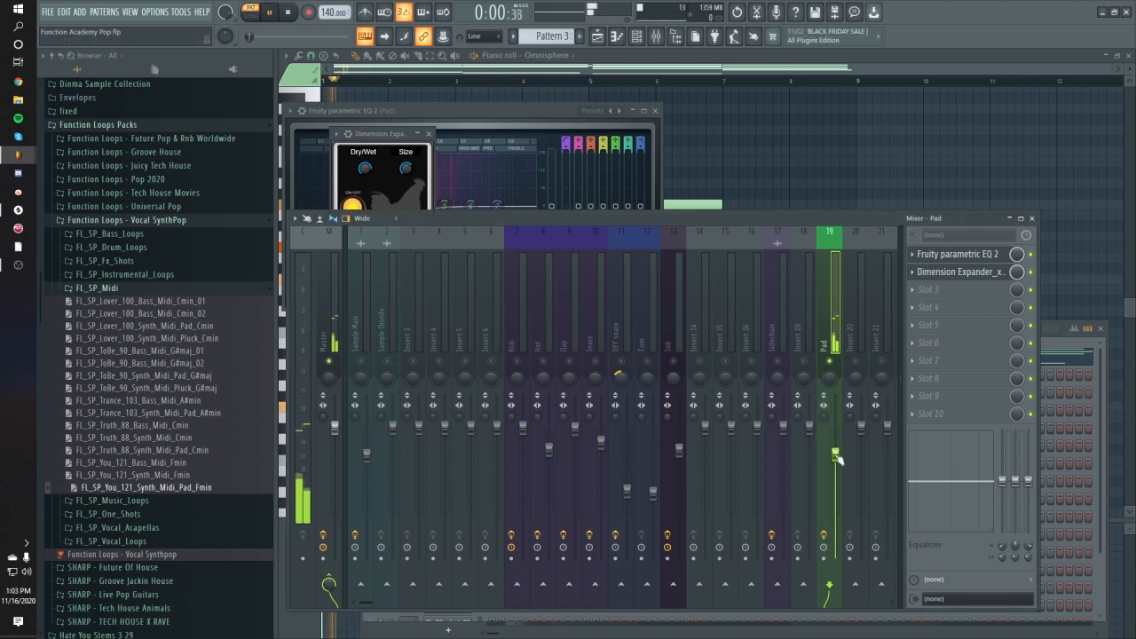
Add kHs Reverb to the Pad insert's third slot and lower the insert's volume slightly
click(927, 290)
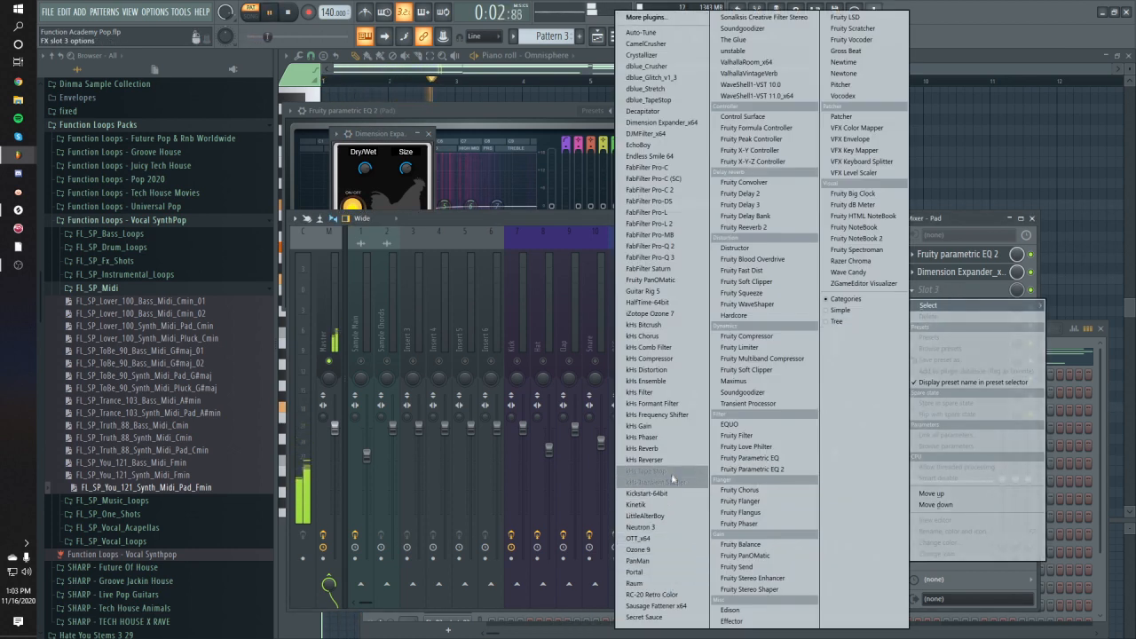
click(648, 448)
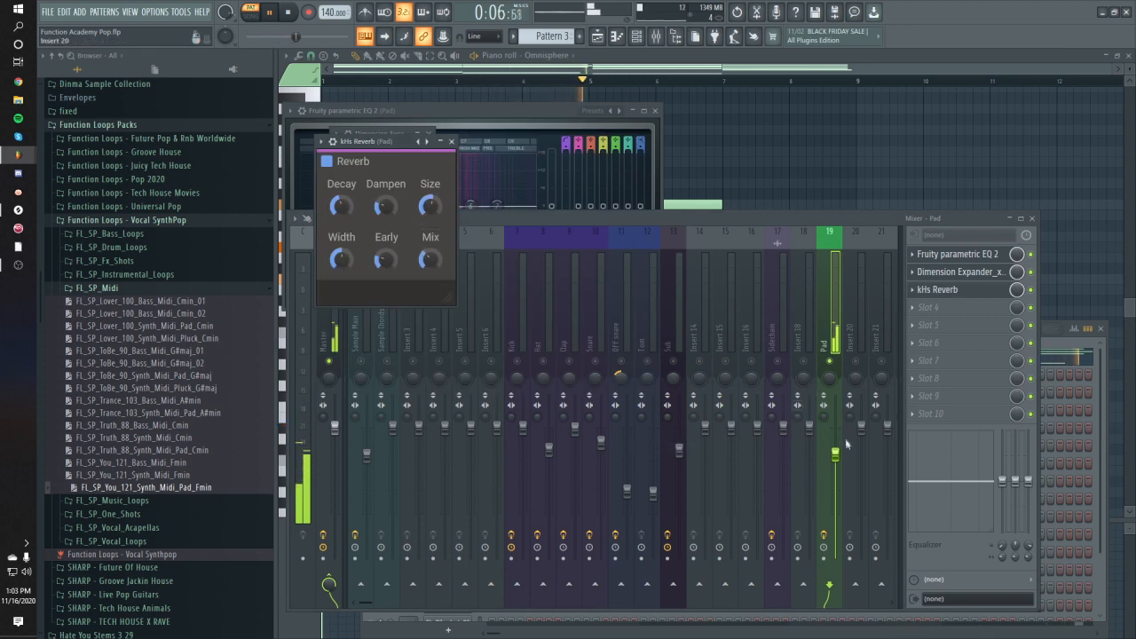
drag(836, 454, 835, 461)
Reopen the Pad insert's Parametric EQ 2 and pull a mid-frequency band down slightly
click(928, 255)
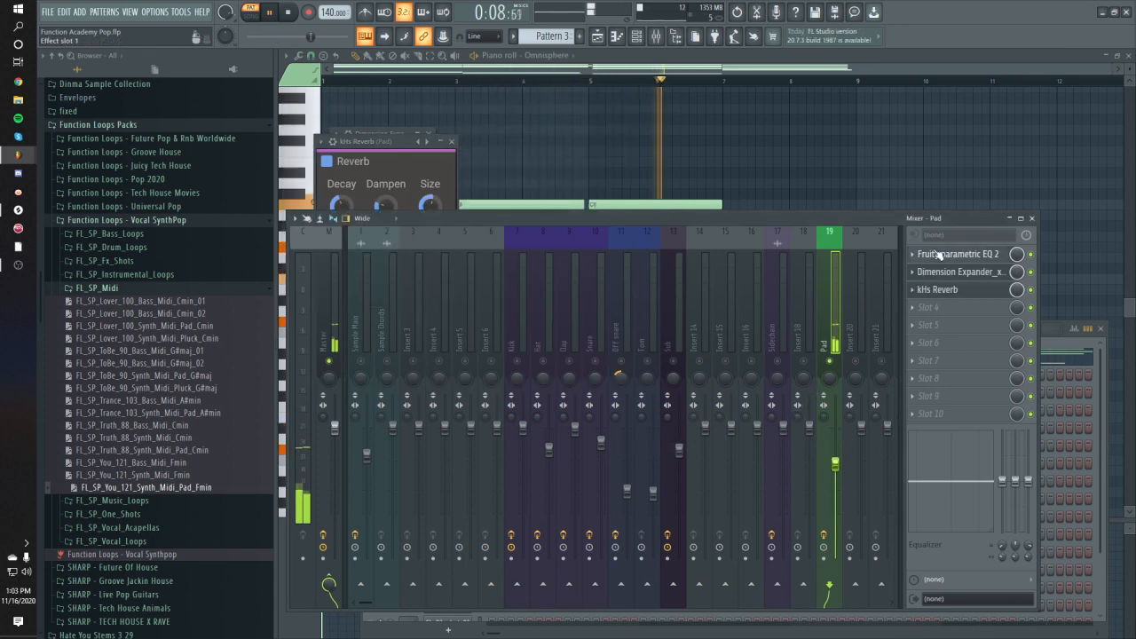
mouse_move(447, 206)
mouse_down()
mouse_move(450, 219)
mouse_move(419, 217)
mouse_move(442, 211)
mouse_up()
drag(564, 150, 564, 190)
Place Pattern 3 at the start of playlist Track 5 and leave only Tracks 1 and 5 audible
click(597, 36)
key(space)
drag(517, 246, 389, 235)
right_click(431, 245)
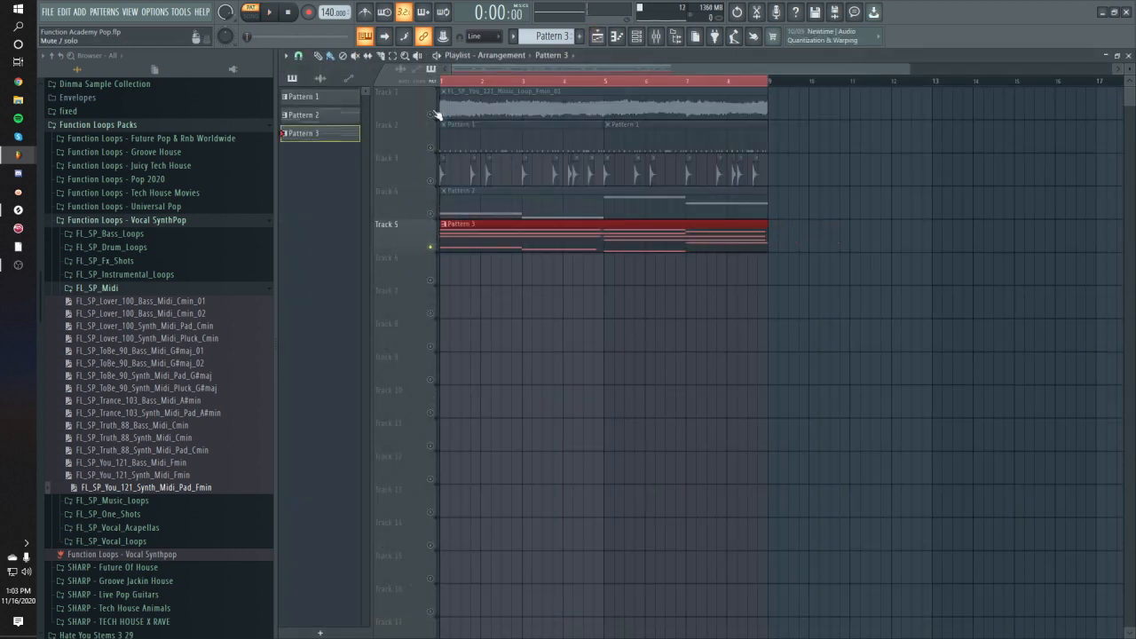
click(434, 113)
Transpose all pad chord notes in Pattern 3 down two semitones and play them briefly
double_click(476, 235)
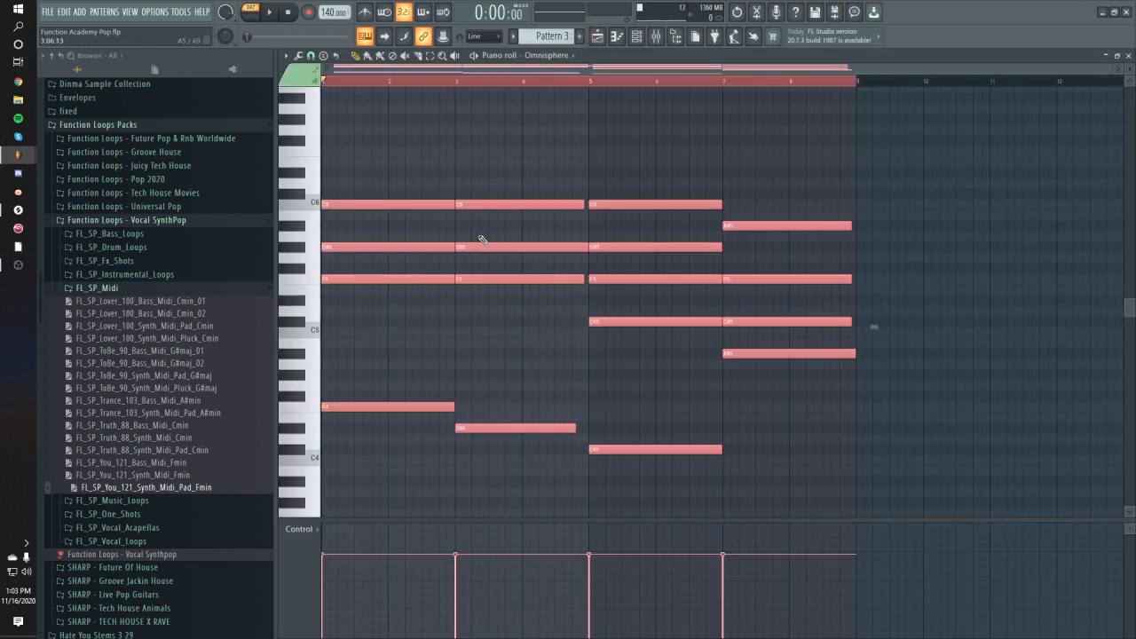
key(shift+Down)
key(shift+Down)
key(space)
key(space)
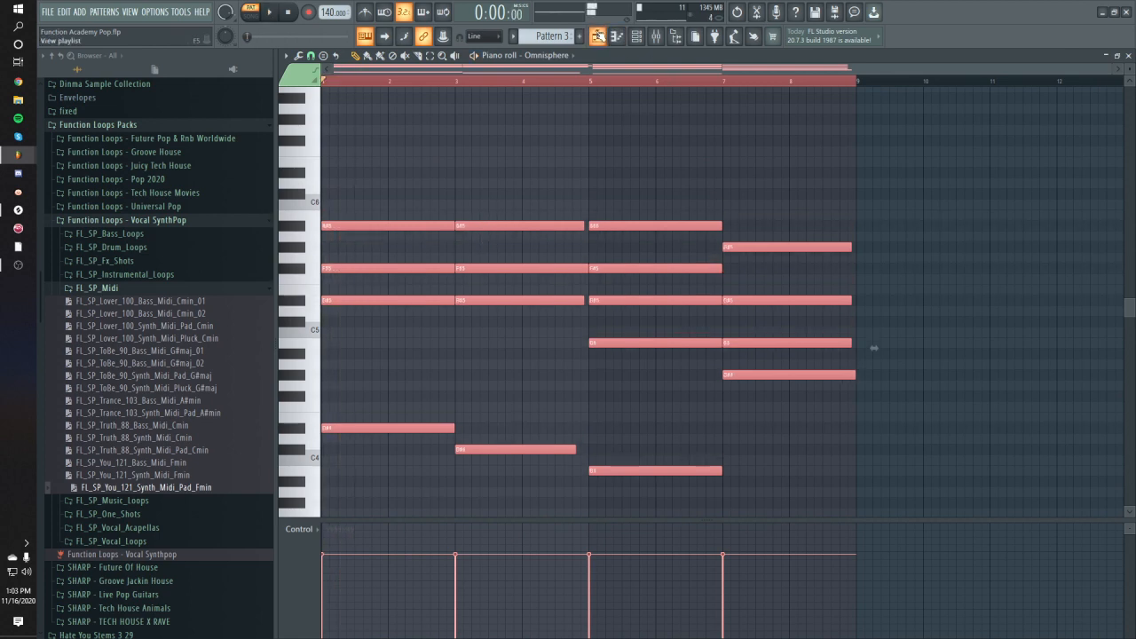
Play the pad against the Track 1 music loop in song mode and turn all mixer inserts back on
click(597, 36)
key(l)
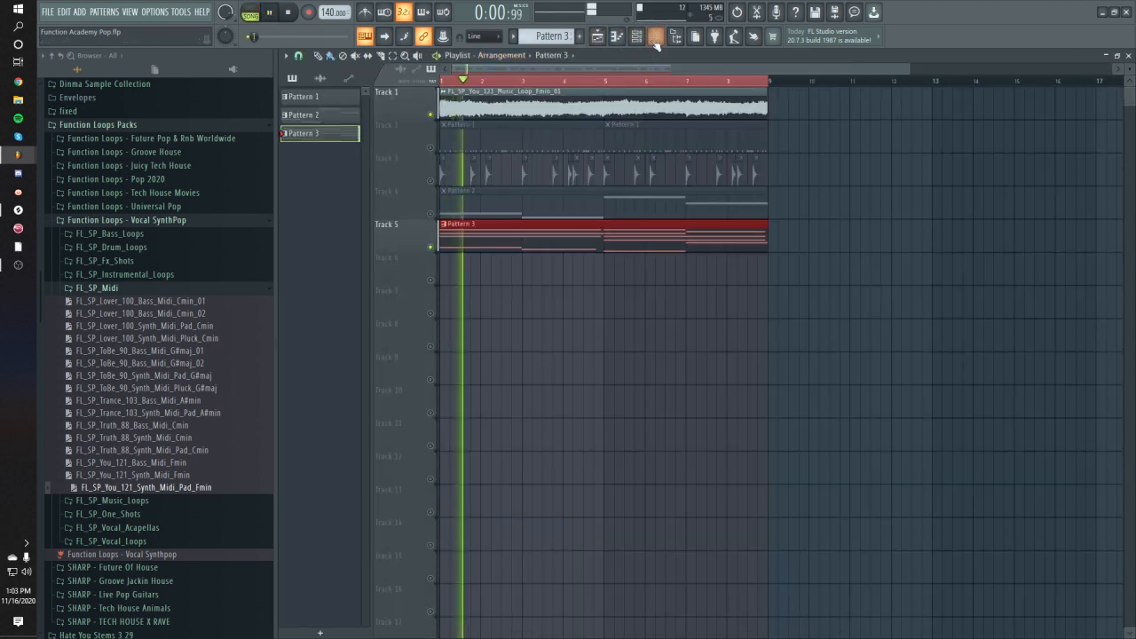
click(637, 37)
click(638, 37)
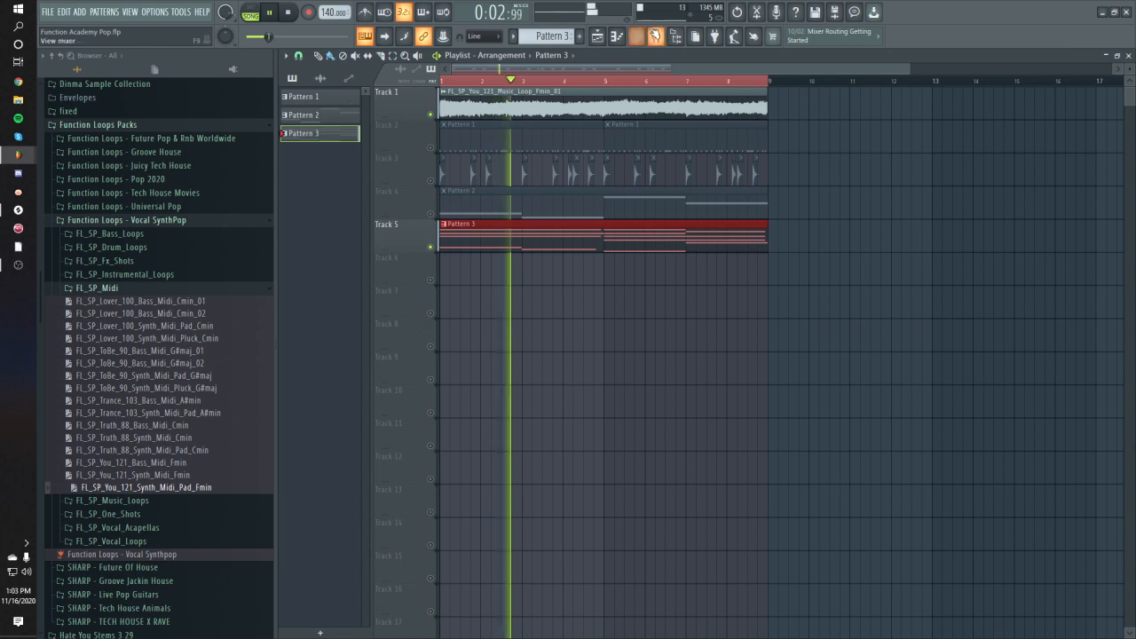
click(654, 36)
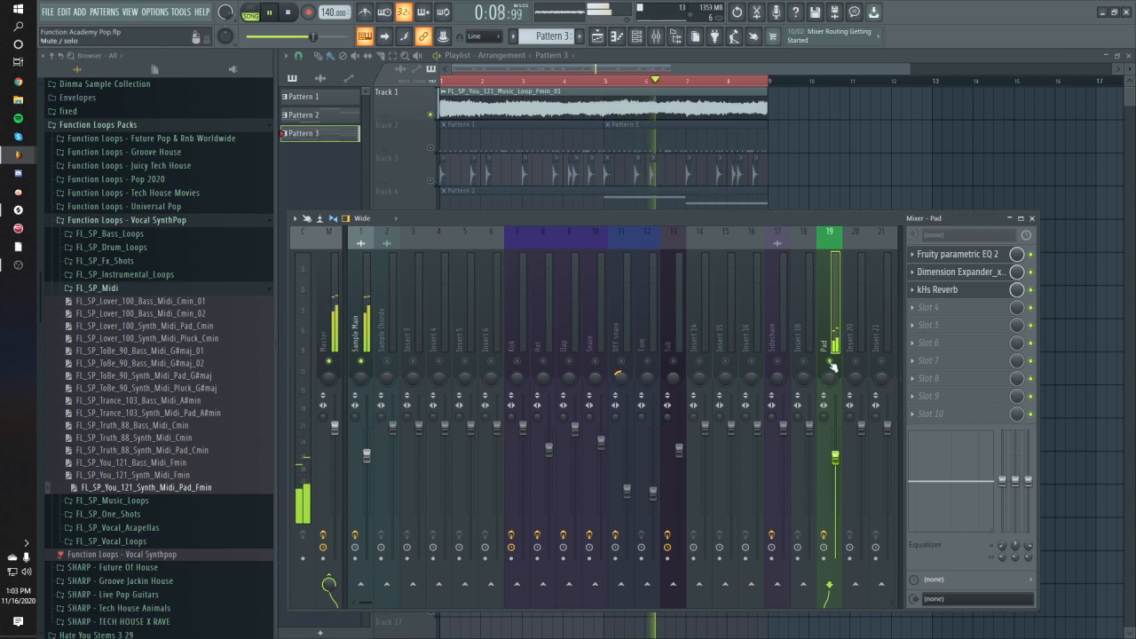
key(space)
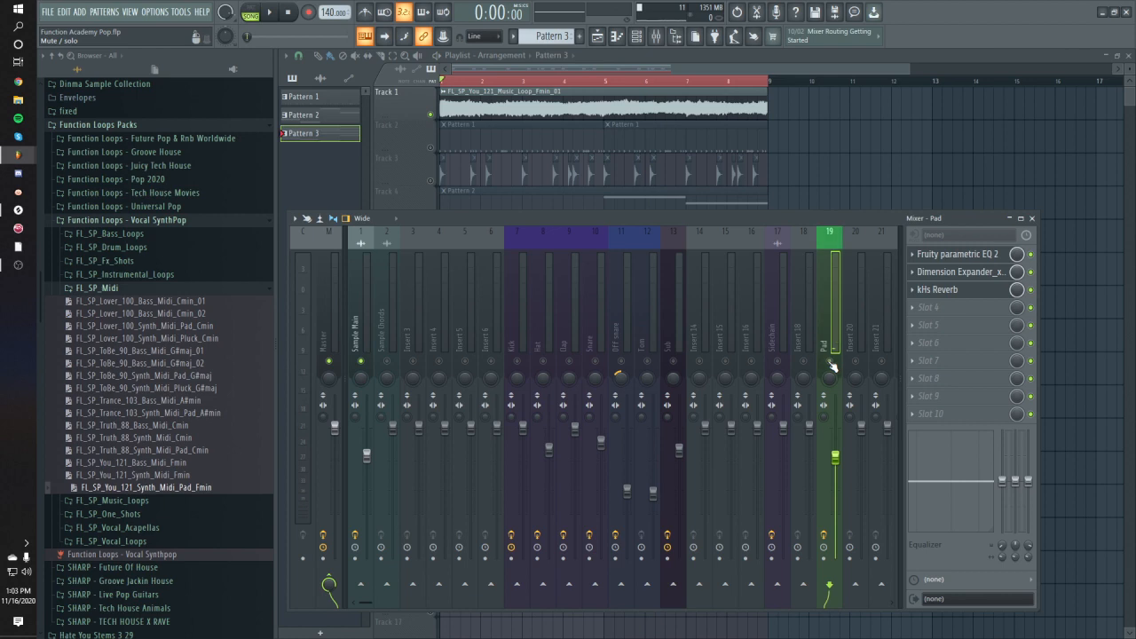
key(space)
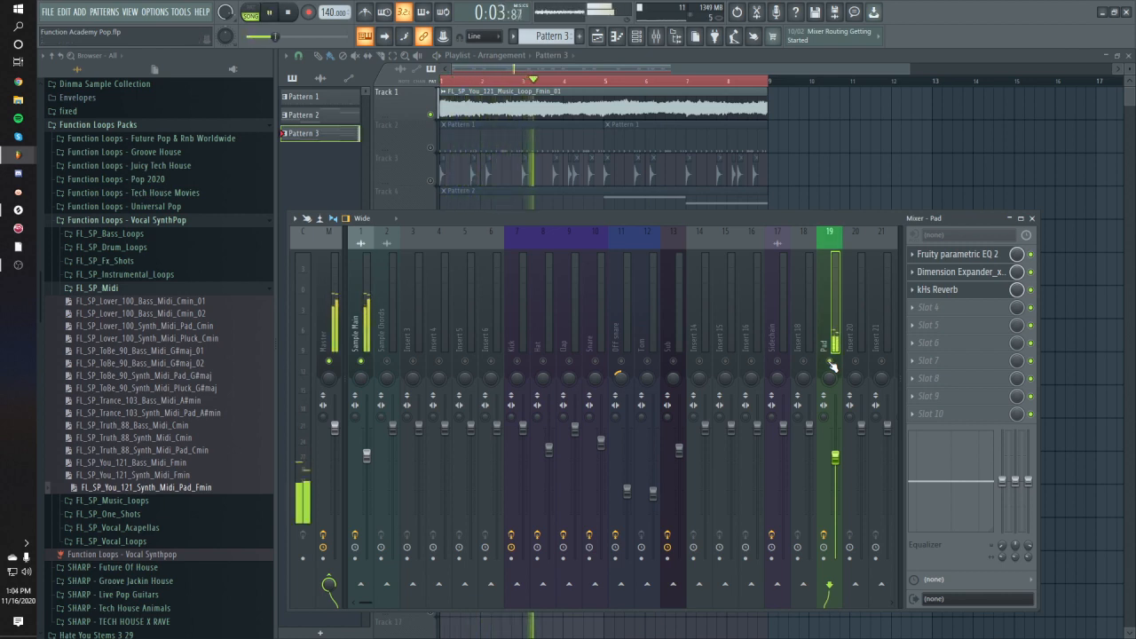
key(space)
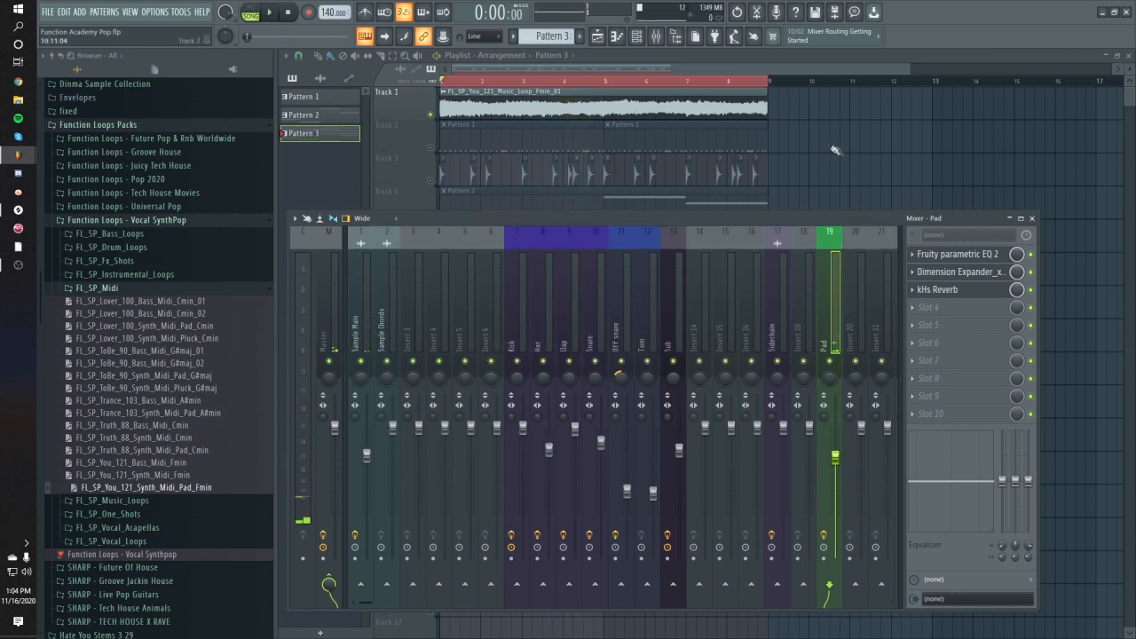
Compare the pad chord notes in Pattern 3 with the bass notes in Pattern 2
key(F9)
double_click(499, 236)
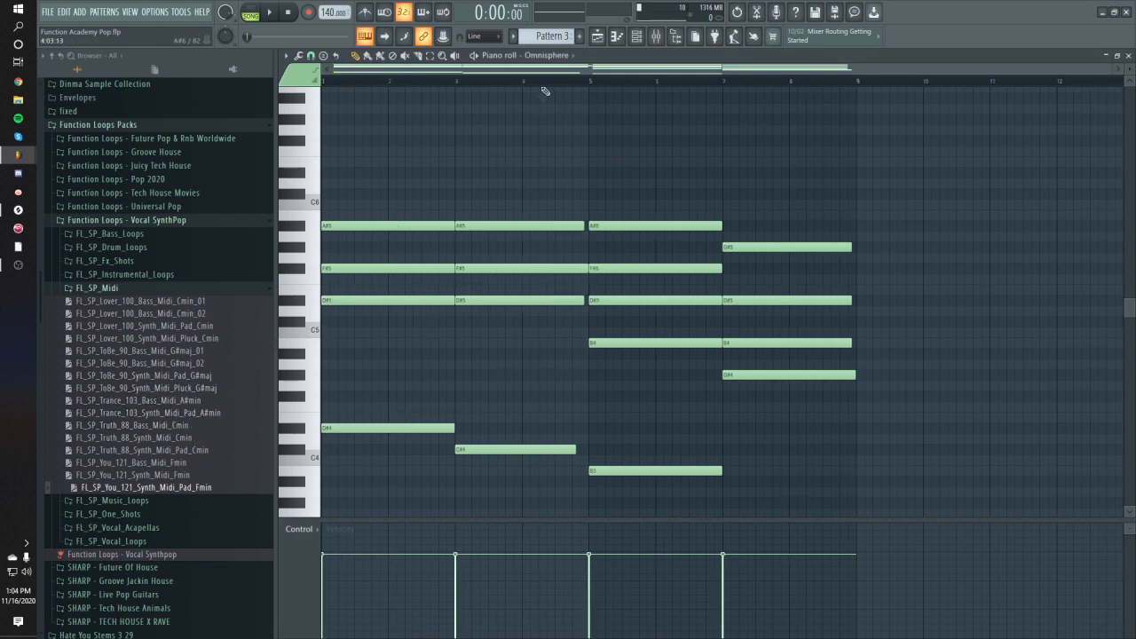
click(597, 38)
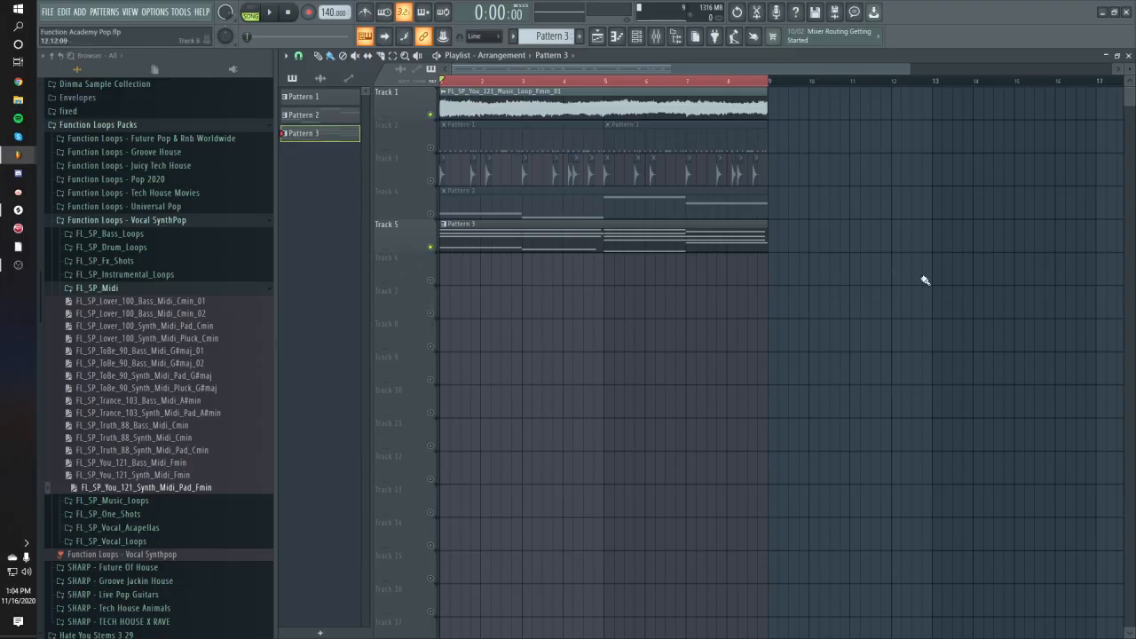
double_click(590, 213)
scroll(526, 264, left, 1)
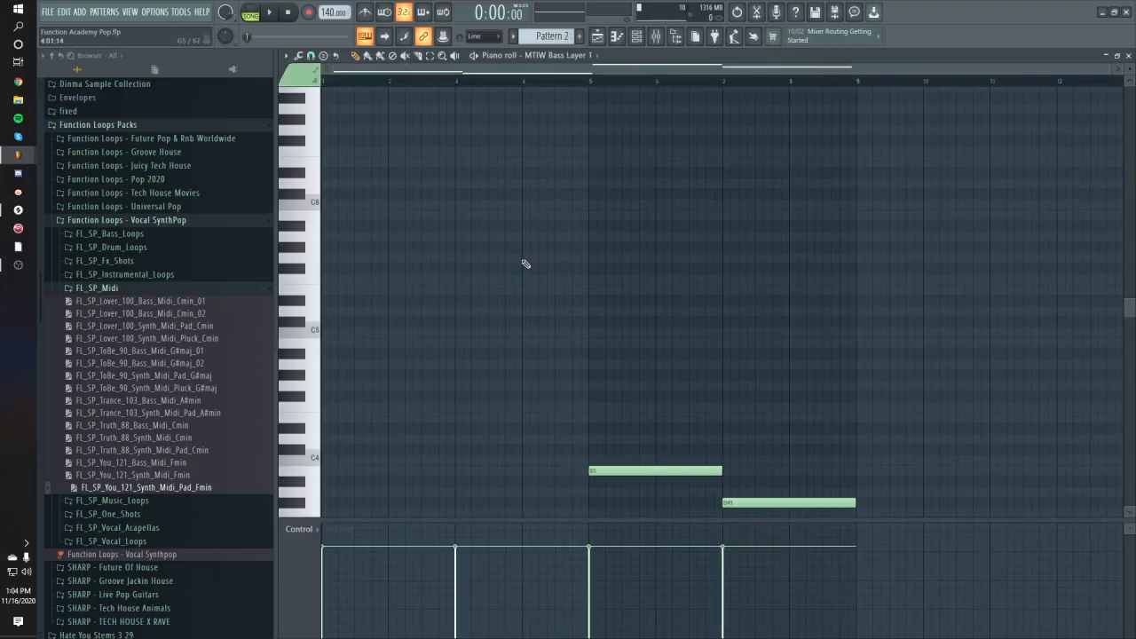
scroll(497, 311, down, 3)
key(Escape)
Randomize the velocities of all Pattern 3 pad notes by -25% with Bipolar turned off
double_click(503, 242)
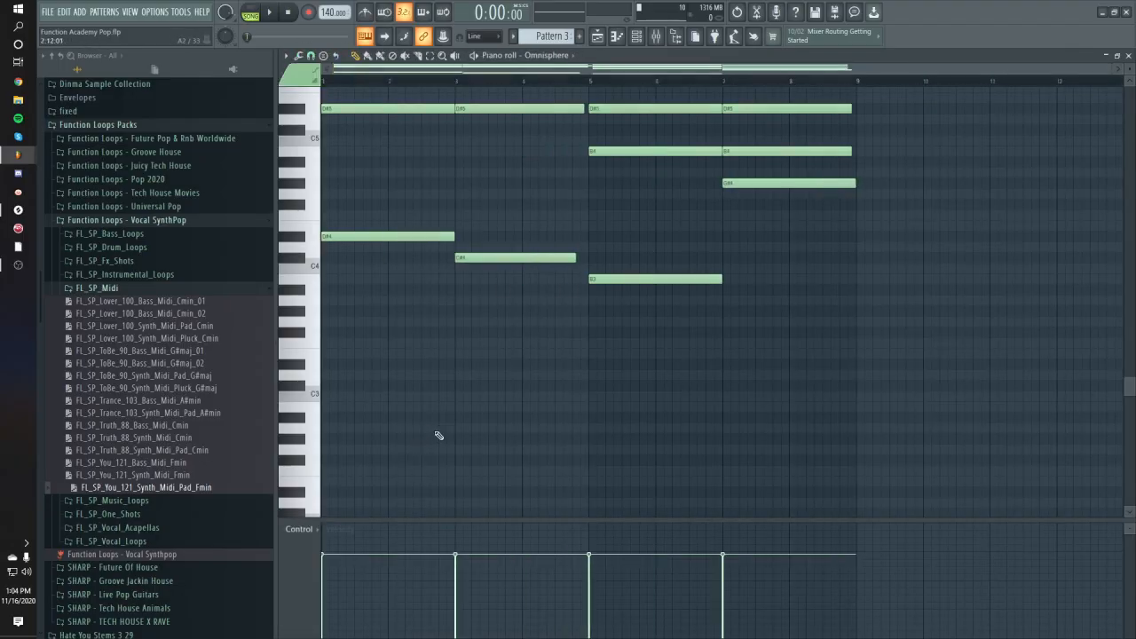
key(ctrl+a)
key(alt+r)
click(926, 358)
drag(956, 320, 956, 341)
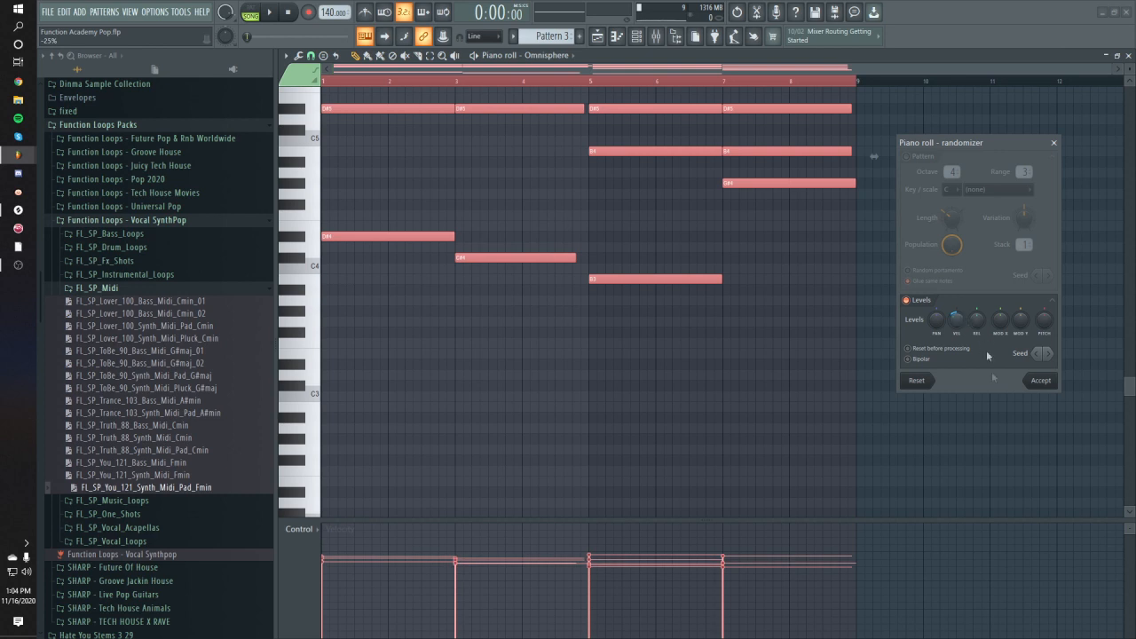
click(1040, 380)
Audition the pad pattern, unmute all playlist tracks and play the full arrangement in song mode
click(266, 13)
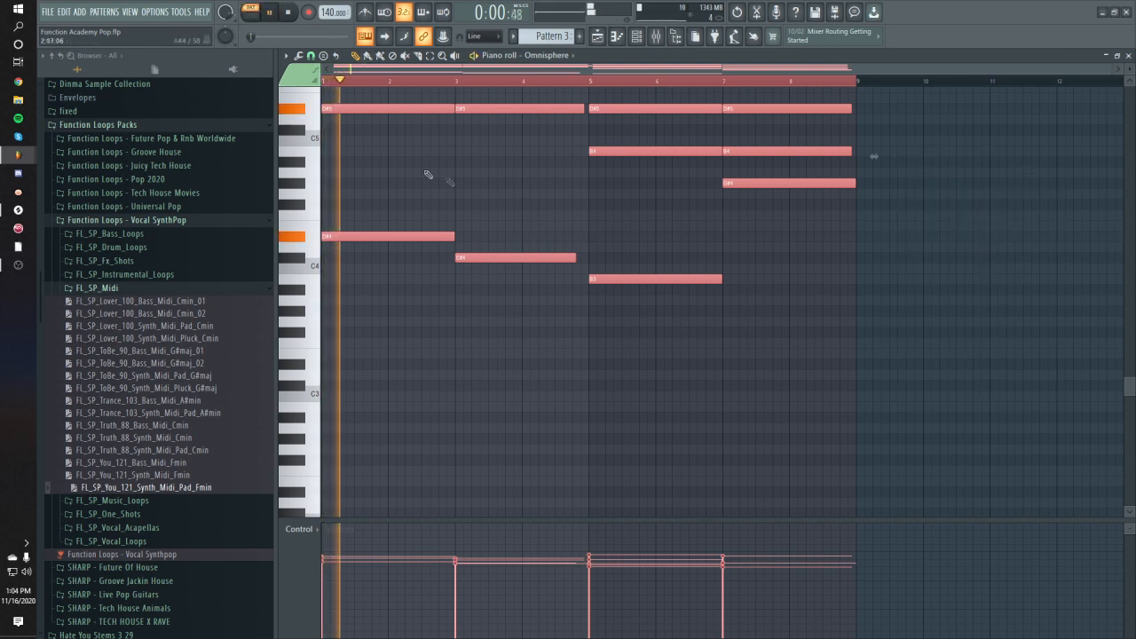
scroll(457, 182, up, 3)
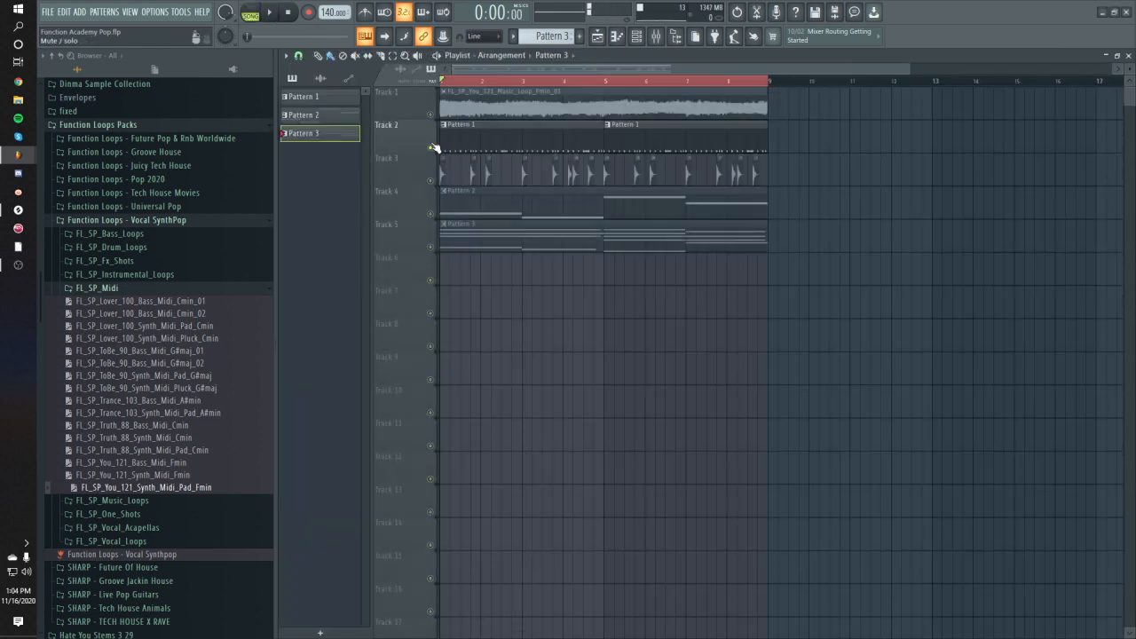
right_click(432, 147)
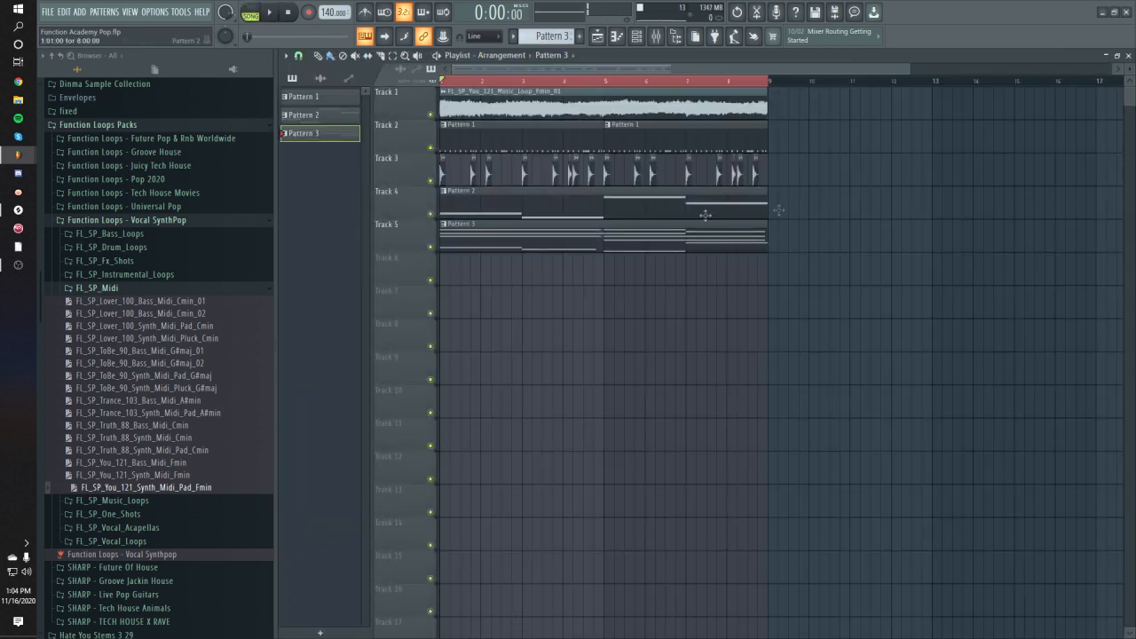
key(space)
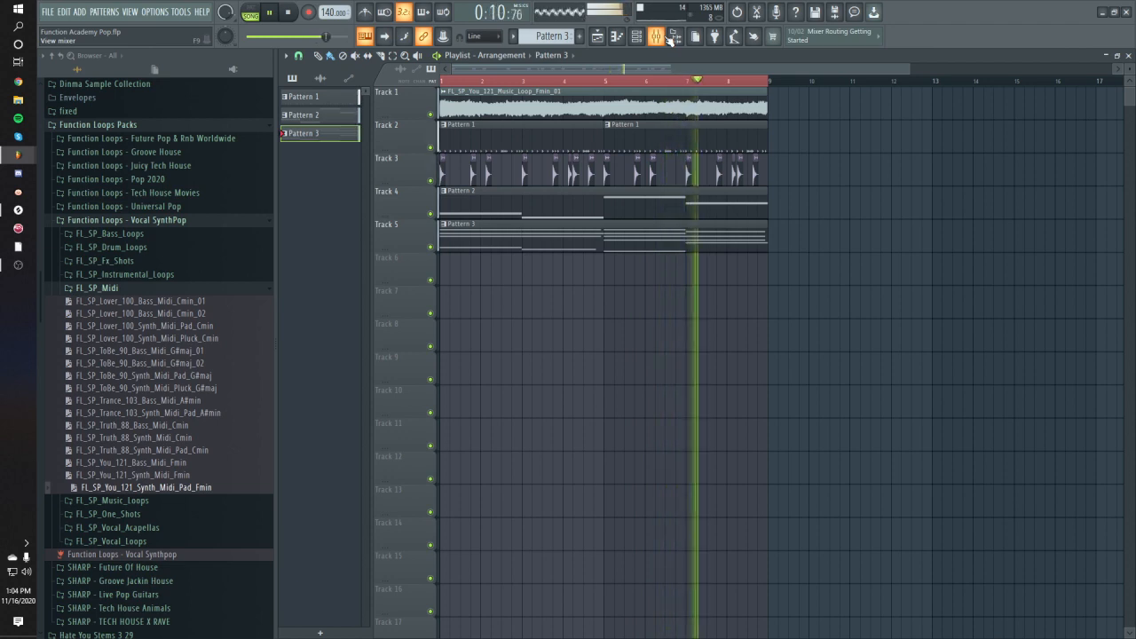
key(space)
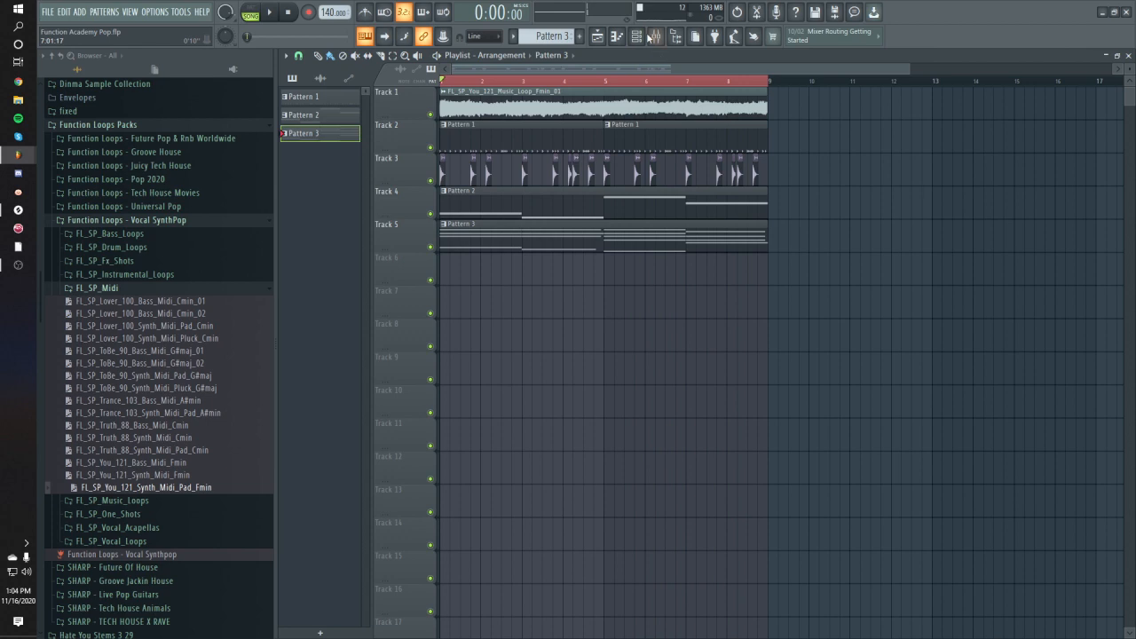
Add FL_FPS_Snare from the FL_FPS_KIT01_ONE SHOTS folder as a new sampler channel and open its settings
click(637, 36)
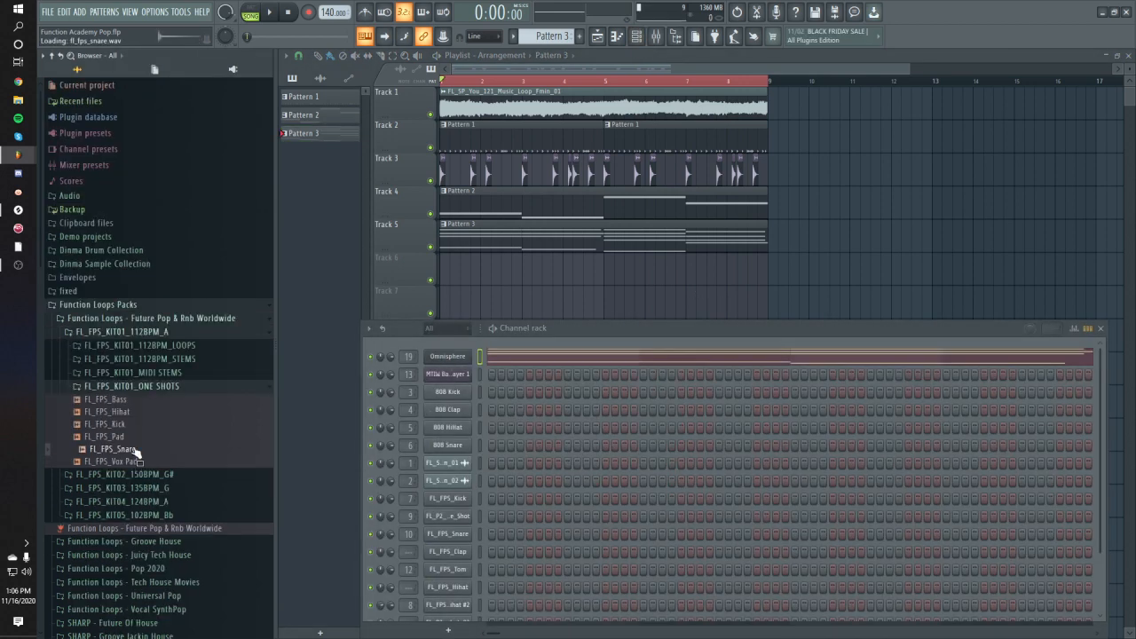
drag(135, 454, 439, 342)
click(460, 359)
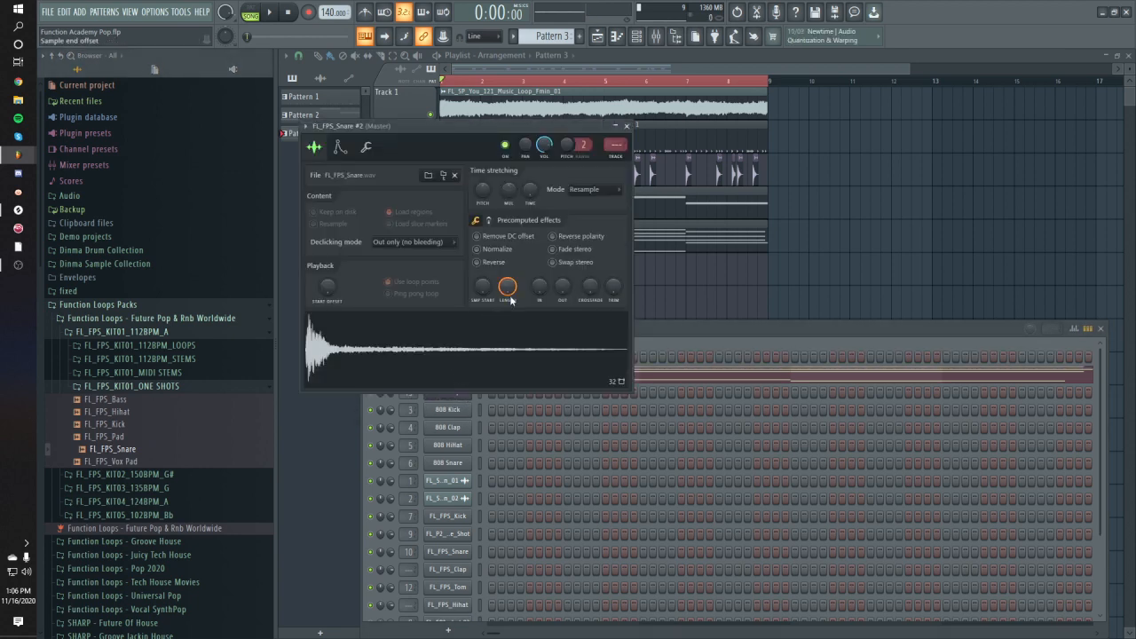
click(432, 359)
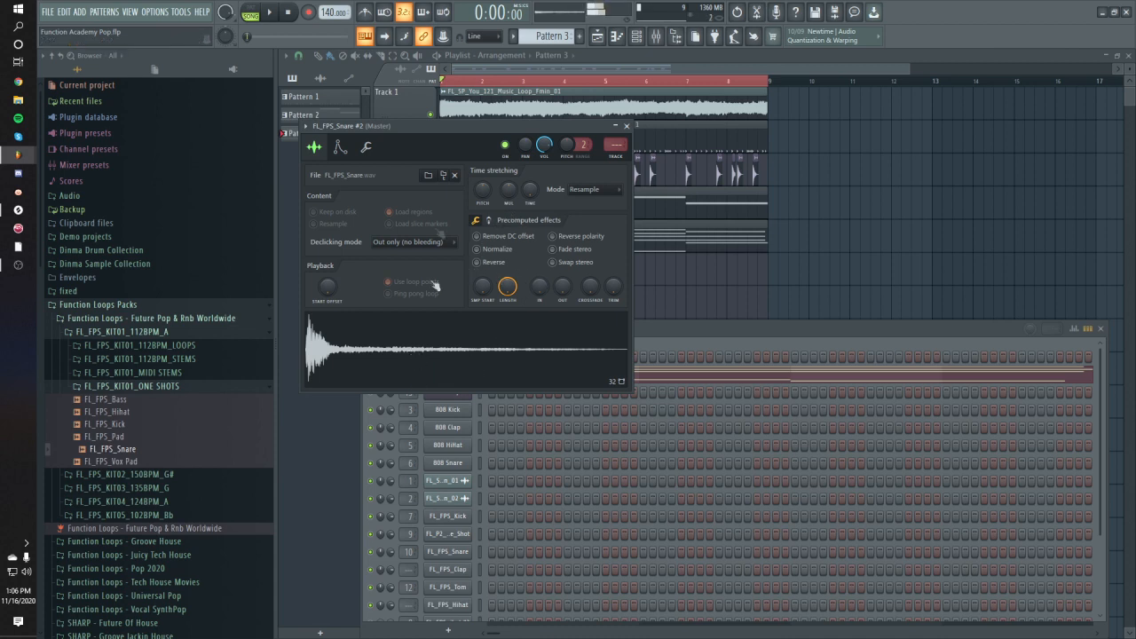
Open the FL_FPS_Snare sample in Edison and run pitch region detection to find its note
right_click(432, 358)
click(451, 390)
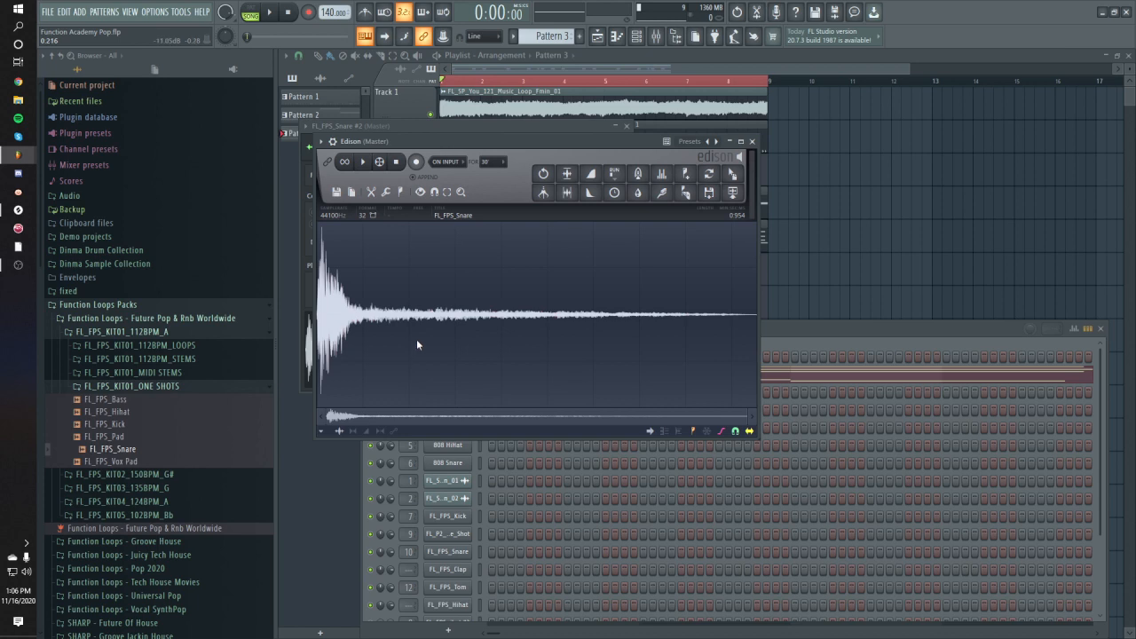
right_click(417, 345)
mouse_move(439, 395)
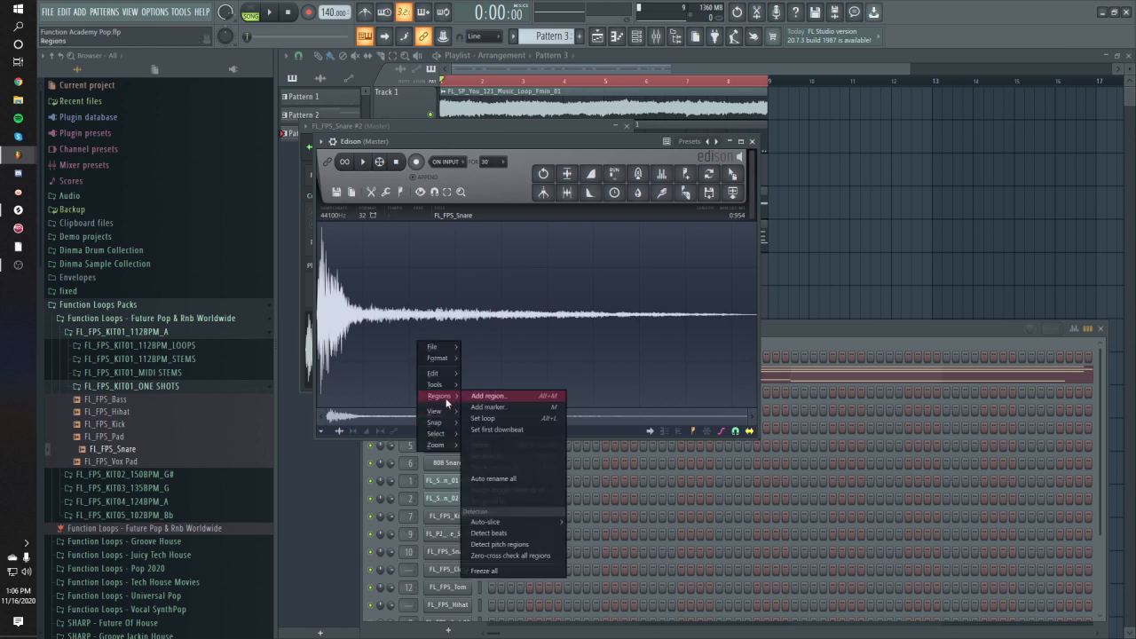
click(531, 544)
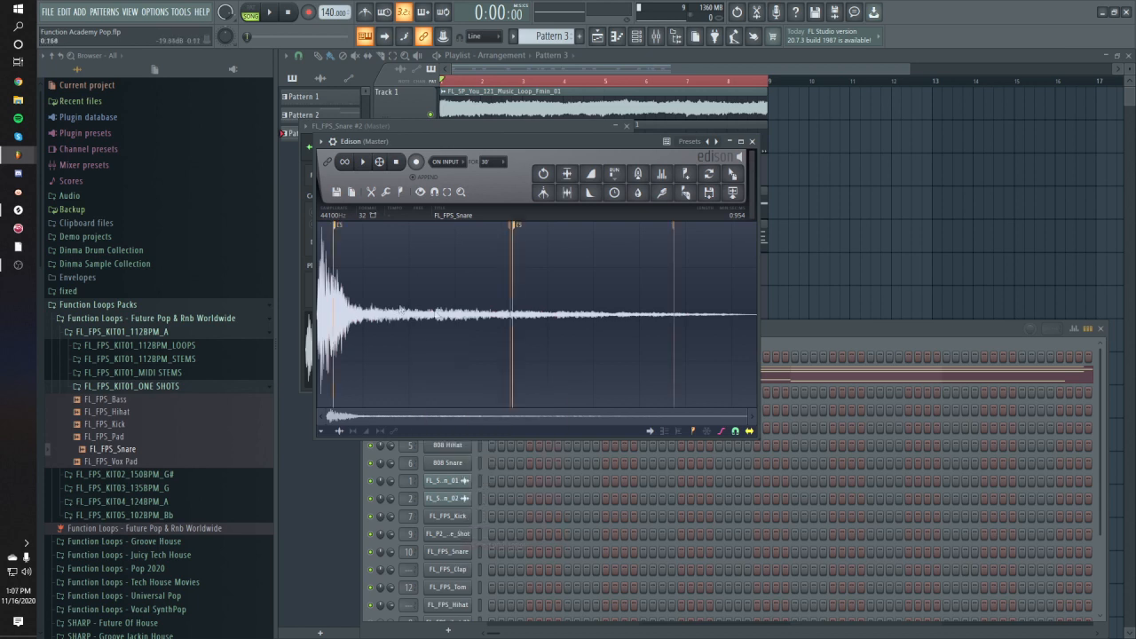
click(751, 142)
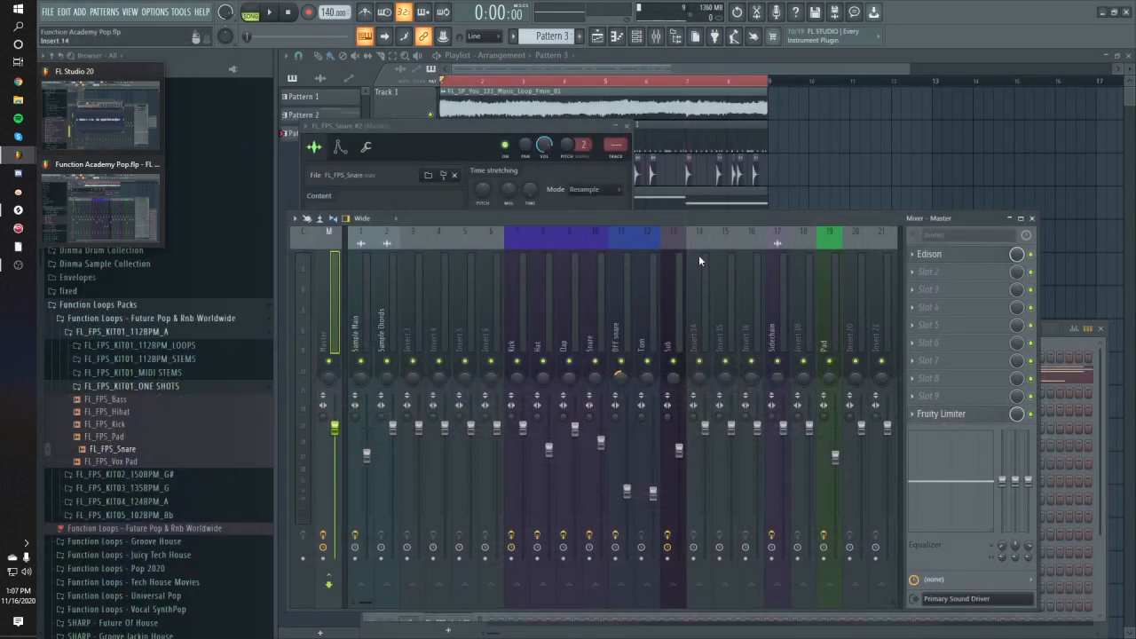
Normalize the snare sample and soften it into a pluck with quick fade in, quick fade out and trim adjustments, auditioning the result
click(486, 133)
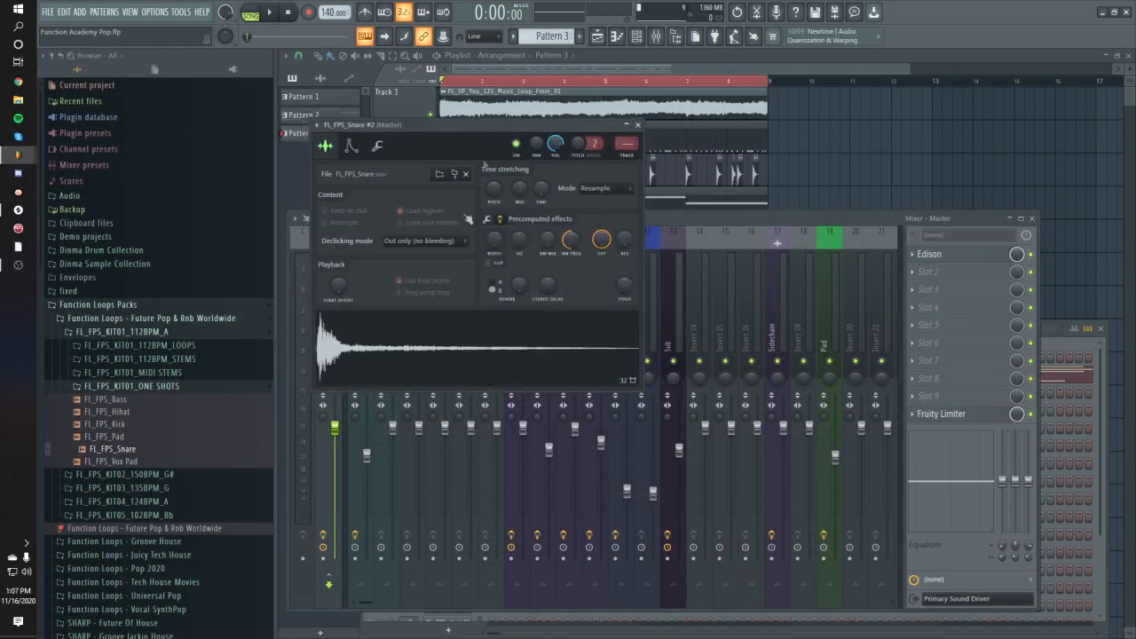
click(486, 219)
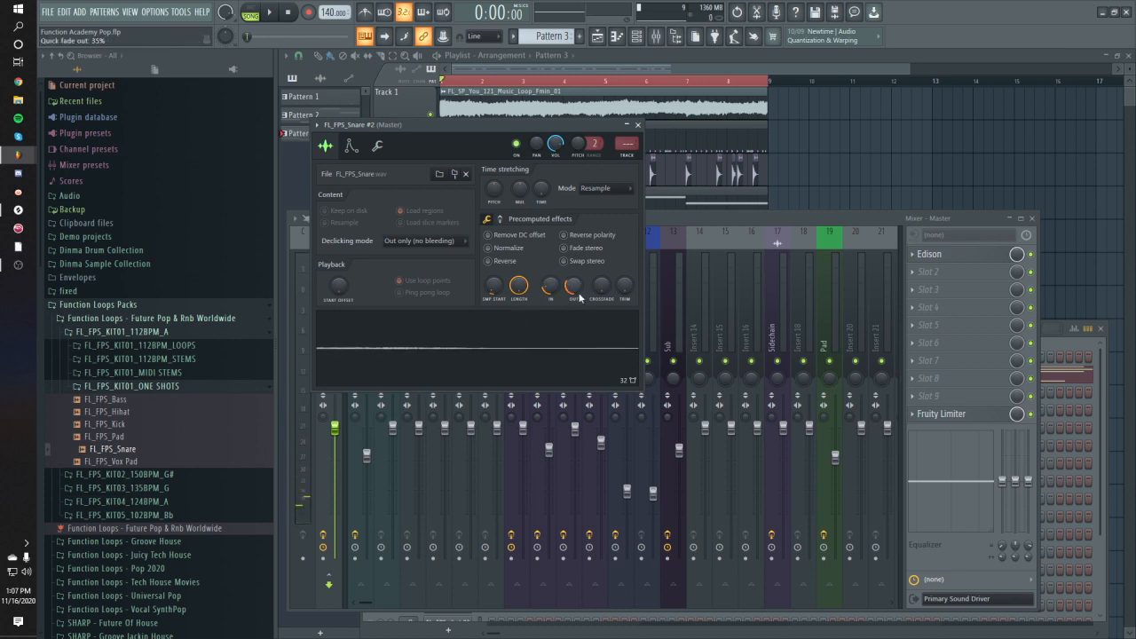
click(509, 249)
click(487, 324)
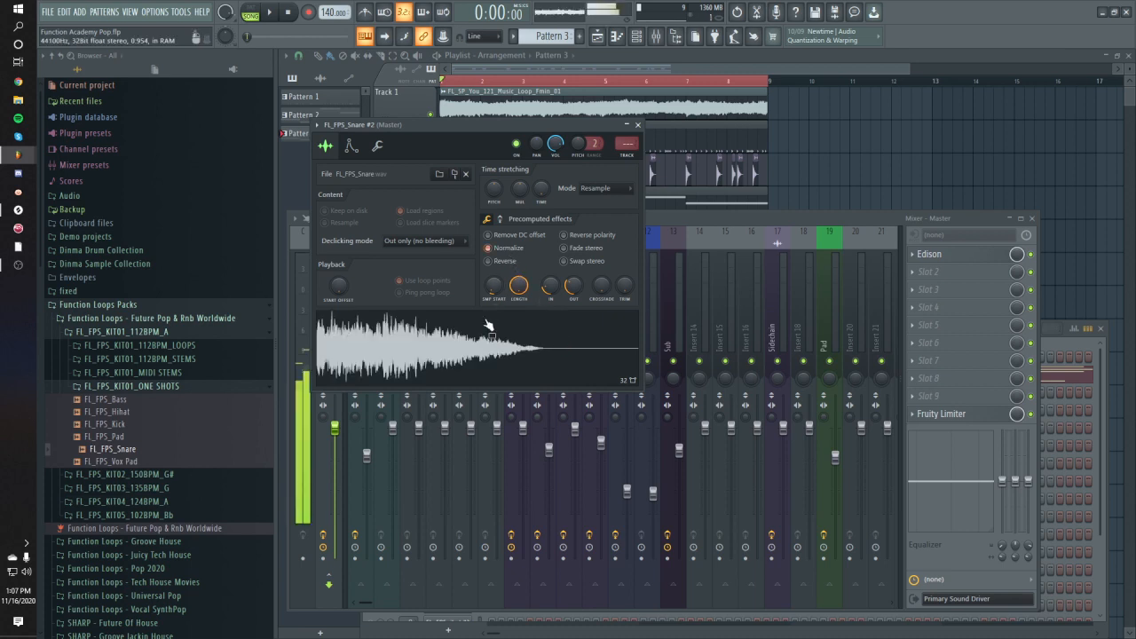
mouse_move(549, 285)
mouse_down()
mouse_move(549, 257)
mouse_move(549, 277)
mouse_up()
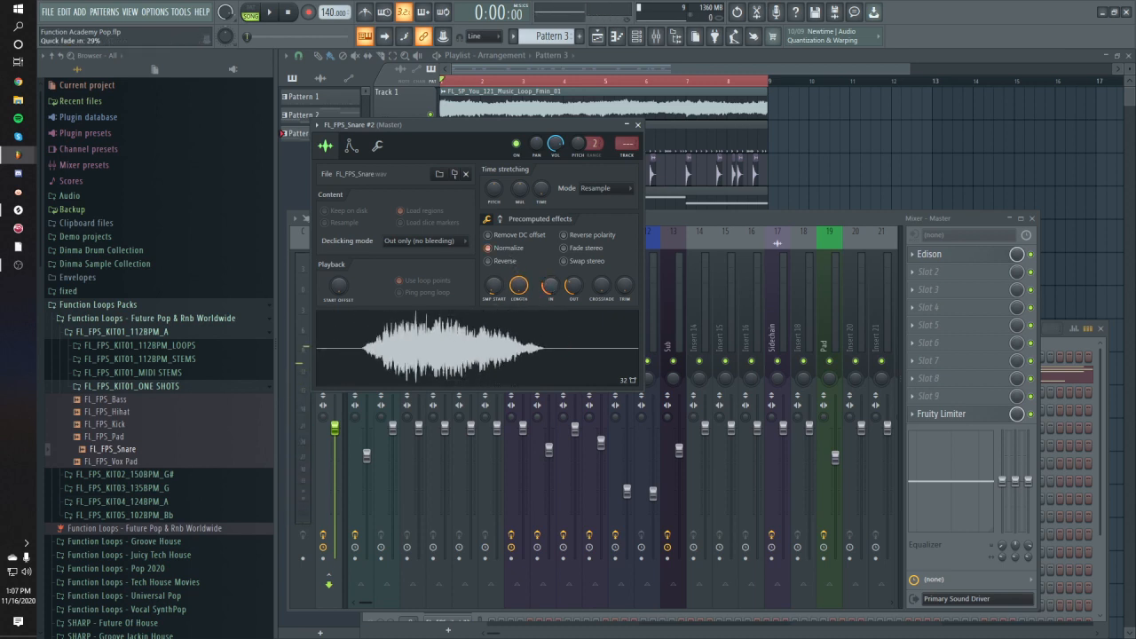
click(521, 365)
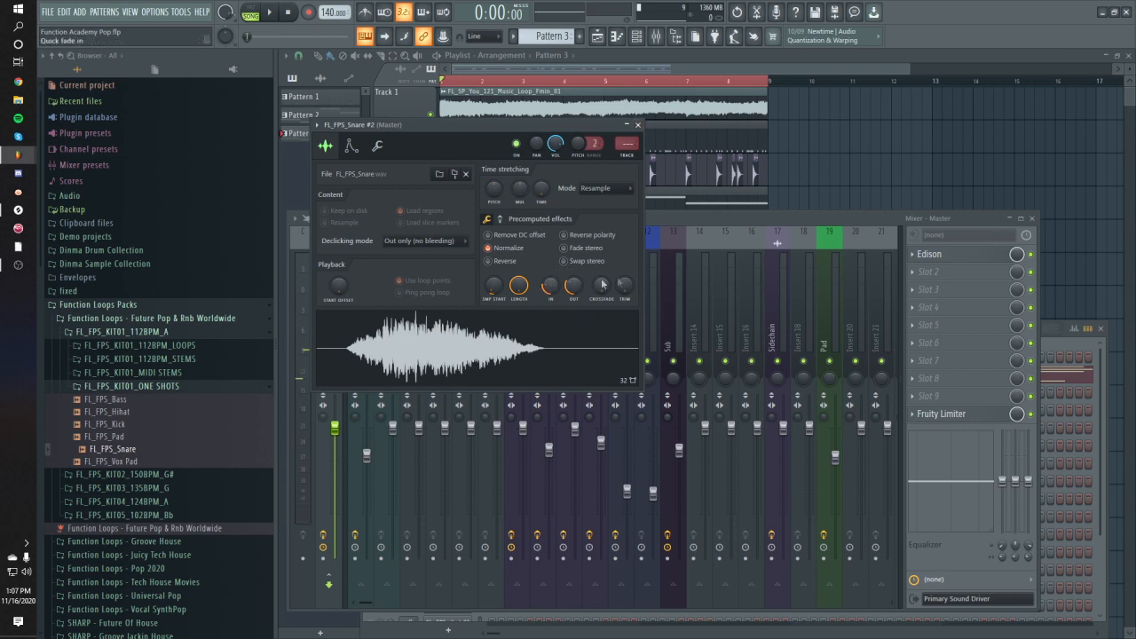
drag(624, 285, 624, 271)
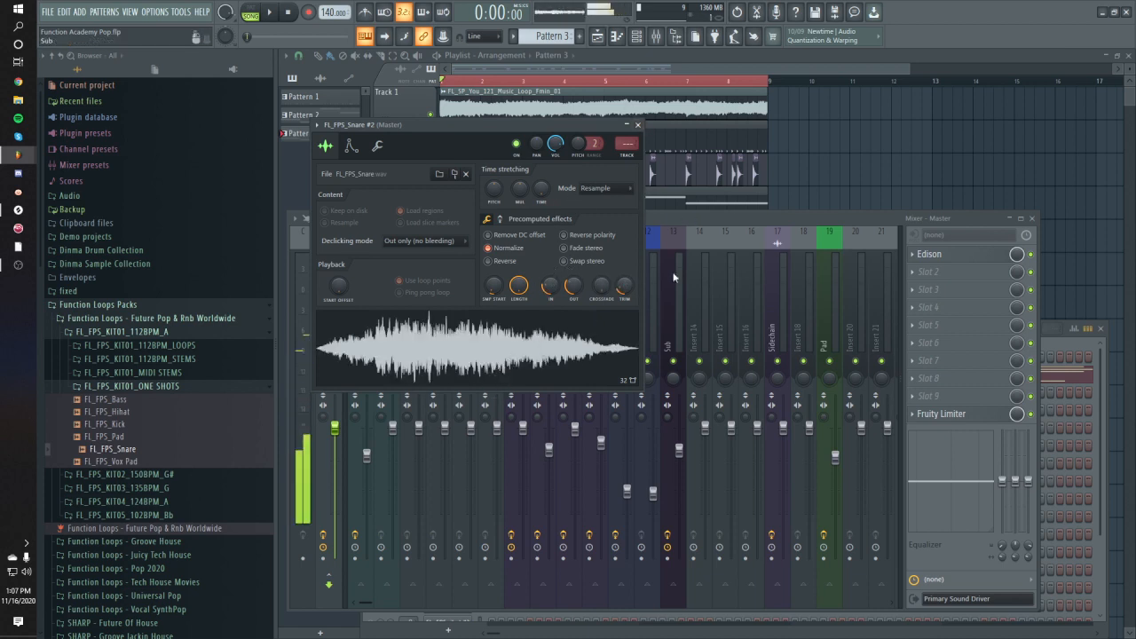
click(513, 360)
Route the snare channel to mixer insert 19 and name that insert Reverb Pluck
click(628, 145)
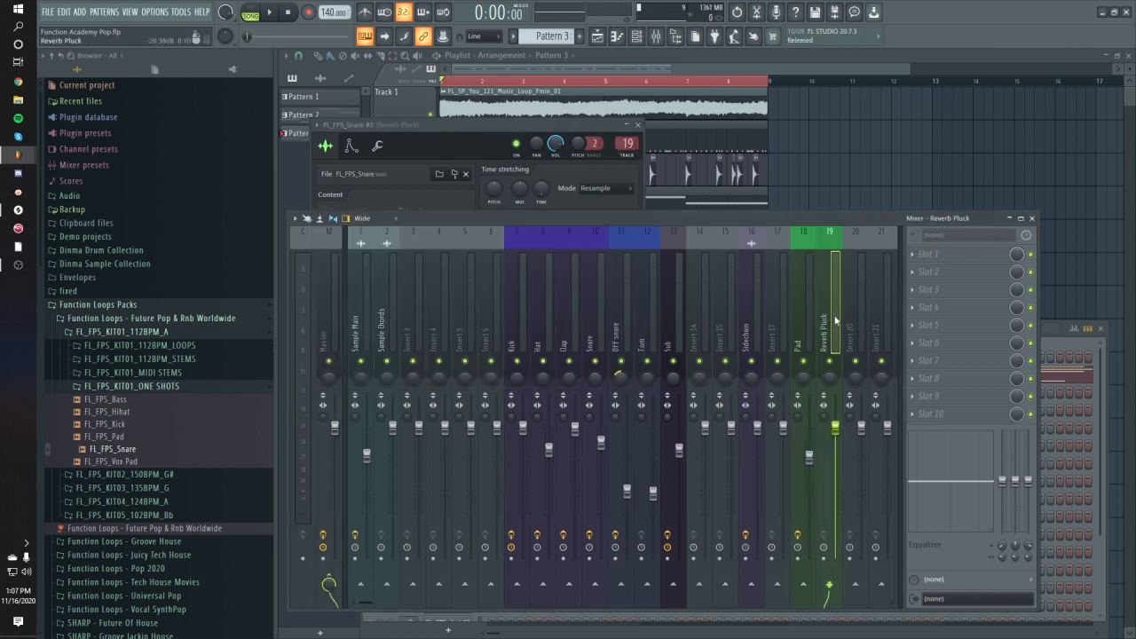
click(833, 128)
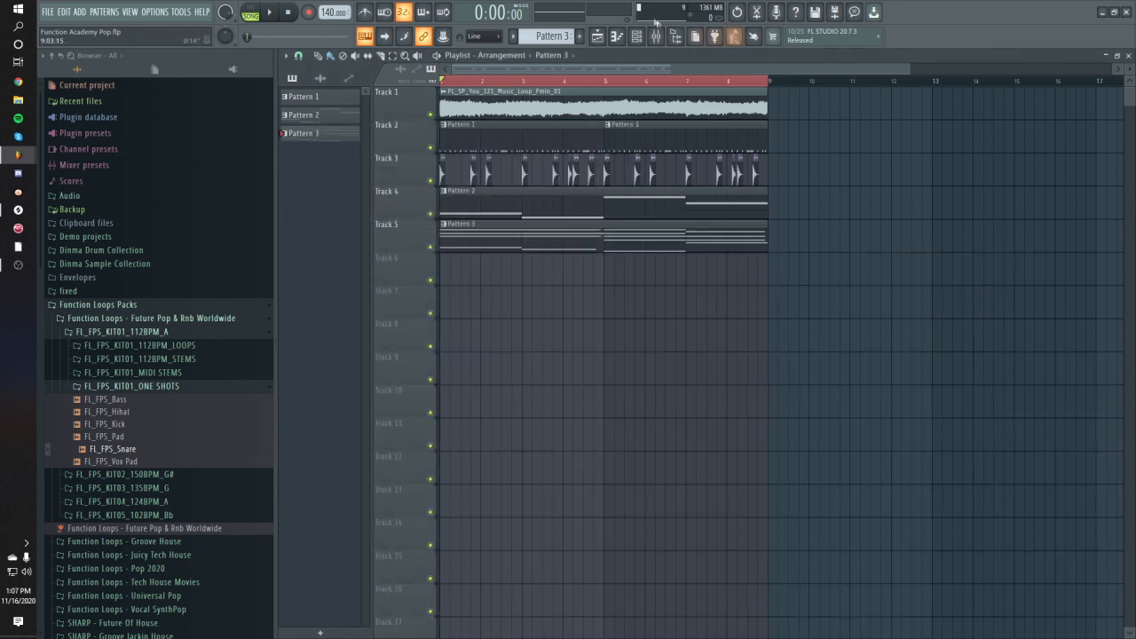
Draw opening D#5, F#5 and A#5 notes for the snare channel in Pattern 3's piano roll, auditioning them with the track
click(636, 35)
right_click(476, 355)
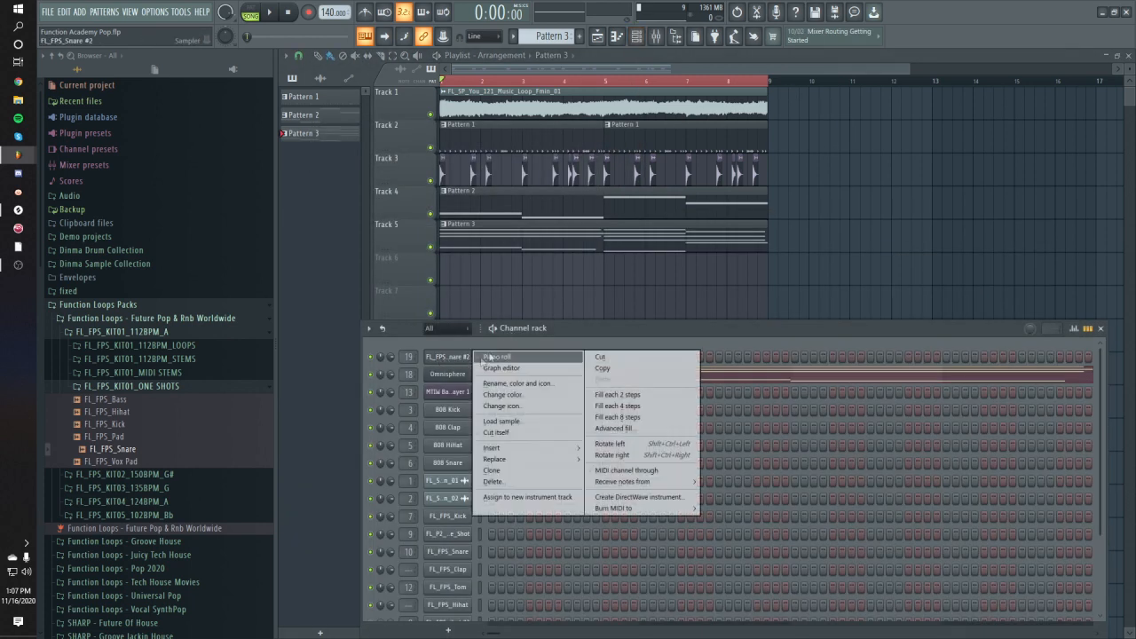
click(489, 360)
click(333, 204)
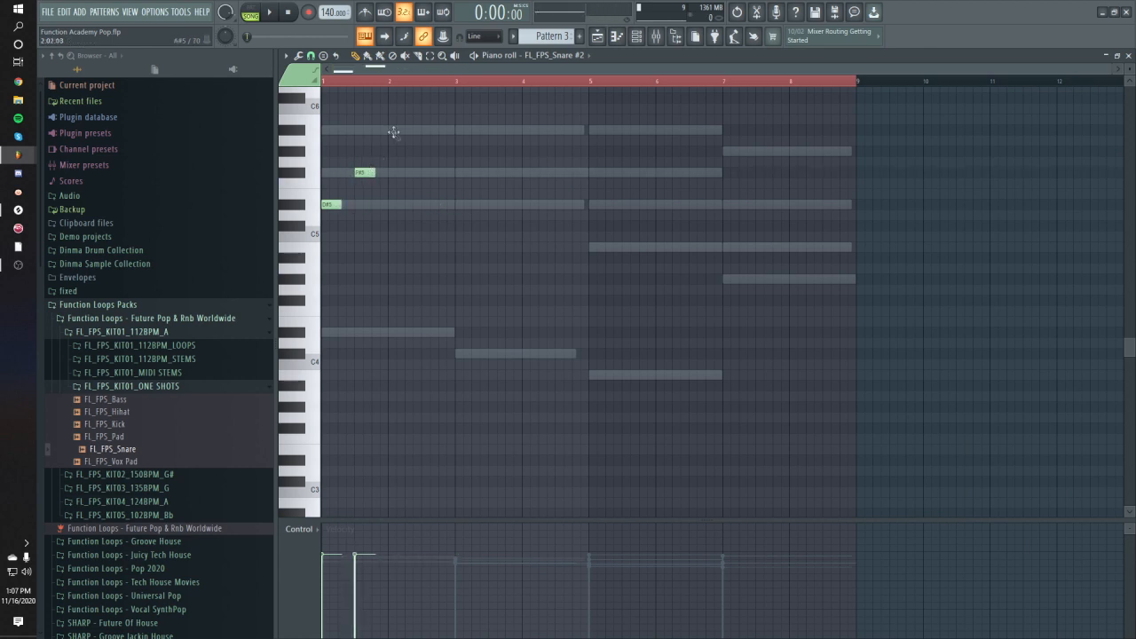
key(space)
drag(407, 129, 399, 130)
key(space)
drag(365, 172, 347, 172)
key(space)
click(359, 129)
key(space)
key(space)
Tighten the start of the melody into short D#5, F#5 and A#5 notes, erasing the misplaced ones
right_click(344, 173)
key(space)
key(space)
drag(343, 323, 347, 164)
key(space)
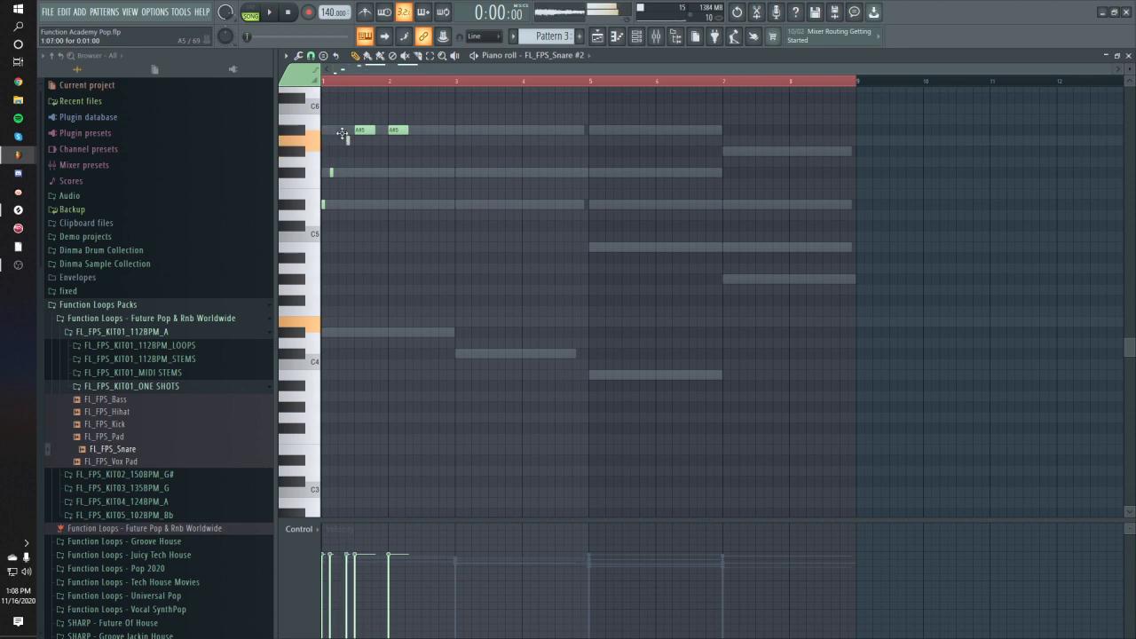
key(space)
right_click(360, 130)
key(space)
key(space)
Extend the short-note arpeggio through the rest of the first bar, continuing on D#5, F#5 and A#5
drag(357, 151, 358, 204)
key(space)
key(space)
right_click(373, 208)
key(space)
key(space)
mouse_move(347, 151)
mouse_down()
mouse_move(348, 172)
mouse_move(383, 152)
mouse_move(382, 172)
mouse_up()
key(space)
key(space)
Erase the leftover notes and duplicate the finished one-bar arpeggio after itself
right_click(390, 152)
right_click(398, 130)
drag(416, 116, 322, 233)
key(space)
key(ctrl+b)
key(space)
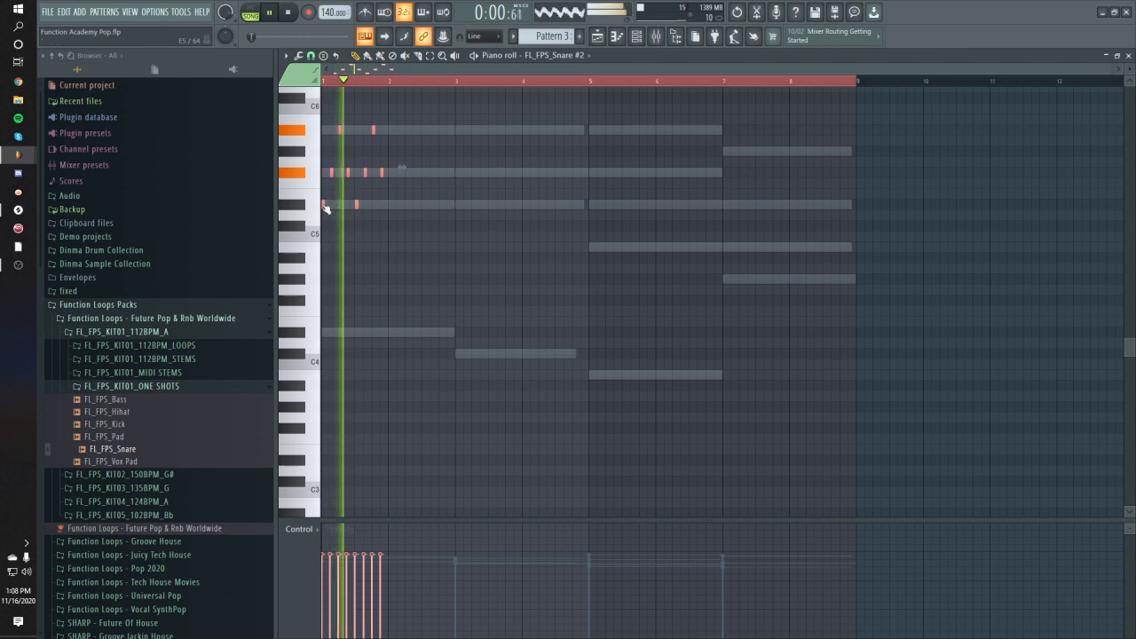
Repitch the arpeggio to follow the pad chords, using B4, D#5, F#5, A#5 in bars 5–6 and G#4, B4, D#5, G#5 in bars 7–8
mouse_move(510, 117)
mouse_down()
mouse_move(323, 213)
mouse_move(457, 206)
mouse_move(590, 249)
mouse_up()
ctrl+drag(586, 204, 753, 216)
key(shift+Up)
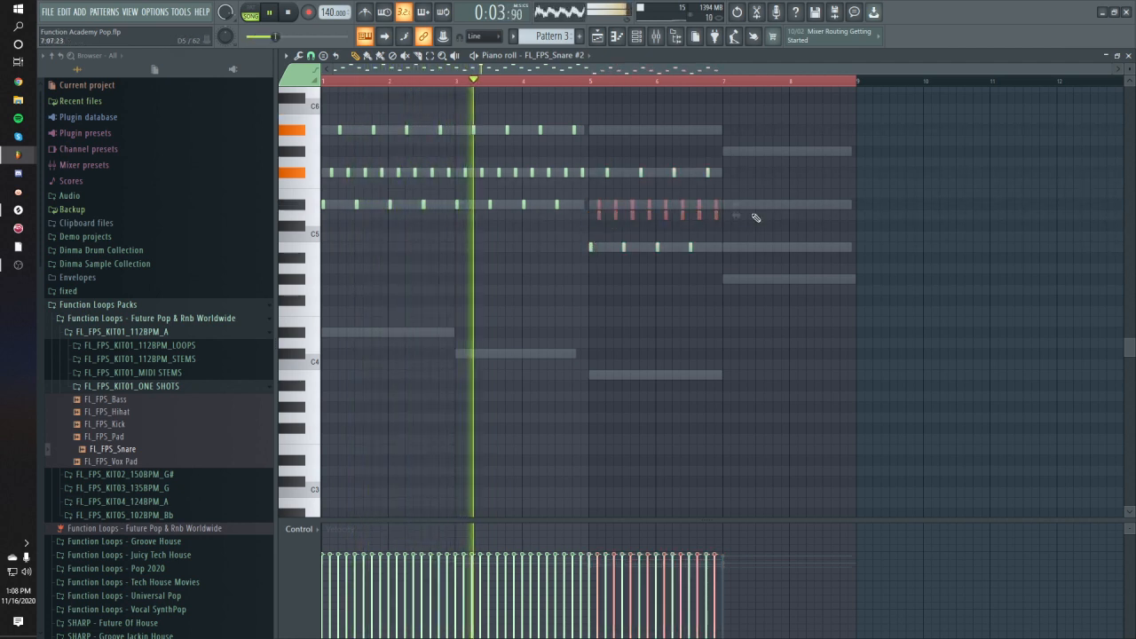
ctrl+drag(731, 167, 640, 129)
drag(709, 173, 590, 249)
key(space)
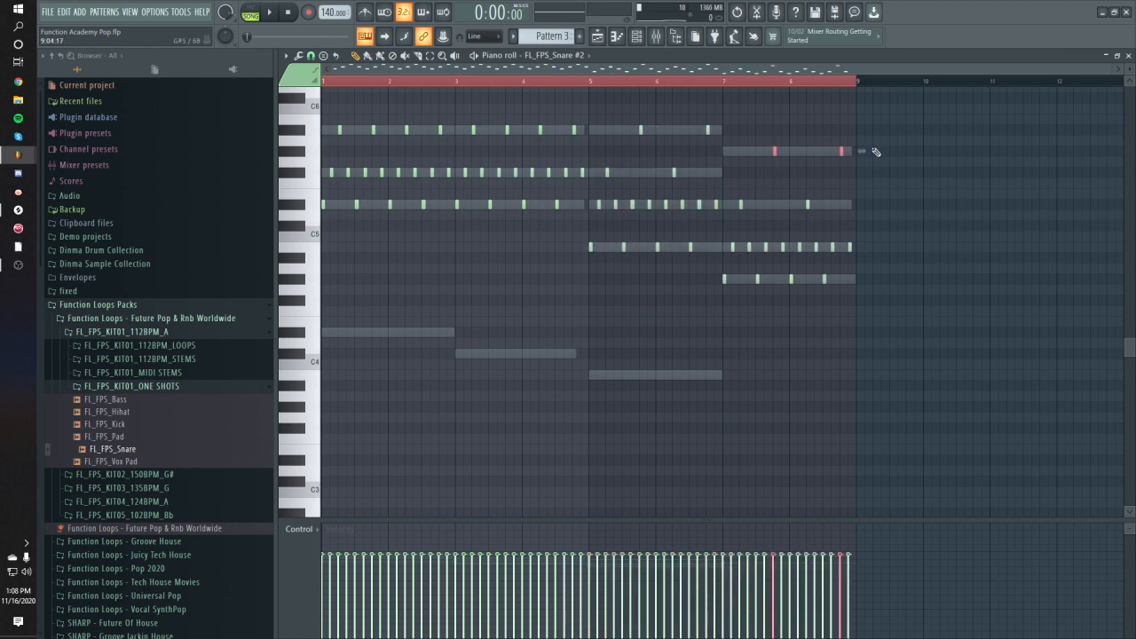
Add Fruity Parametric EQ 2 to the Reverb Pluck insert and set band 1 as a high-pass filter cutting the lows
key(space)
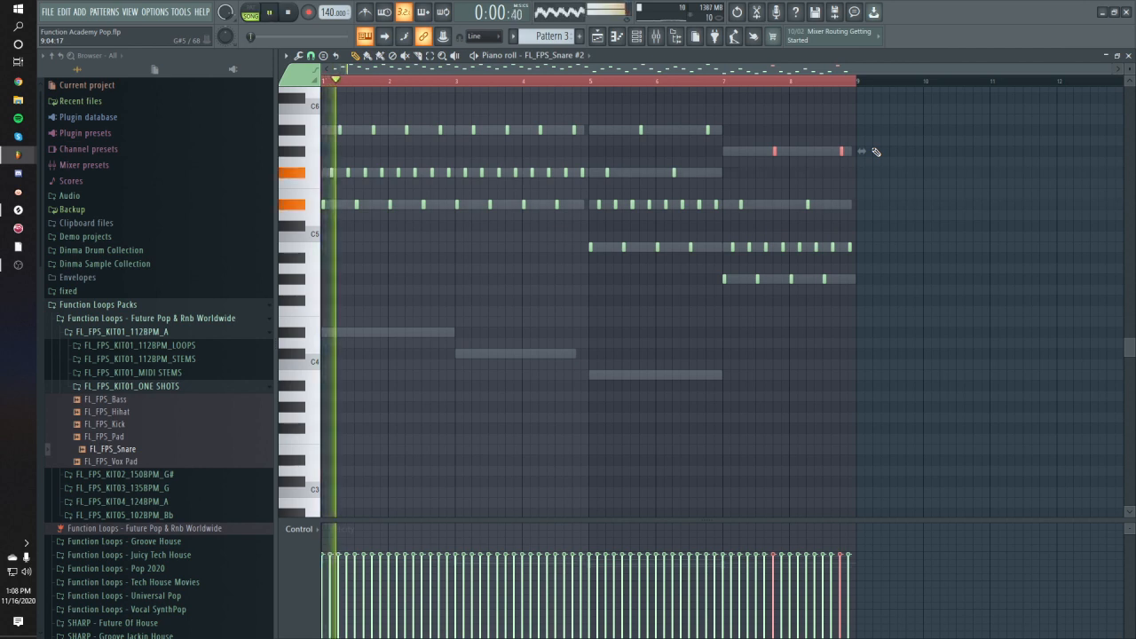
click(636, 36)
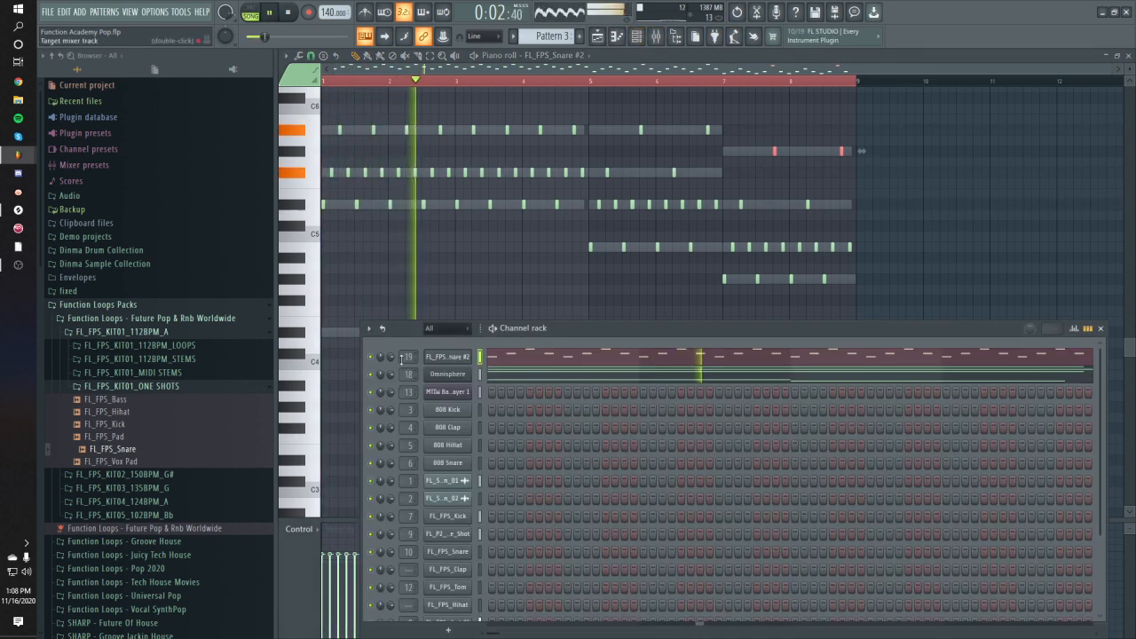
click(447, 357)
double_click(624, 142)
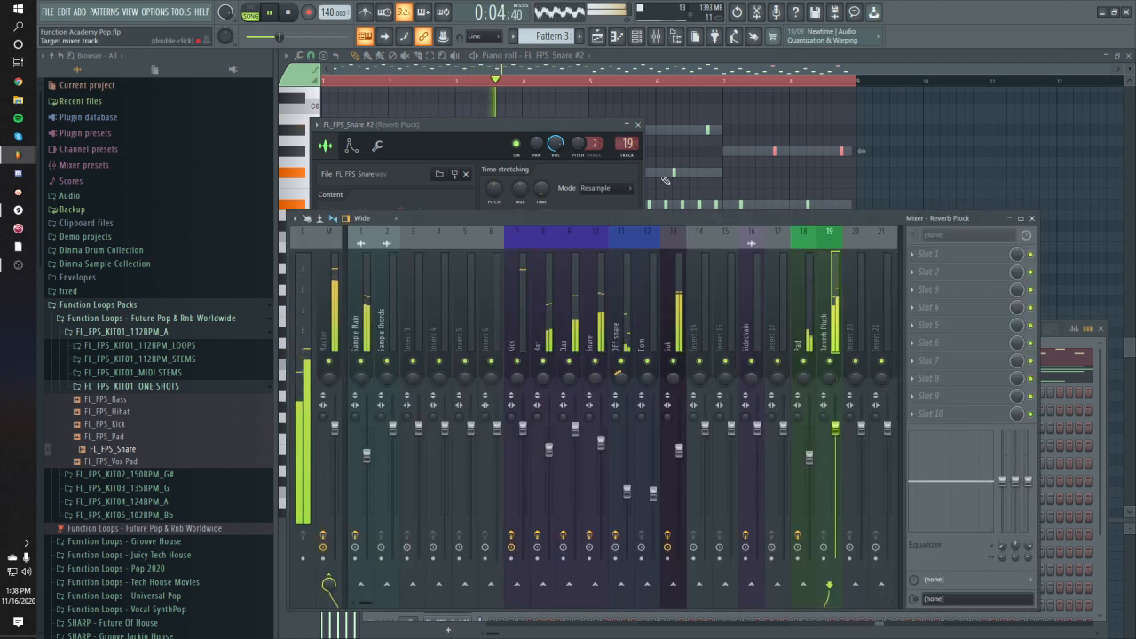
key(space)
click(917, 256)
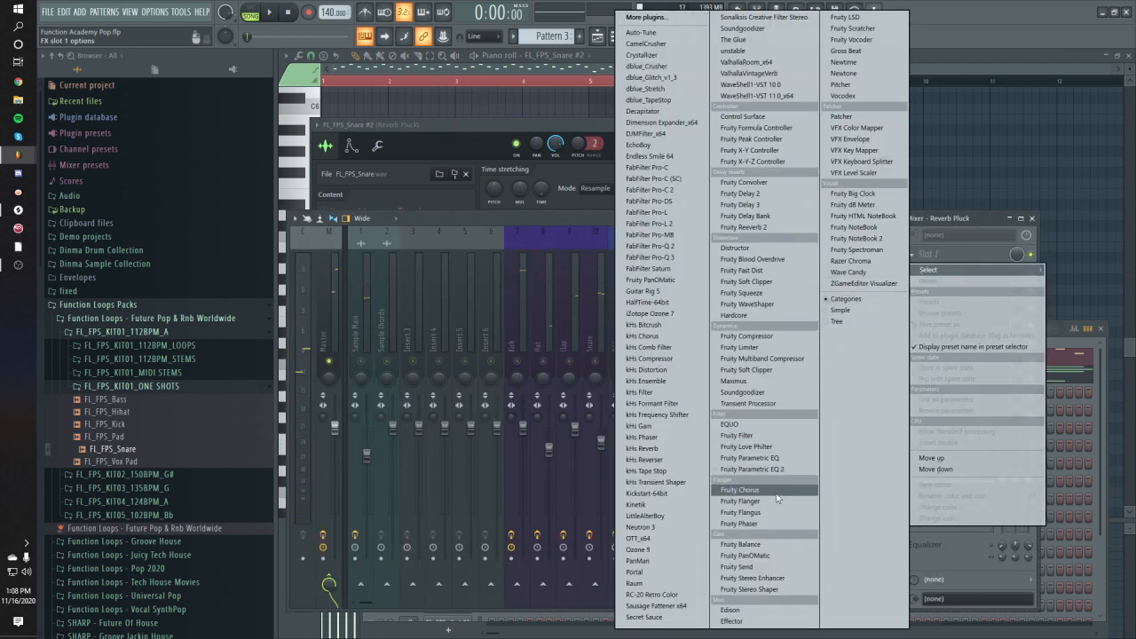
click(752, 468)
key(space)
drag(417, 254, 434, 257)
drag(565, 142, 566, 158)
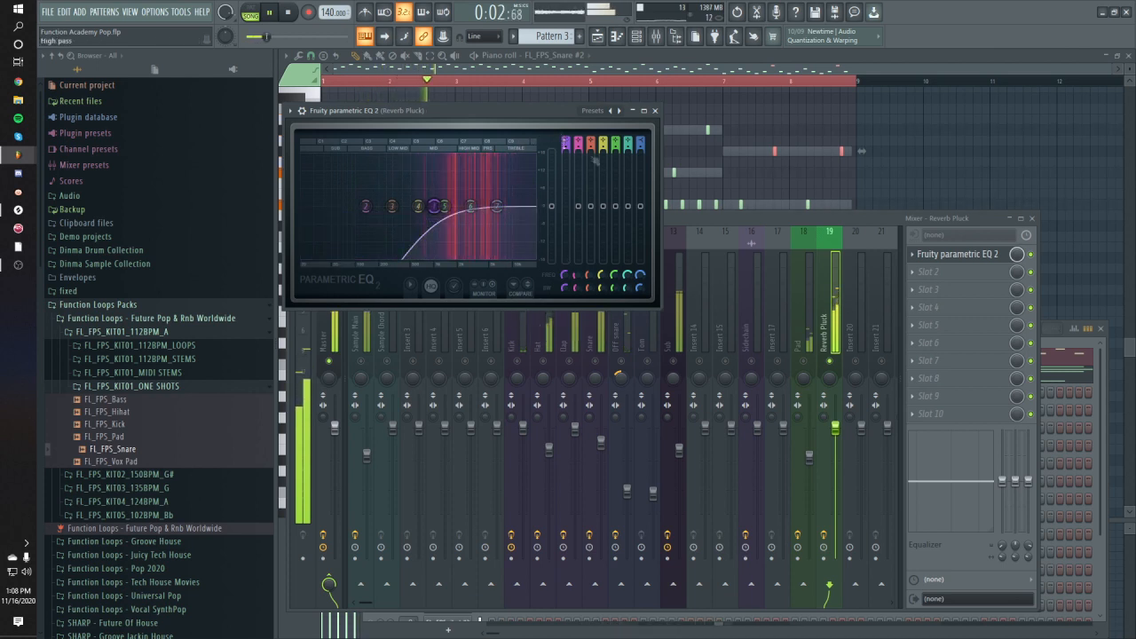
Add OTT_x64 in the Reverb Pluck insert's second slot and reduce its depth while auditioning the track
click(929, 272)
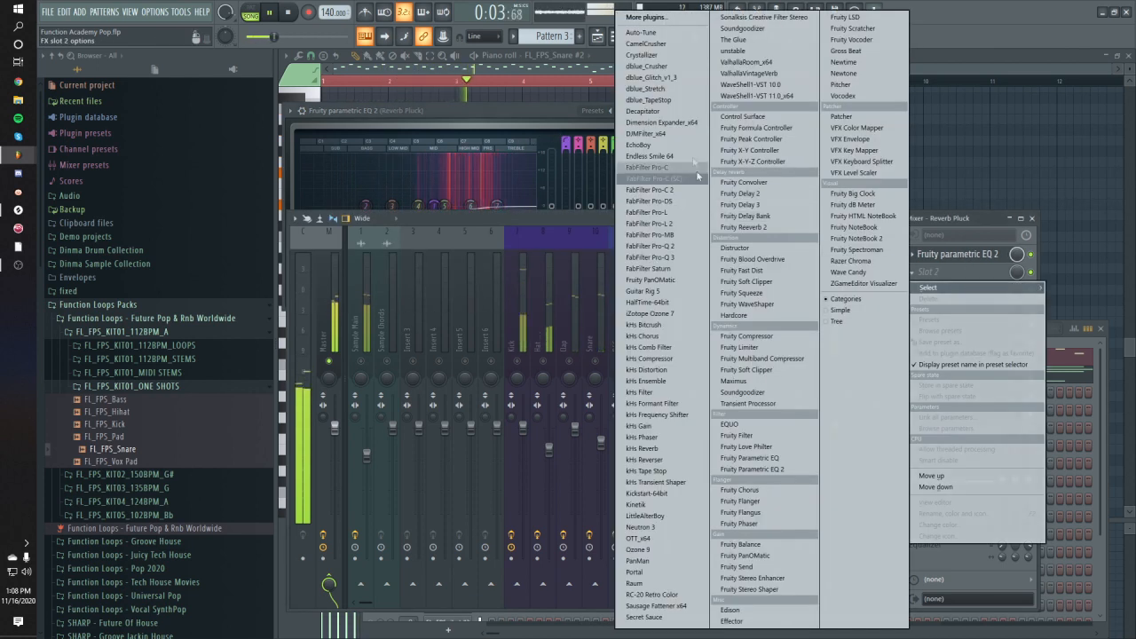
click(1000, 222)
key(space)
click(945, 273)
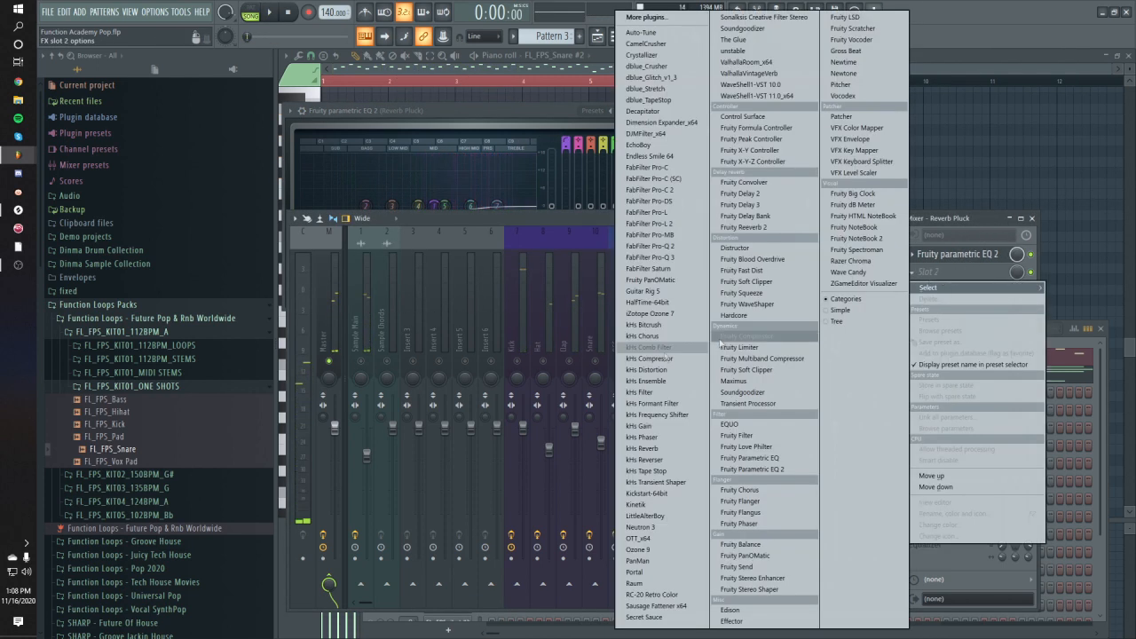
click(638, 538)
key(space)
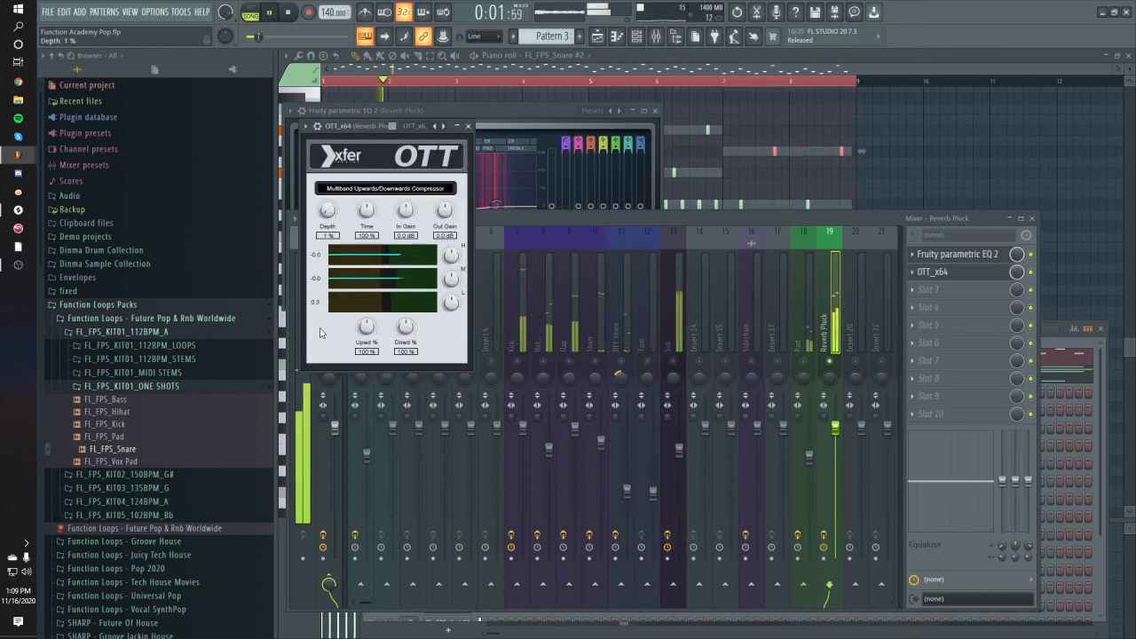
click(885, 227)
key(space)
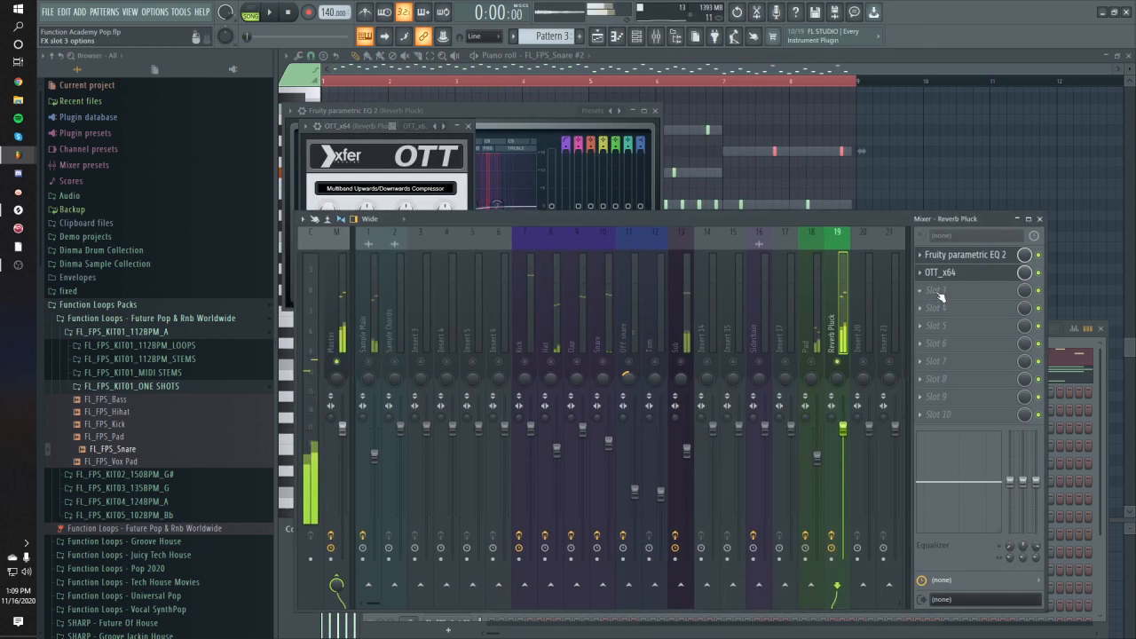
Add Dimension Expander_x64 in the third slot and lower the Reverb Pluck insert's volume during playback
click(932, 290)
click(696, 120)
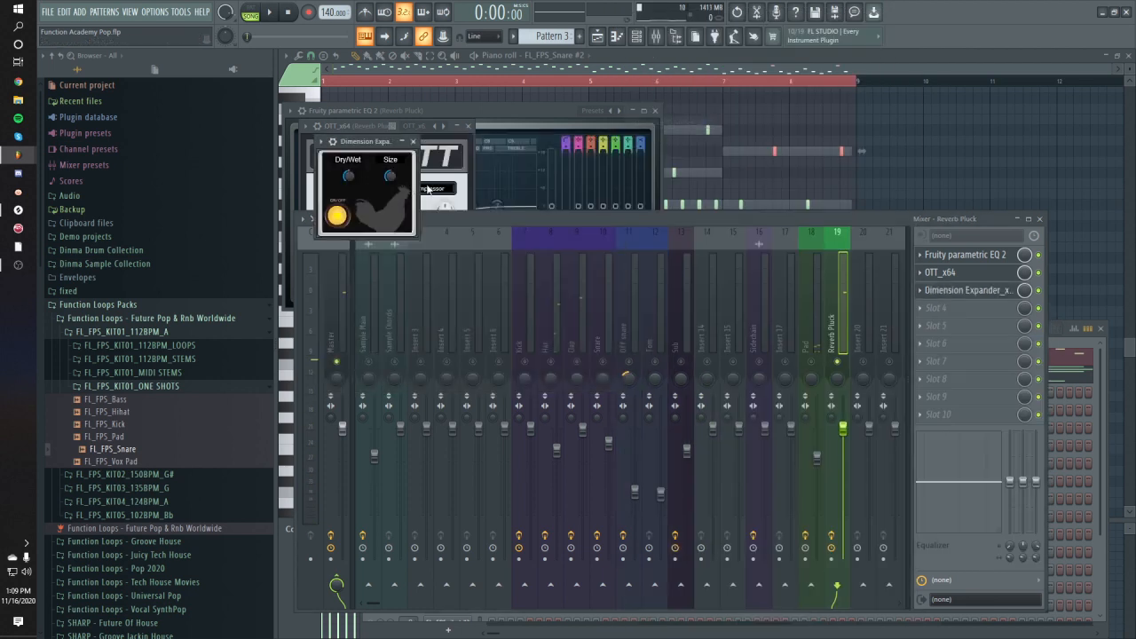
key(space)
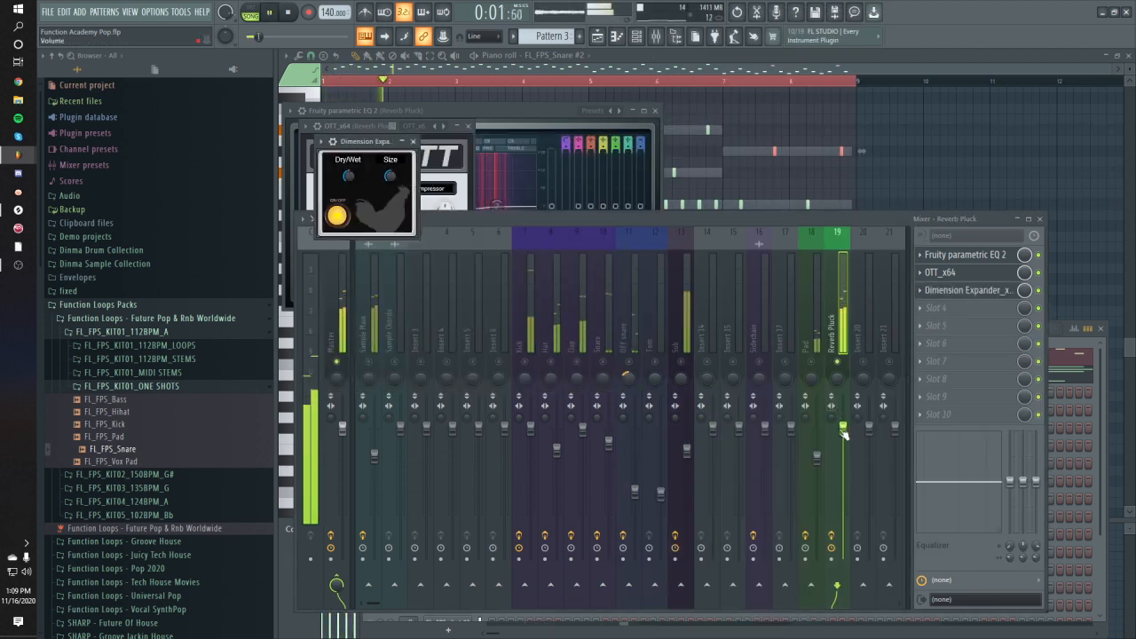
drag(843, 429, 843, 462)
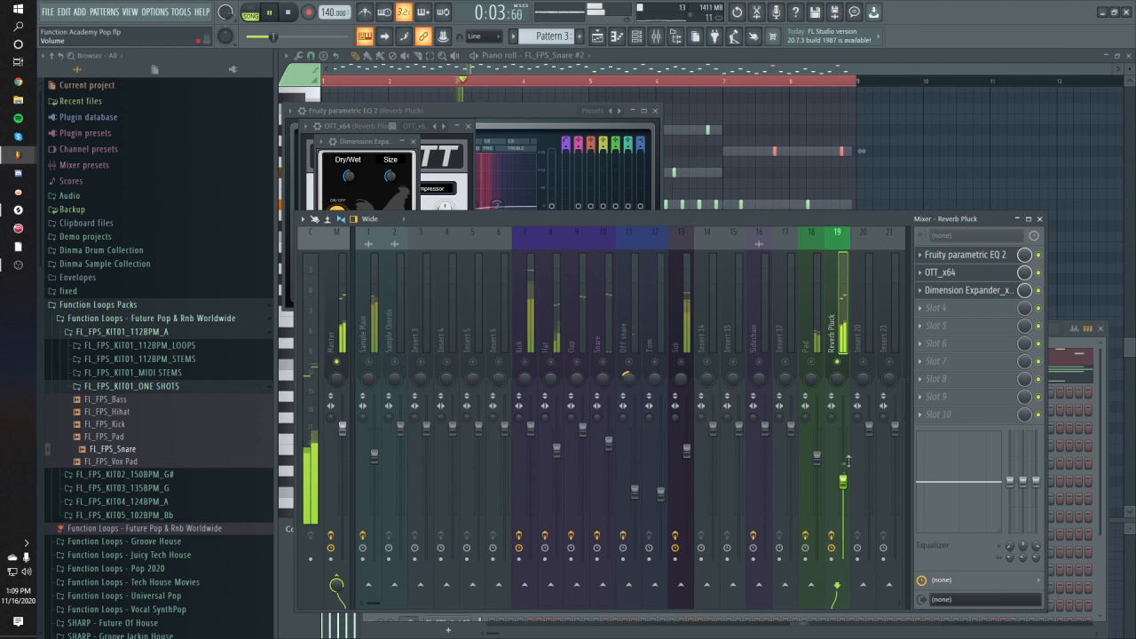
key(space)
Add Fruity Balance in slot 8, link its volume to Peak ctrl - Peak with the mapping formula .8-Input, and play the track
click(947, 382)
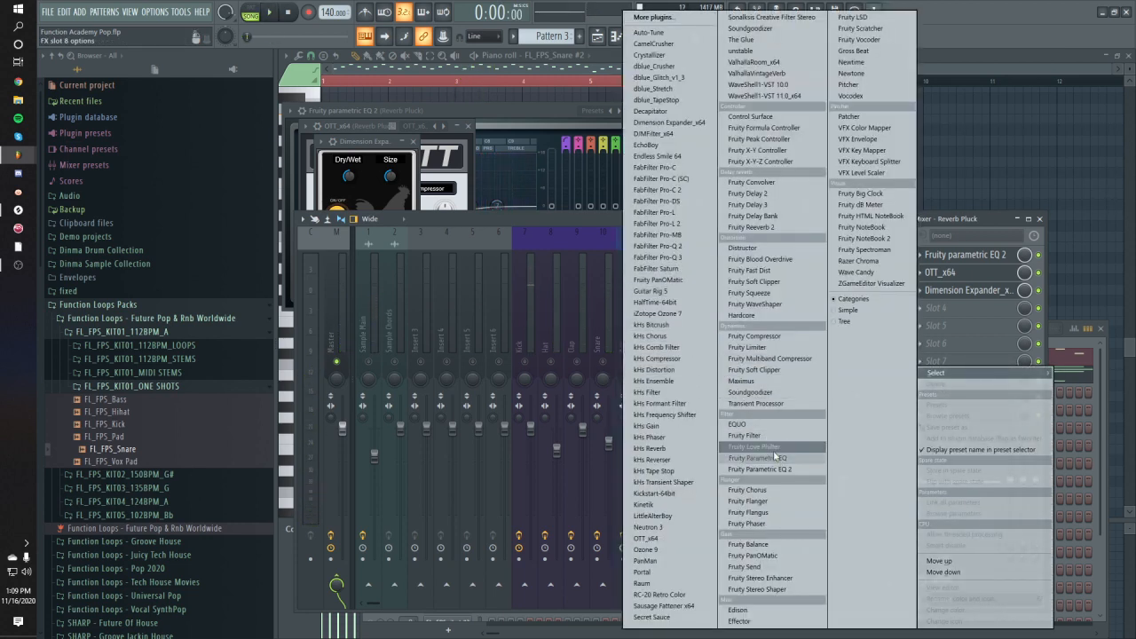
click(775, 547)
right_click(494, 266)
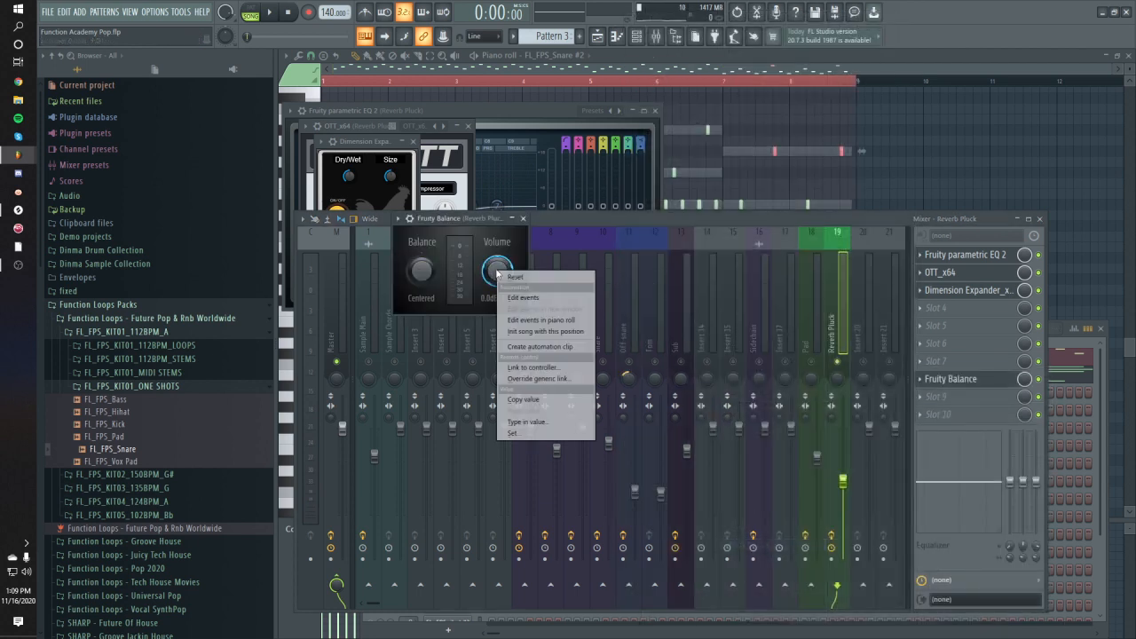
click(533, 366)
click(590, 295)
click(552, 352)
click(656, 345)
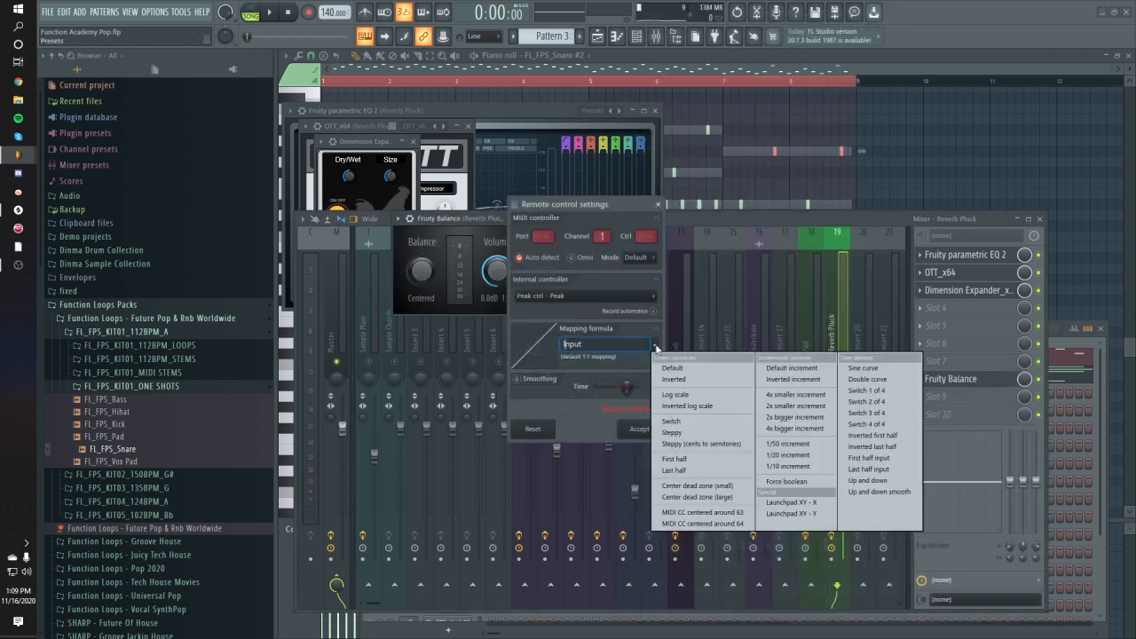
click(675, 379)
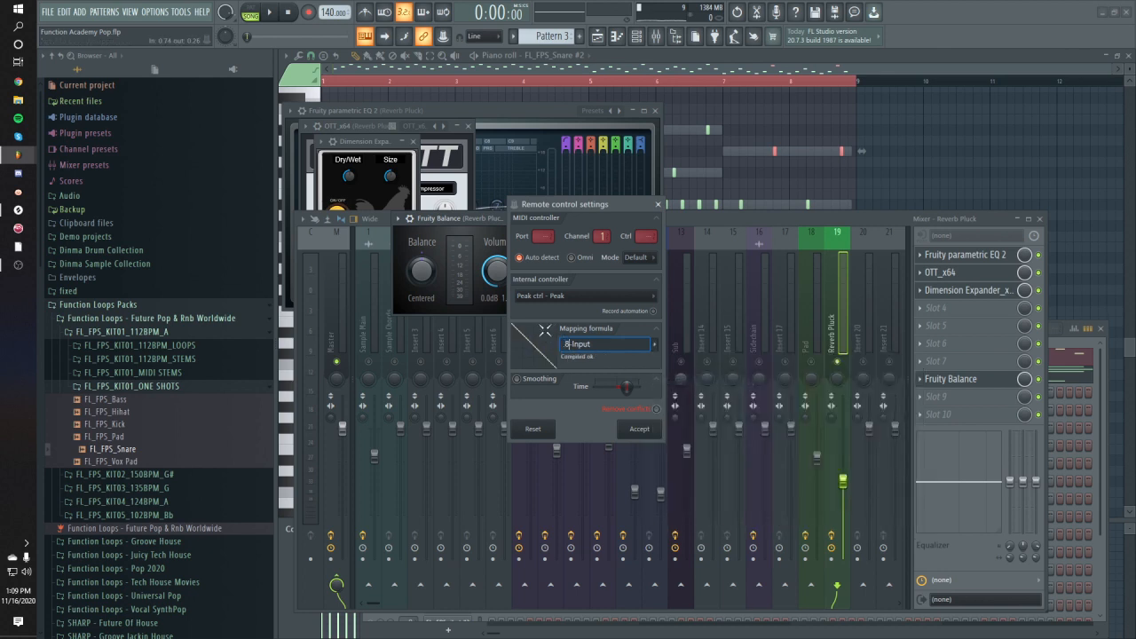
click(638, 430)
key(space)
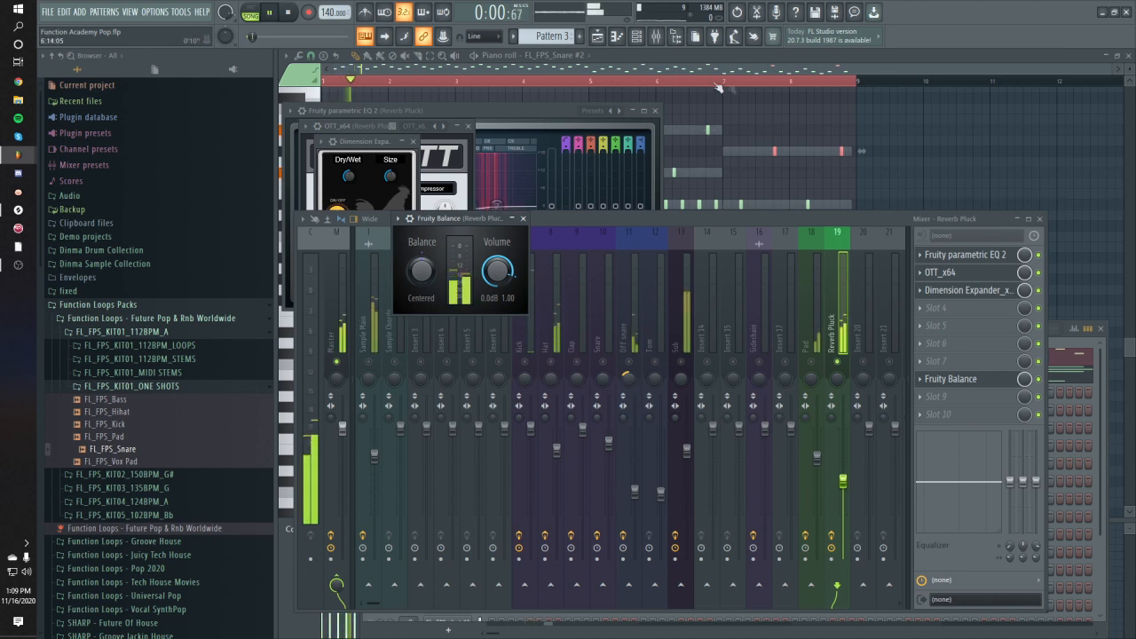
Move the FL_FPS_Snare #2 arpeggio notes from Pattern 3 into a new Pattern 4 and place it on playlist track 7
click(598, 37)
key(space)
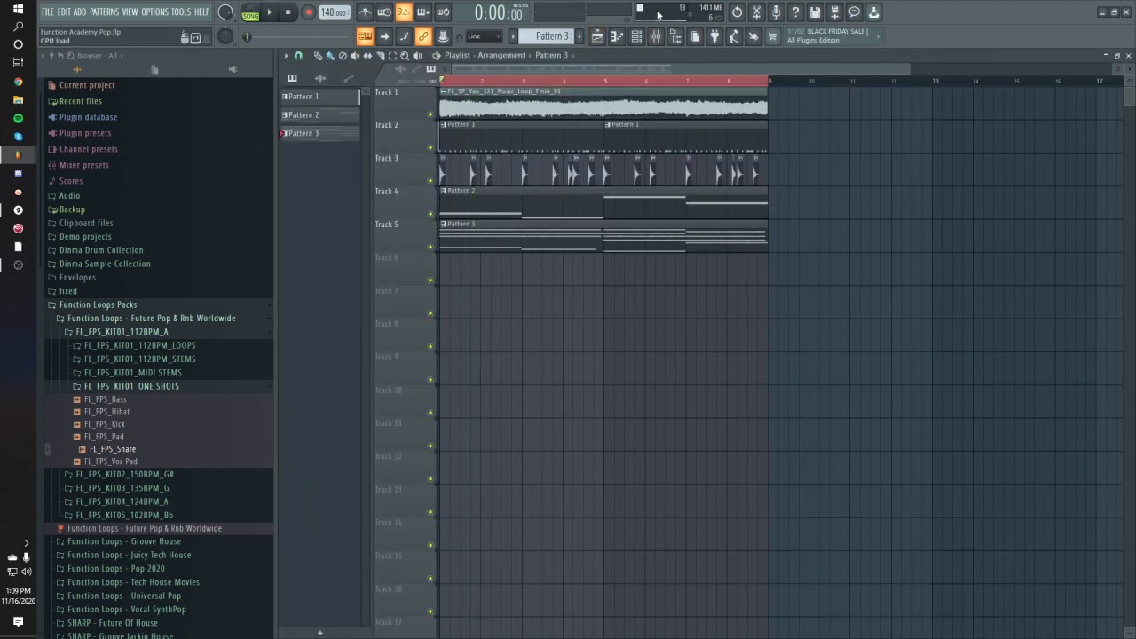
click(637, 36)
right_click(445, 359)
click(602, 357)
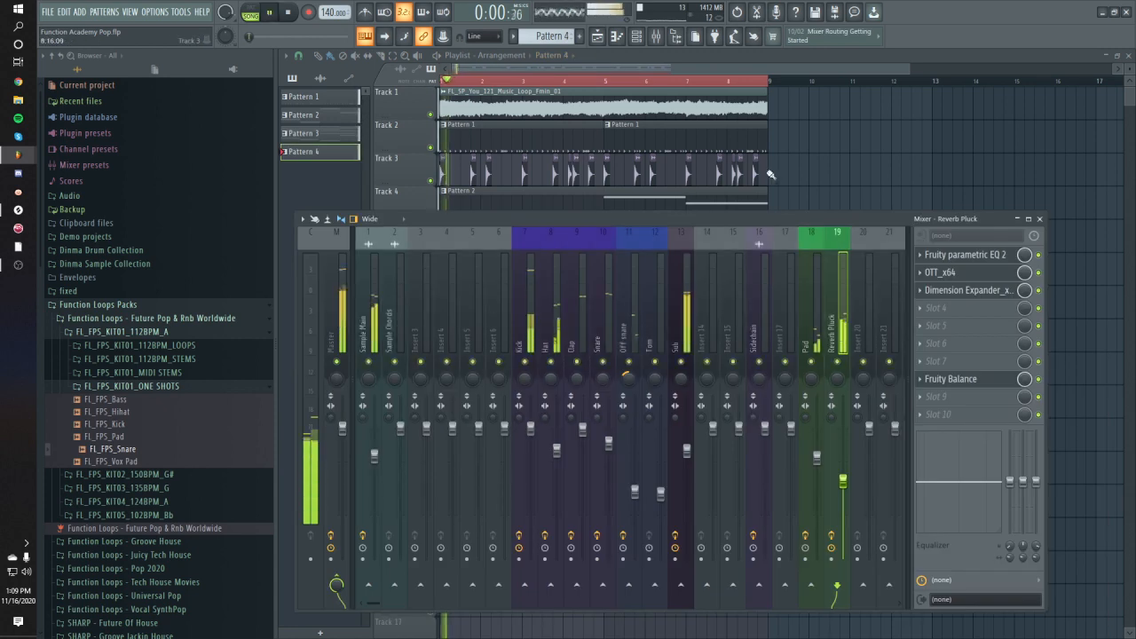
Add kHs Reverb in slot 4 of the Reverb Pluck insert, adjust its mix and decay, and lower the insert's volume during playback
drag(842, 481, 844, 496)
key(space)
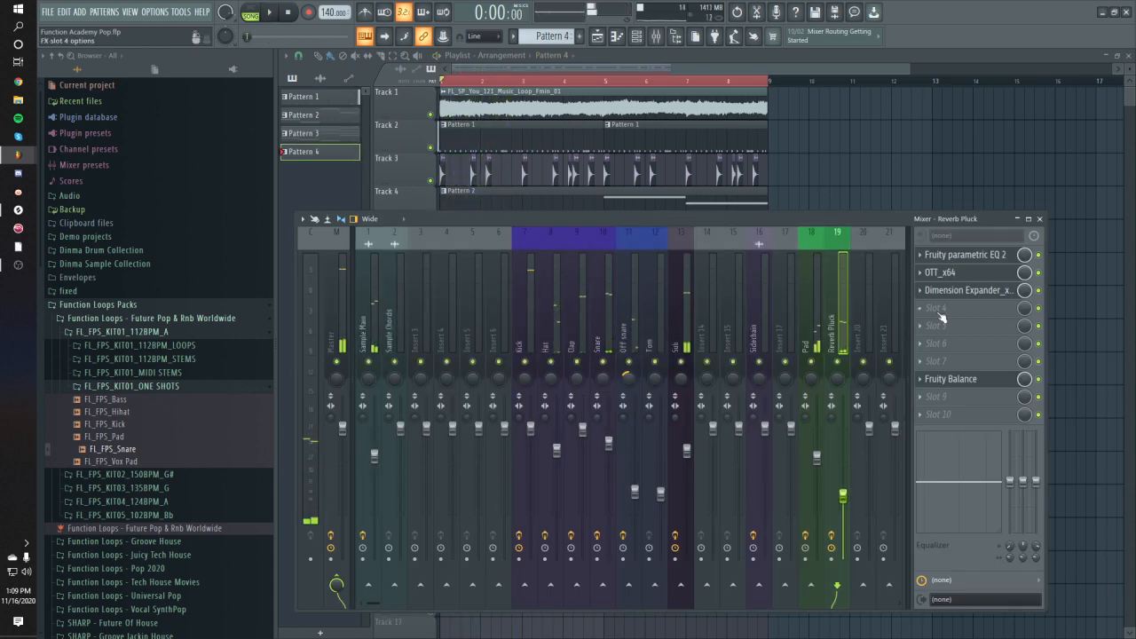
click(936, 308)
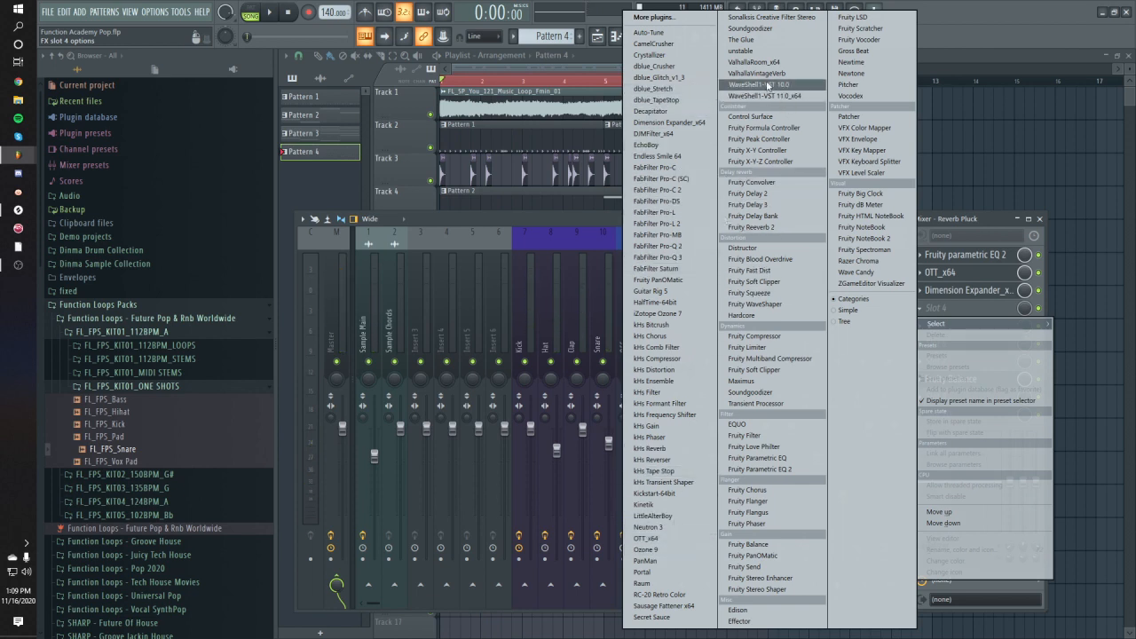
click(677, 454)
key(space)
drag(446, 273, 446, 255)
drag(356, 222, 356, 231)
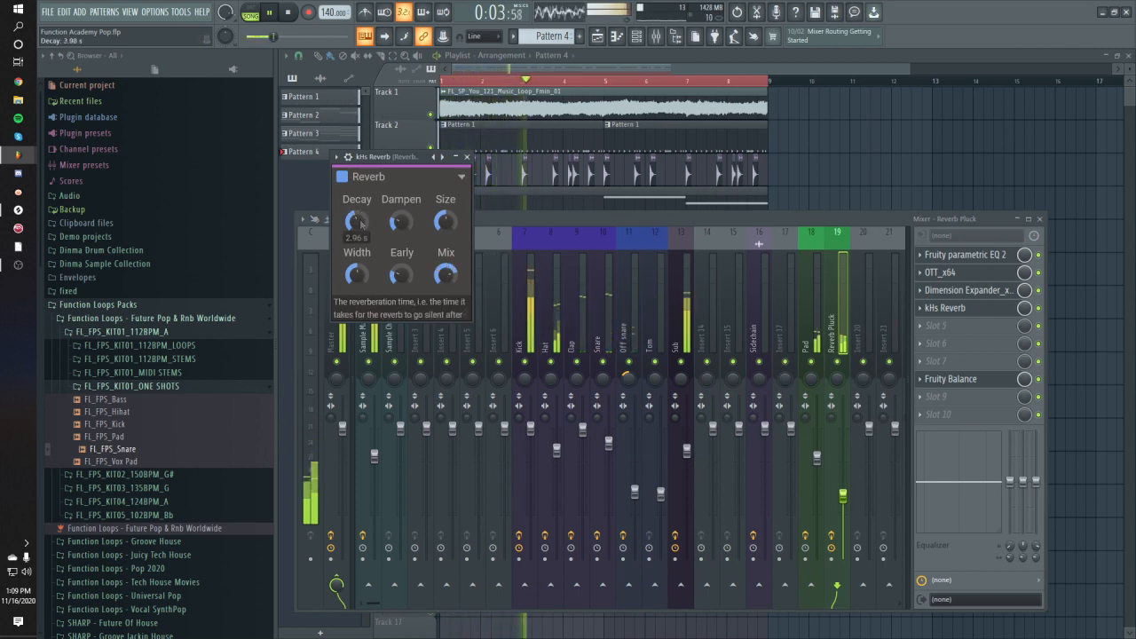
drag(845, 498, 847, 517)
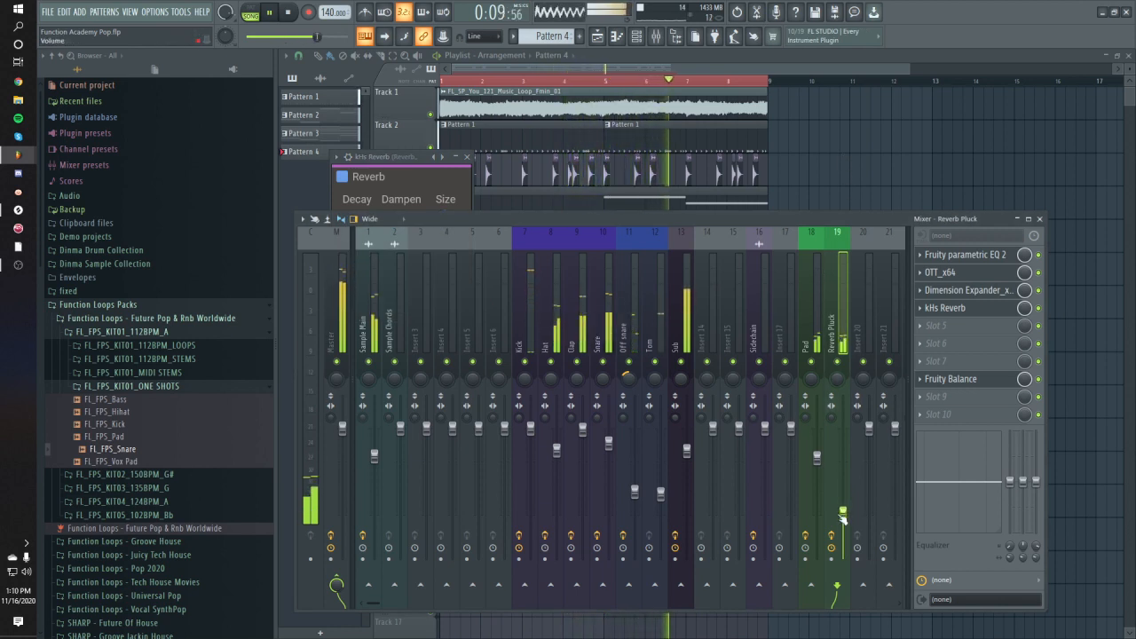
Stop playback and clear the time selection on the playlist timeline
drag(769, 82, 850, 89)
key(space)
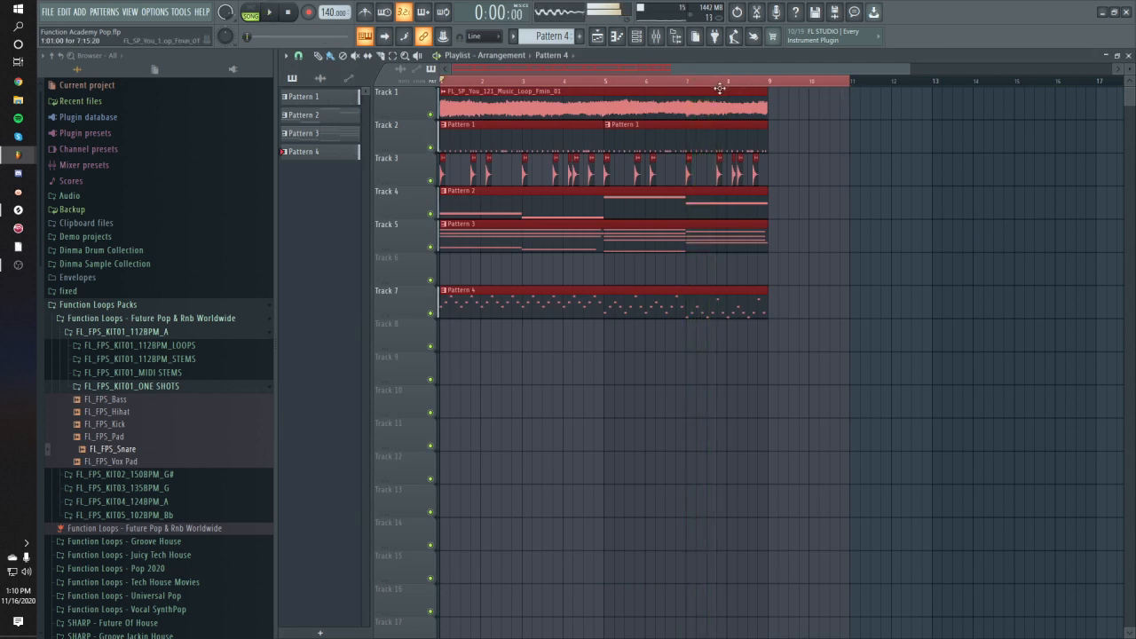
double_click(713, 82)
drag(712, 81, 434, 105)
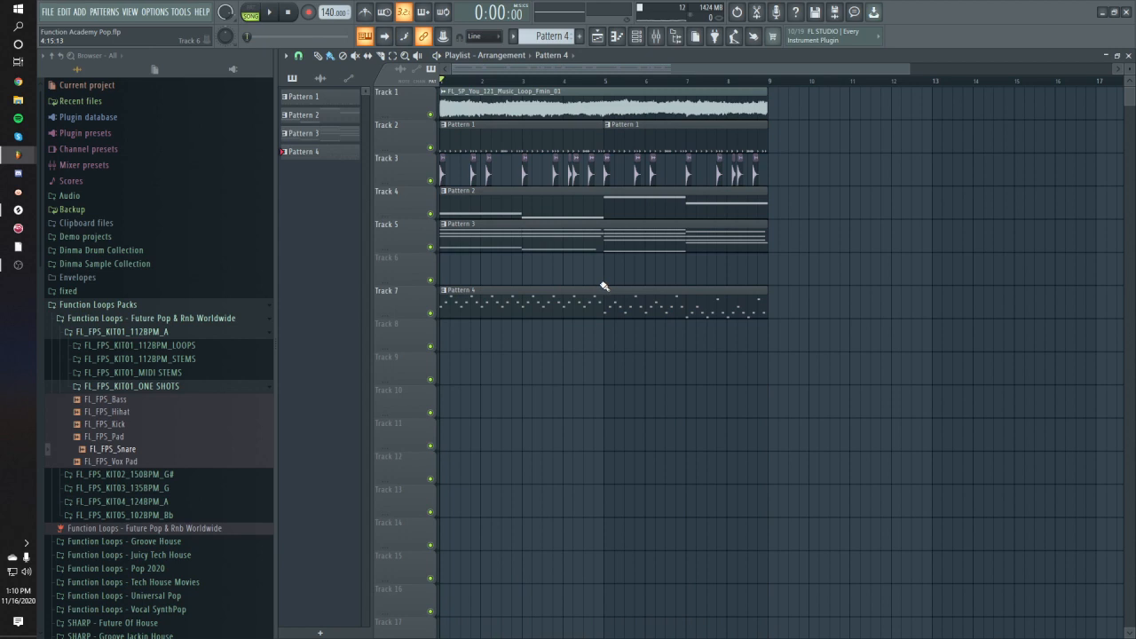
Insert a Serum_x64 channel above the pluck channel and load the BR Drop Stab 01 preset
scroll(603, 285, down, 2)
click(637, 38)
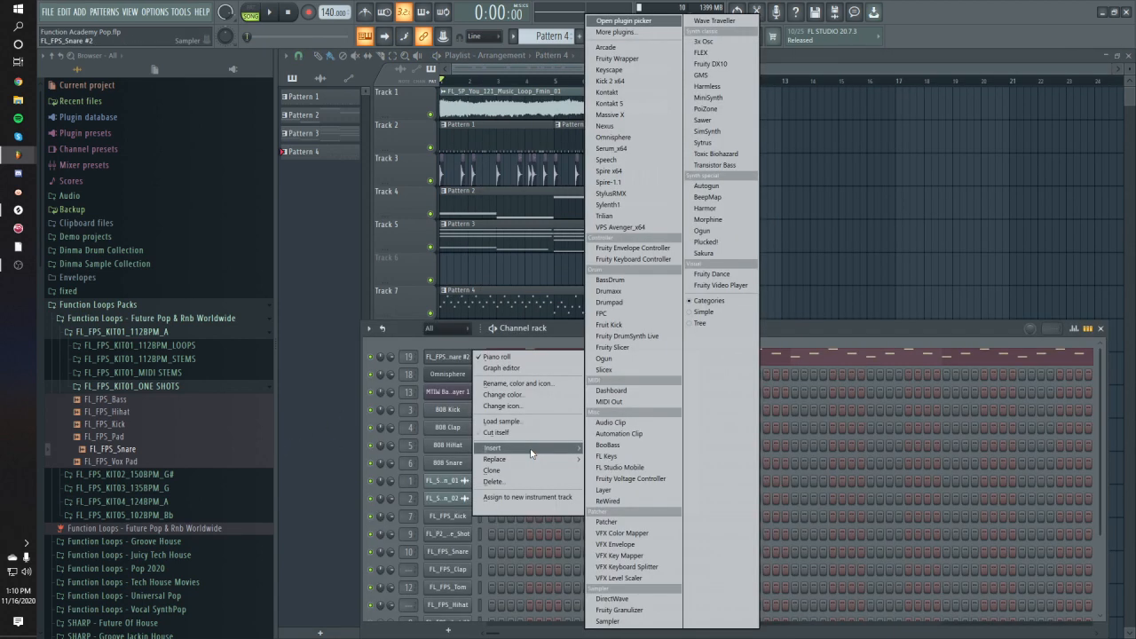
click(613, 149)
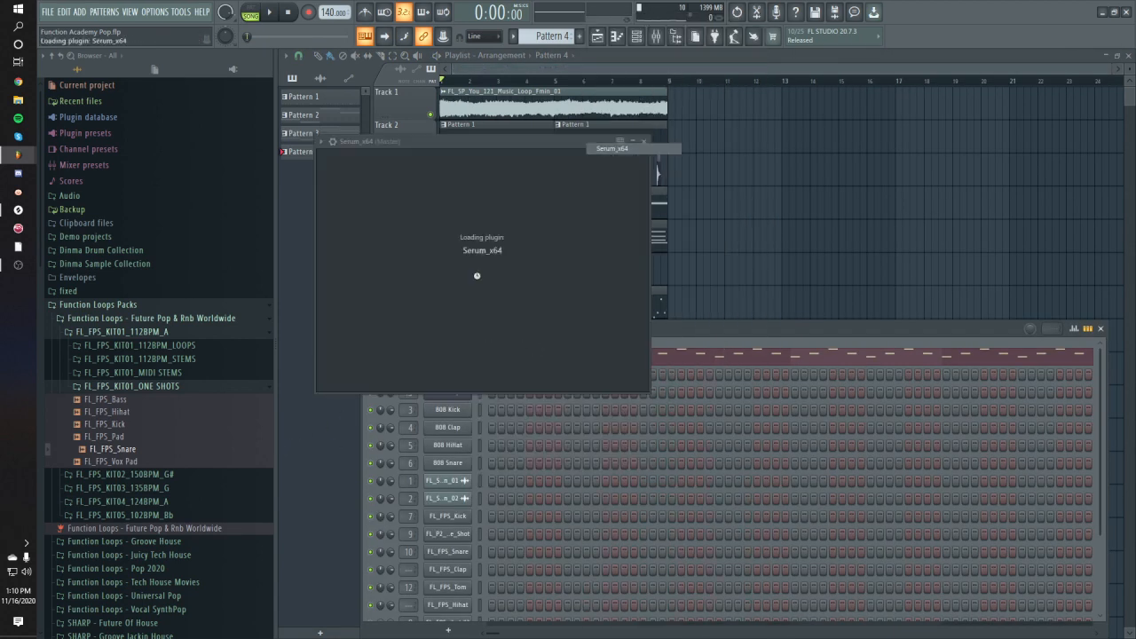
click(612, 160)
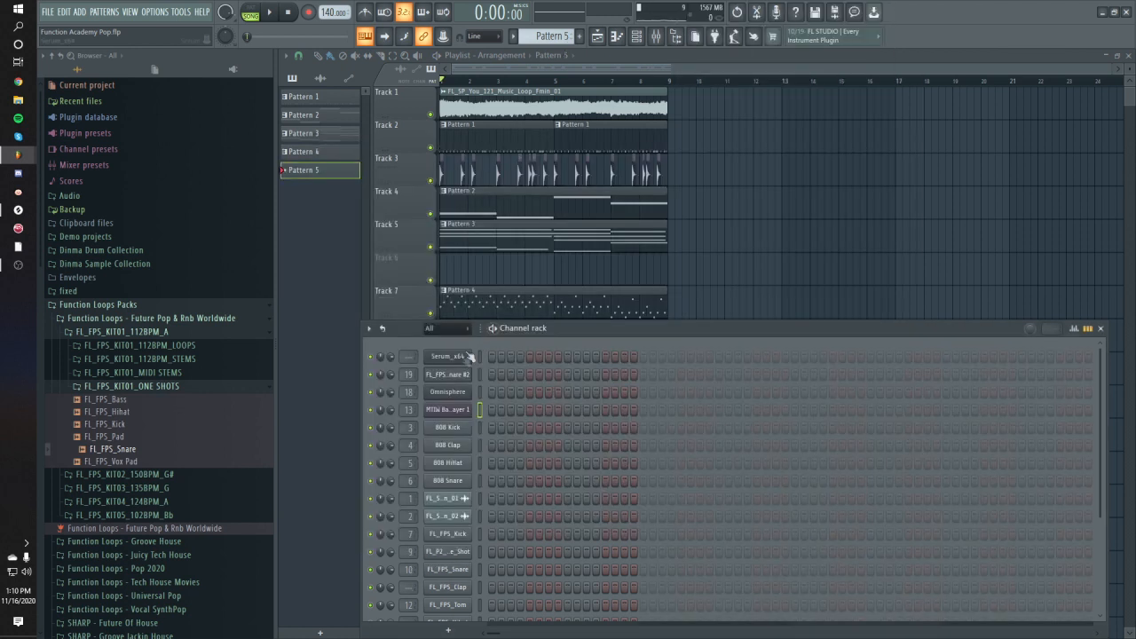
Copy the bass notes into the Serum_x64 channel in Pattern 5 and play them in pattern mode in the piano roll
right_click(462, 357)
click(603, 379)
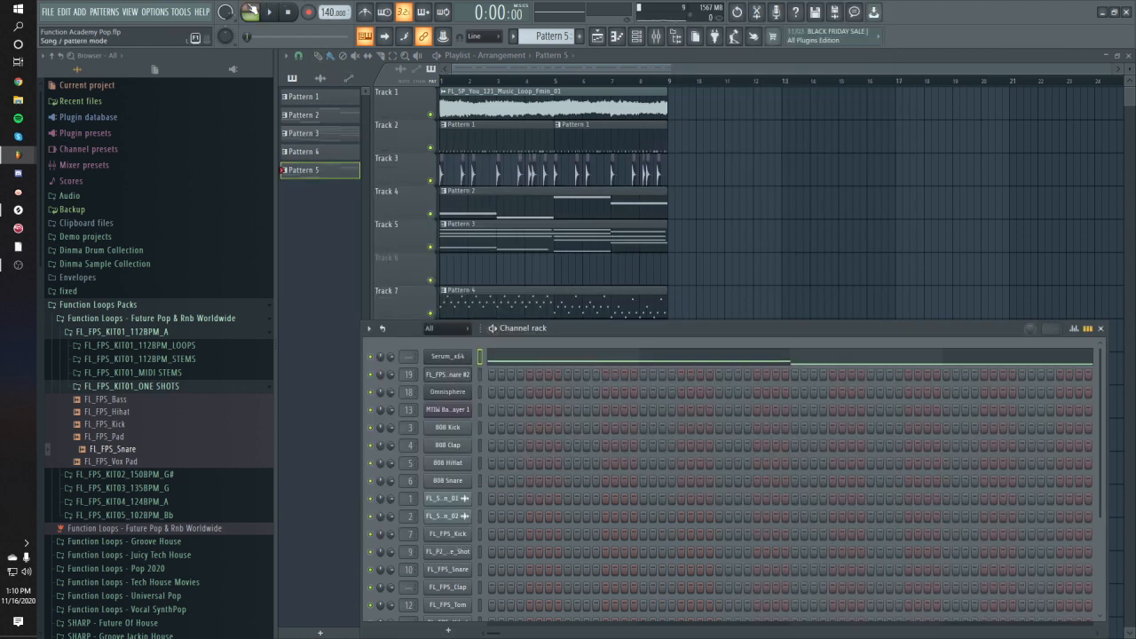
click(589, 357)
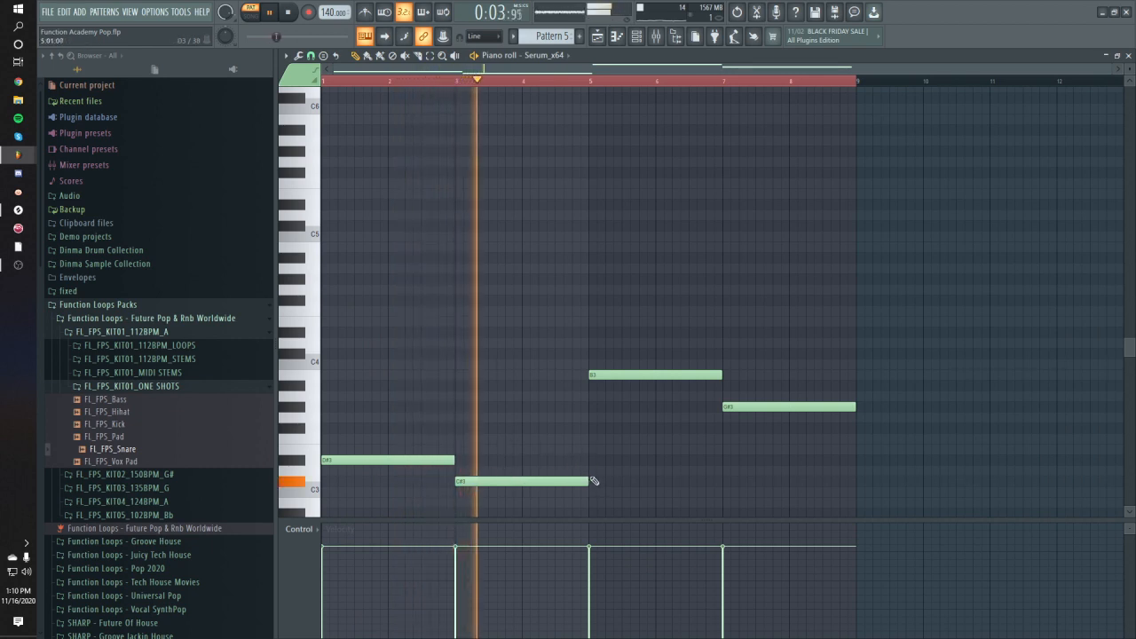
key(ctrl+a)
key(ctrl+Up)
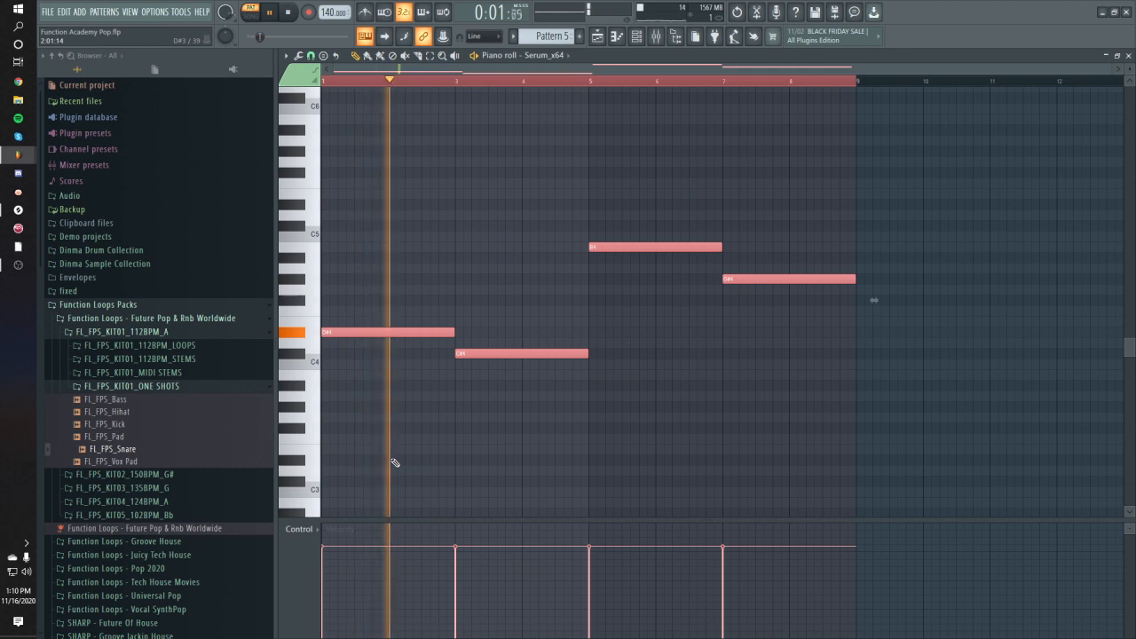
key(ctrl+Down)
key(space)
key(space)
scroll(494, 384, down, 2)
key(ctrl+d)
key(space)
key(space)
Shorten the first D#3 note to a stab and add two more D#3 stabs in bars 1 and 2 while auditioning
drag(454, 393, 347, 395)
click(377, 396)
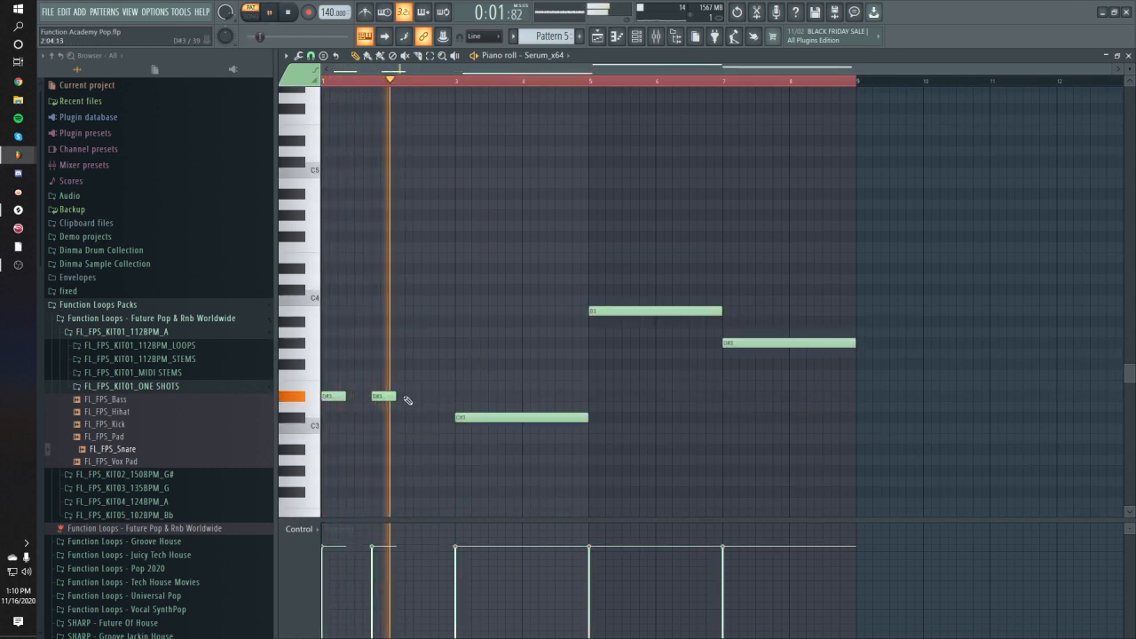
click(417, 396)
drag(416, 396, 408, 395)
key(space)
key(space)
right_click(470, 415)
drag(499, 370, 204, 433)
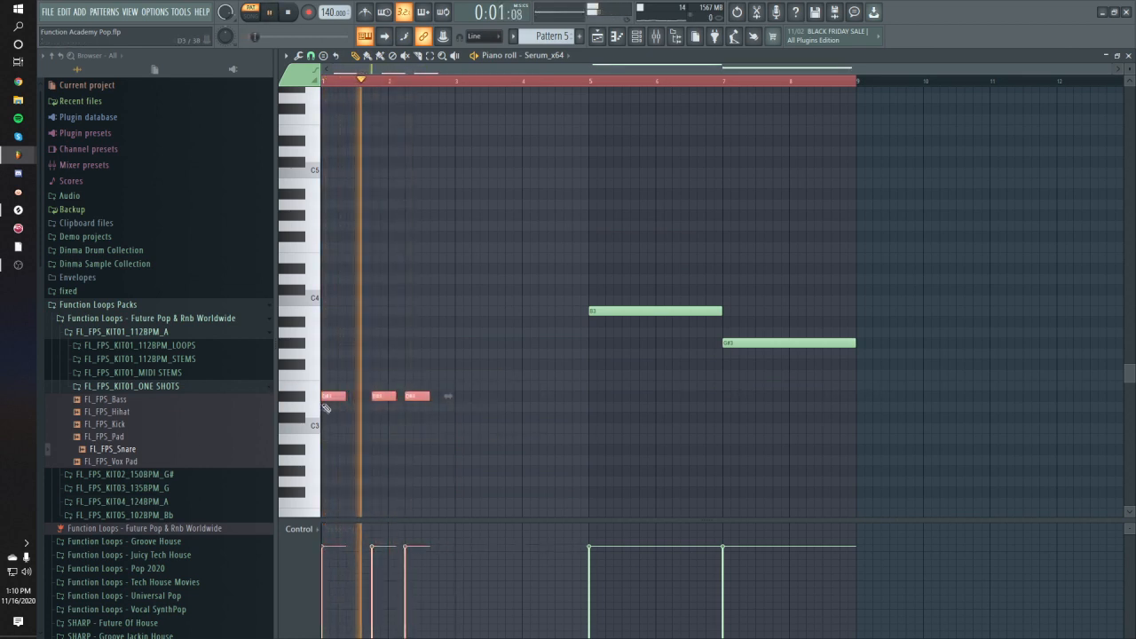
key(ctrl+d)
key(ctrl+z)
key(space)
Shorten the long C#3, B3 and G#3 notes together and duplicate them so each pitch has three stabs
drag(907, 253, 459, 433)
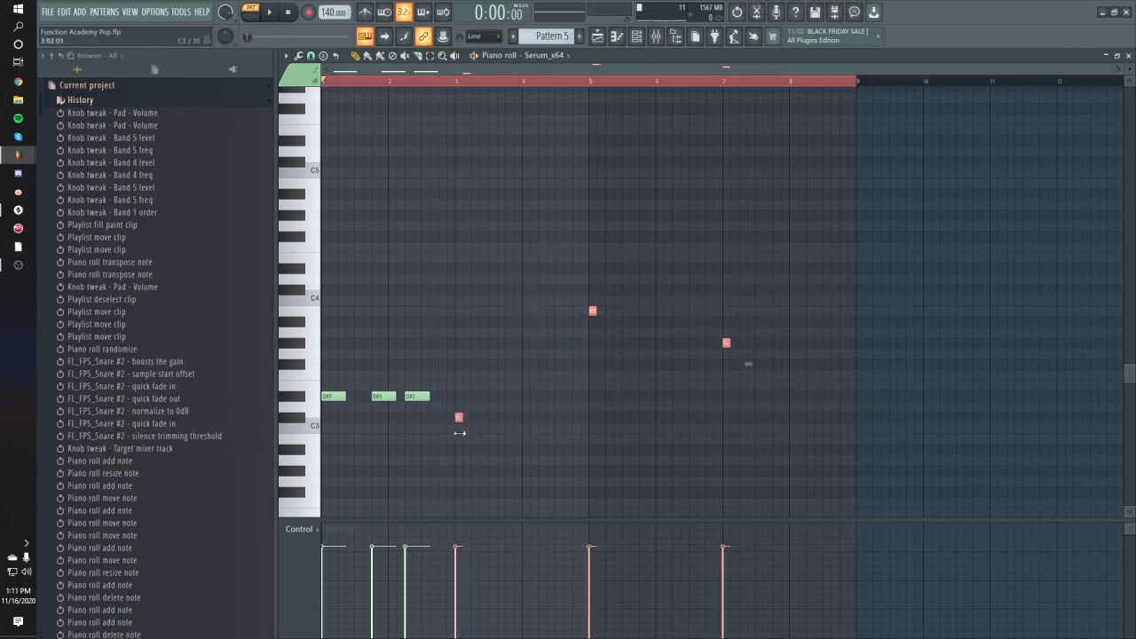
key(ctrl+b)
key(space)
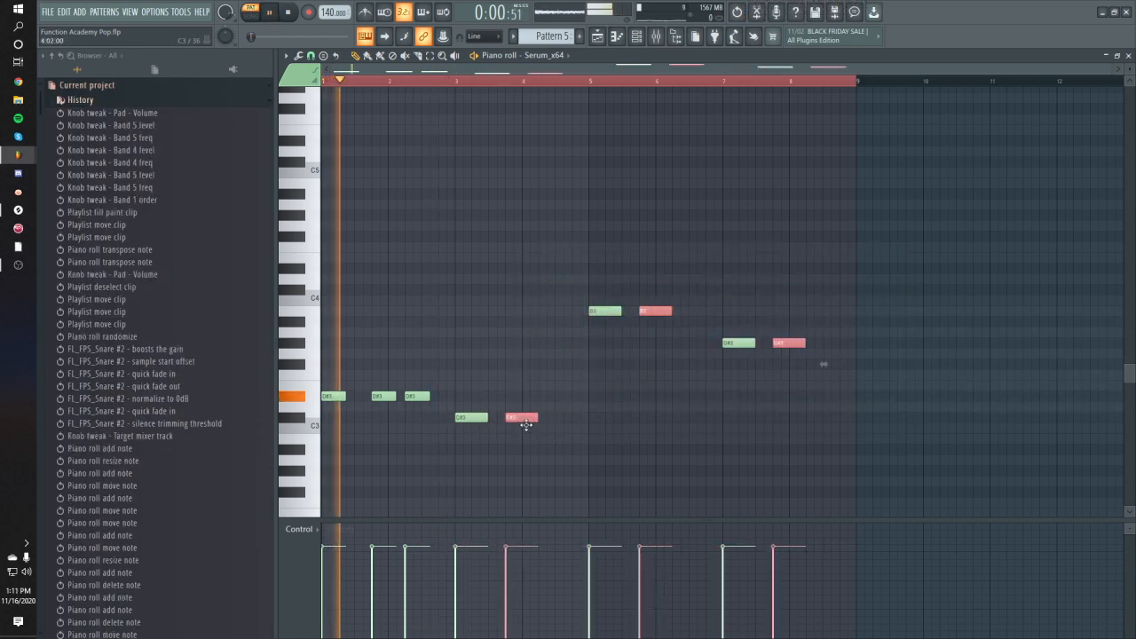
key(ctrl+b)
drag(552, 423, 562, 422)
ctrl+click(654, 421)
key(space)
key(space)
Place Pattern 5 at bar 1 on playlist track 8 and play the arrangement in song mode
click(598, 38)
click(485, 341)
drag(510, 345, 467, 343)
key(space)
click(250, 16)
key(space)
key(F6)
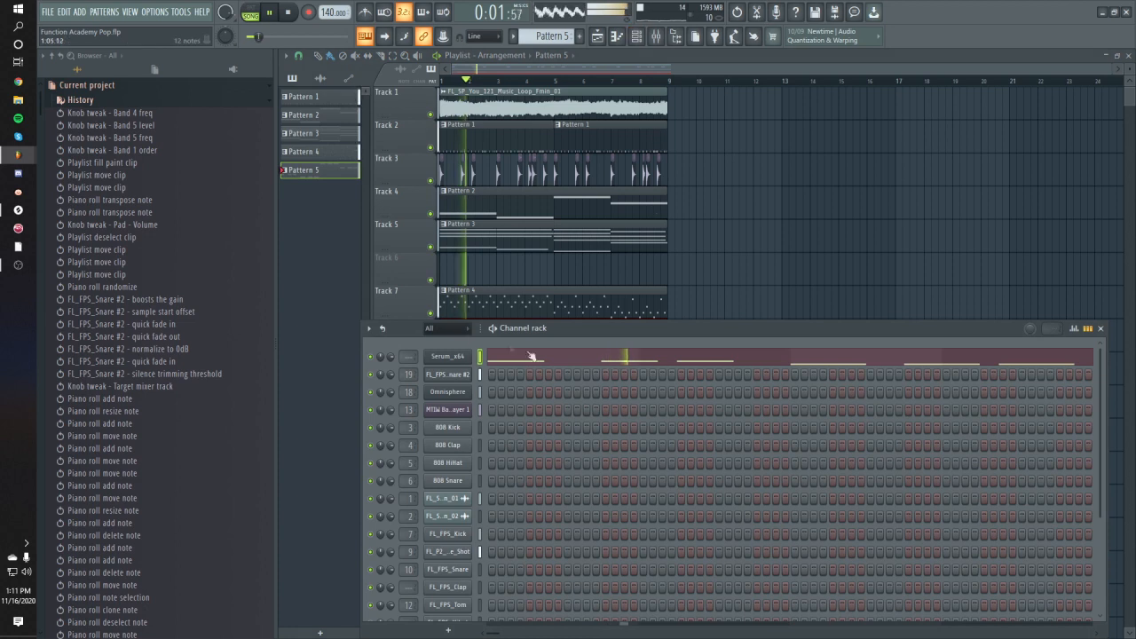
Route the Serum_x64 channel to its own mixer insert, rename it Brass, and move it next to Reverb Pluck with a green color
click(458, 355)
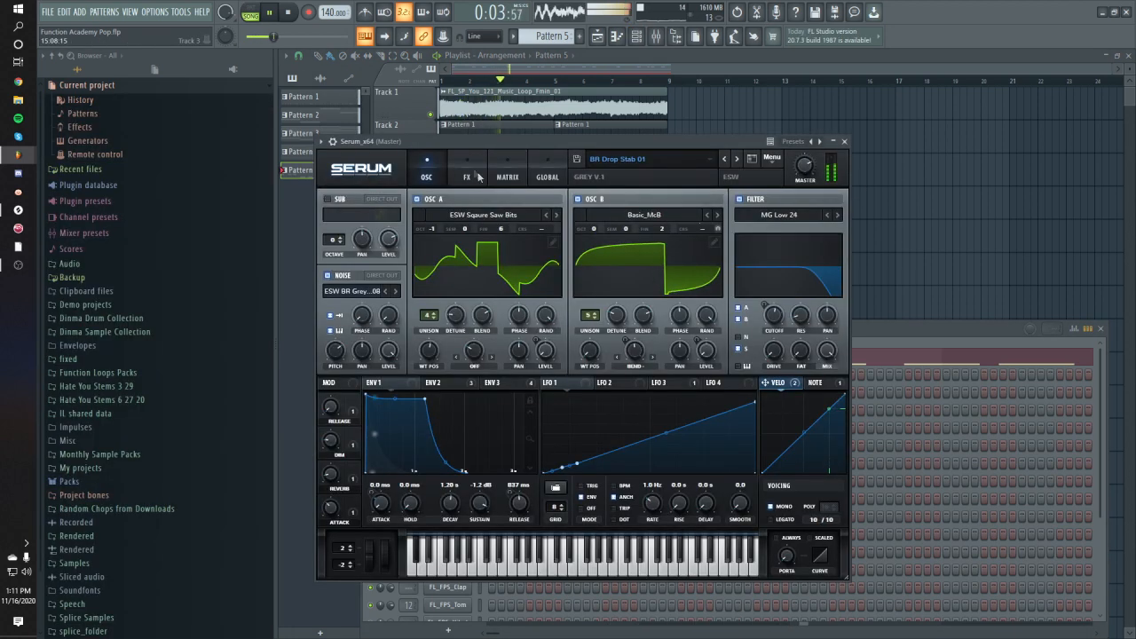
click(332, 142)
click(834, 159)
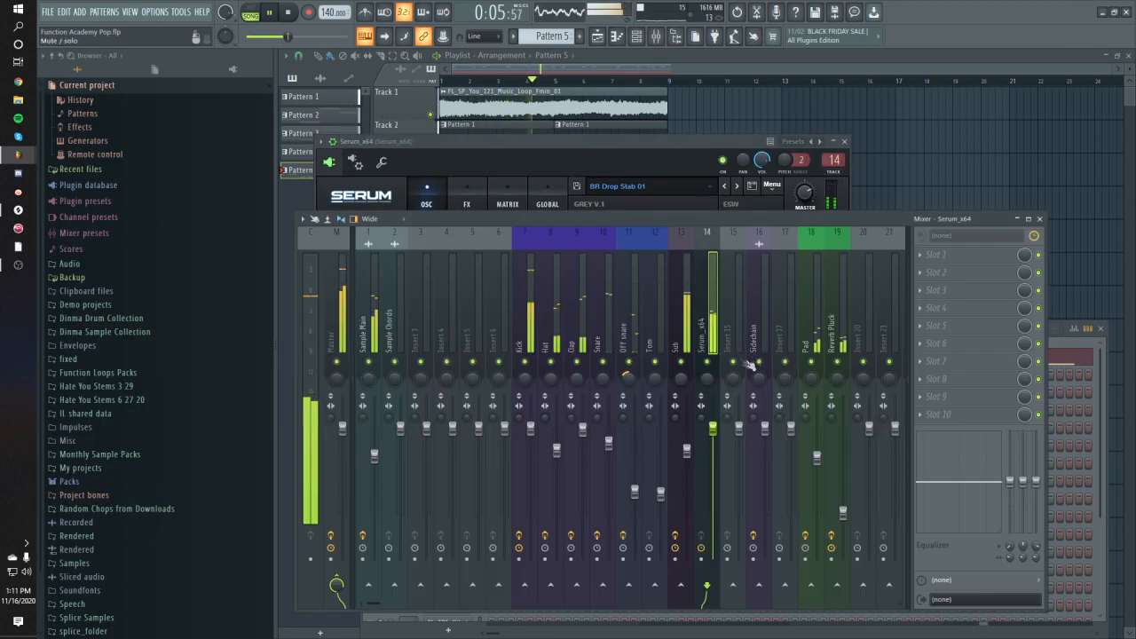
key(space)
right_click(707, 329)
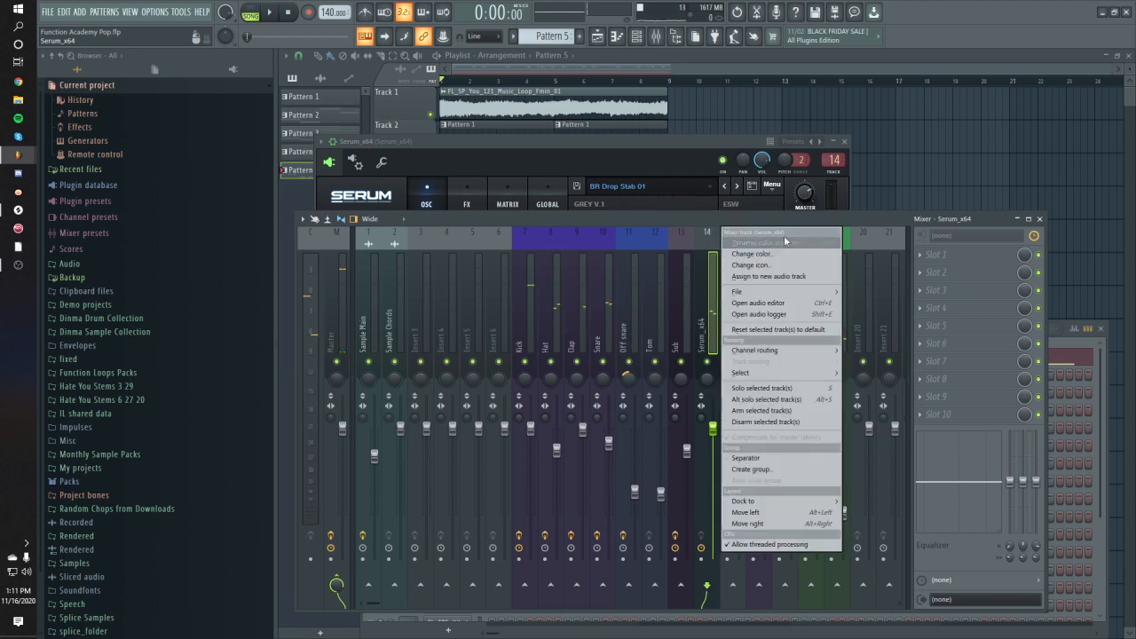
click(784, 251)
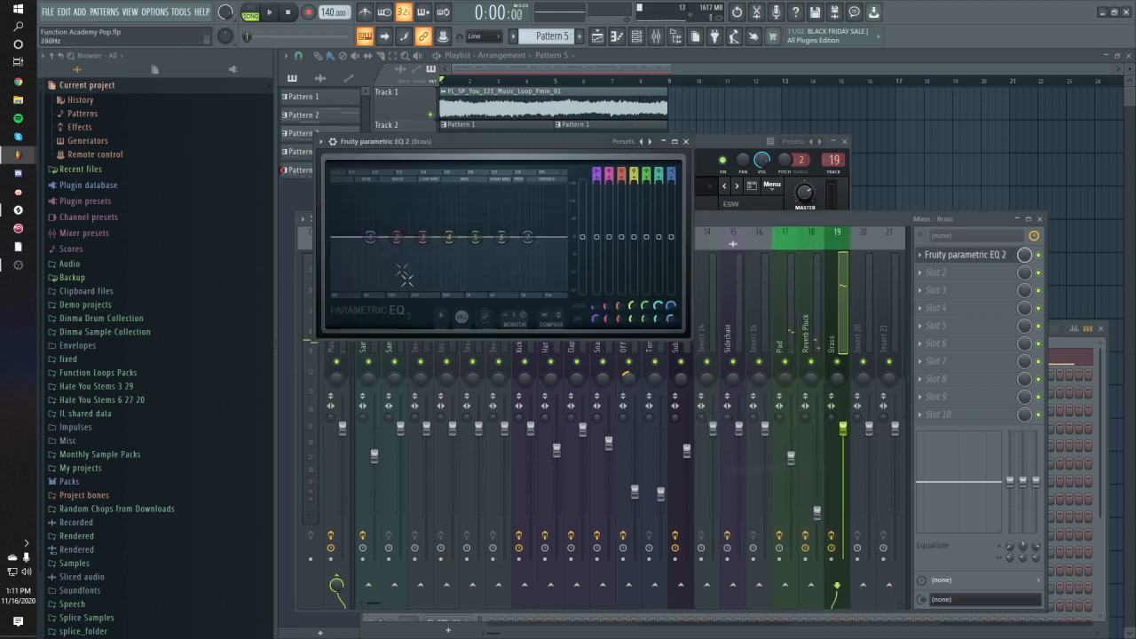
Shape the Brass insert's Fruity Parametric EQ 2 during playback, cutting the lows with band 1 and the highs with band 7
key(space)
drag(378, 266, 402, 288)
drag(502, 237, 504, 288)
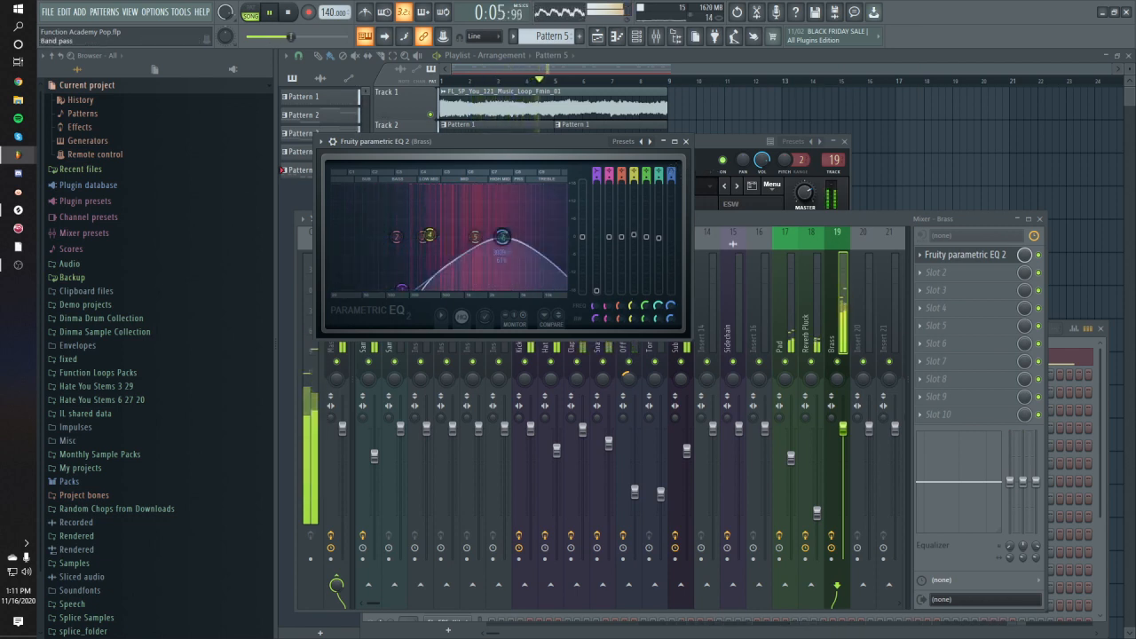
click(670, 173)
key(space)
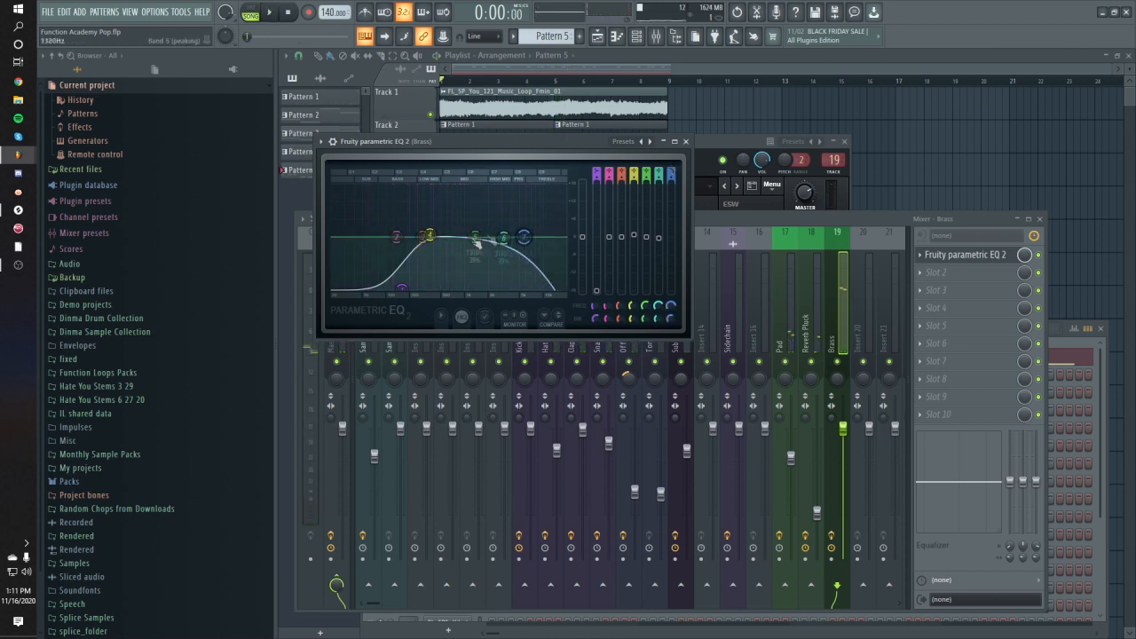
key(space)
drag(401, 237, 354, 239)
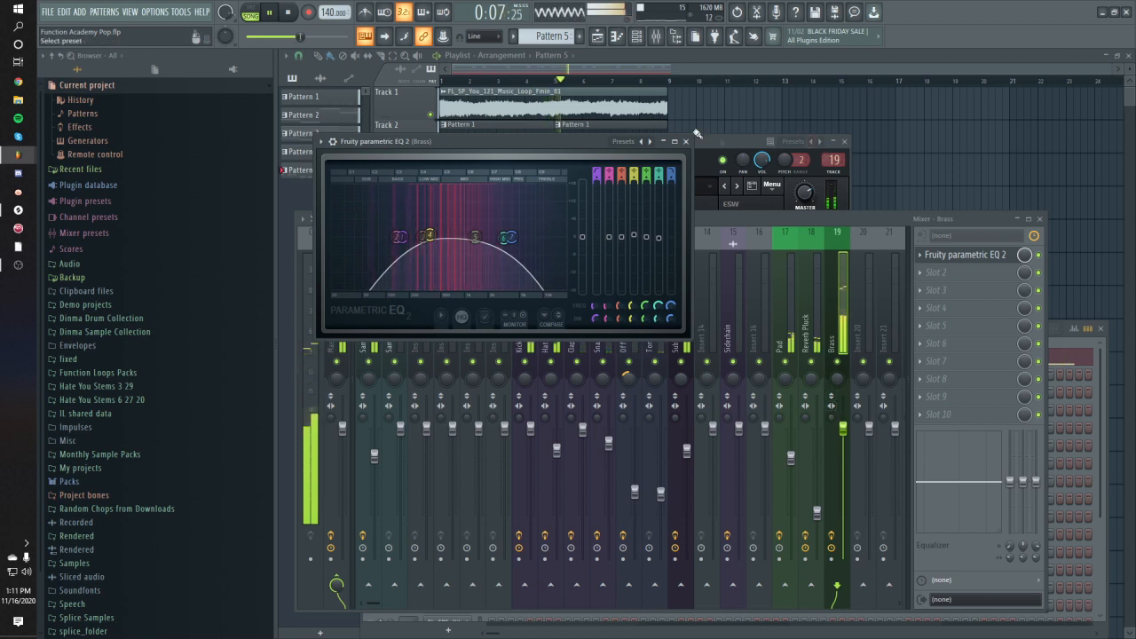
Move the third C#3, B3 and G#3 stabs earlier so each starts where the second one ends
click(641, 39)
click(604, 370)
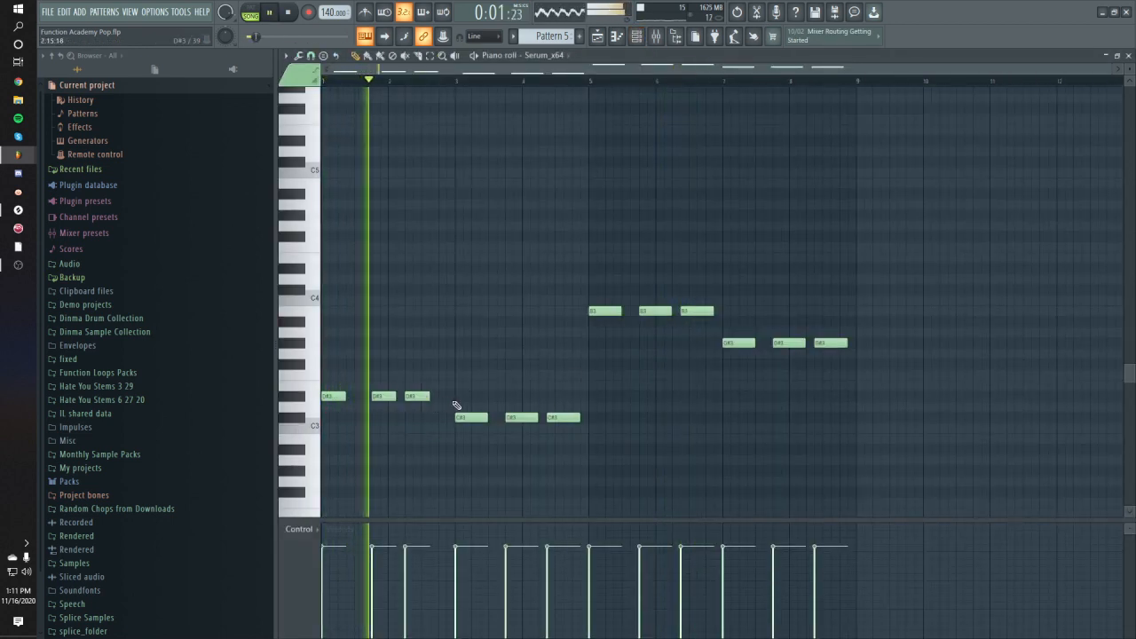
drag(704, 312, 697, 313)
drag(571, 418, 562, 418)
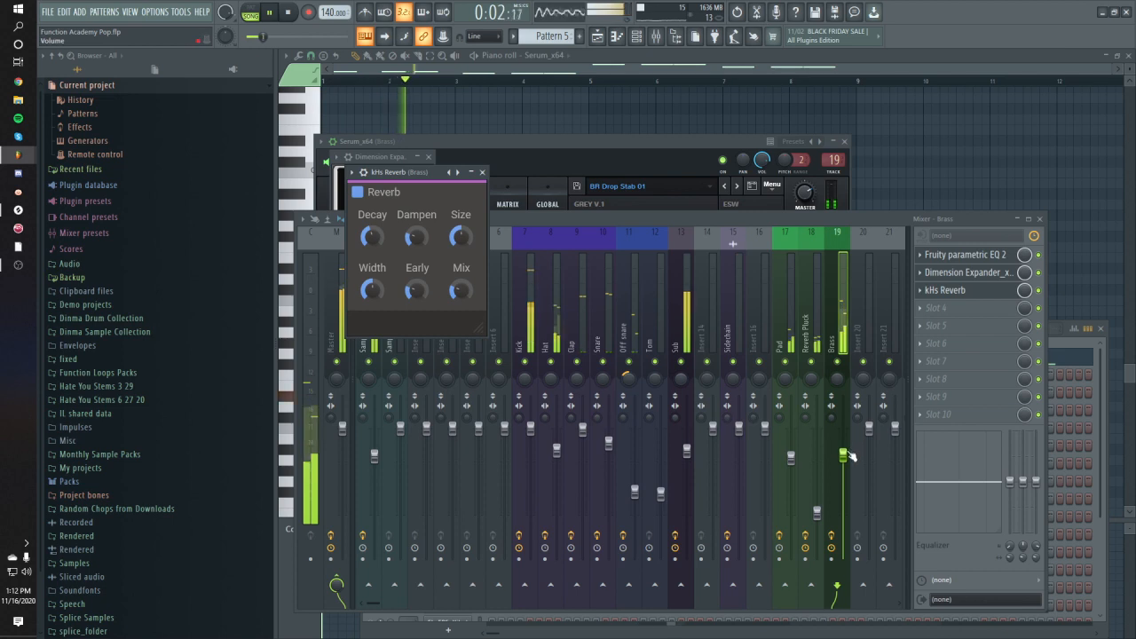
Play the arrangement, reopen Pattern 5's notes, and add an extra short G#3 stab at the end of bar 8
click(600, 39)
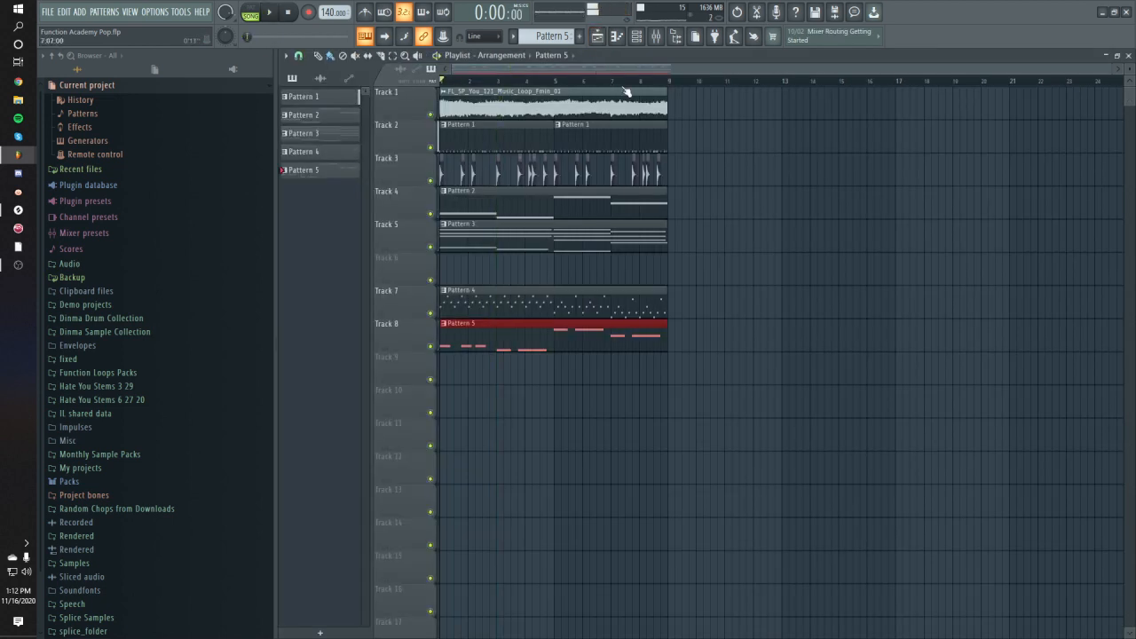
key(F9)
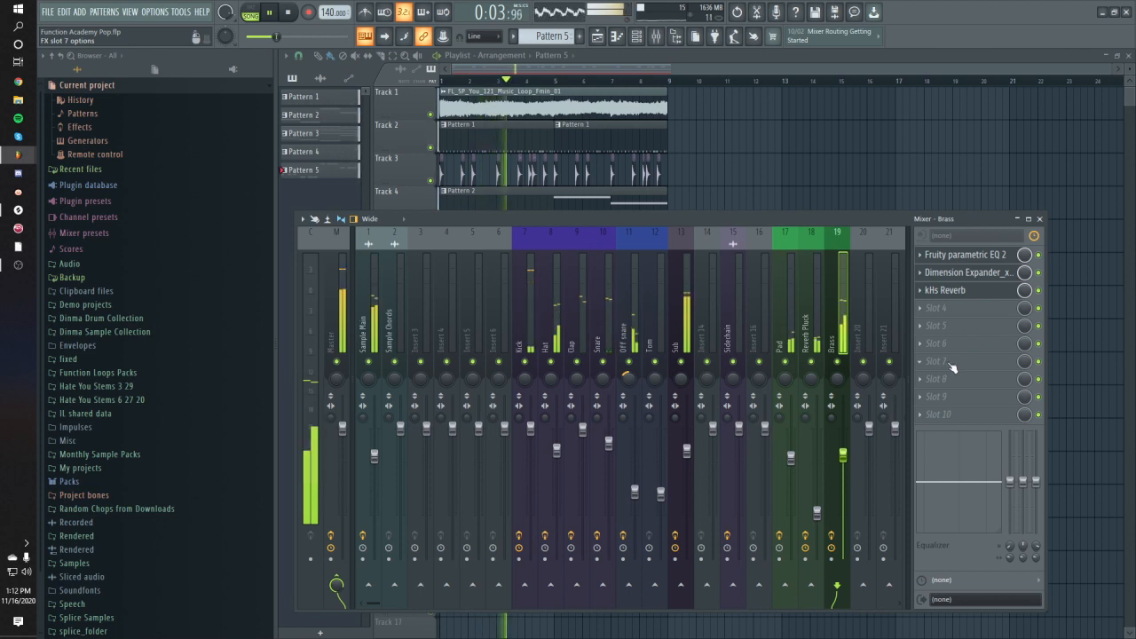
key(F9)
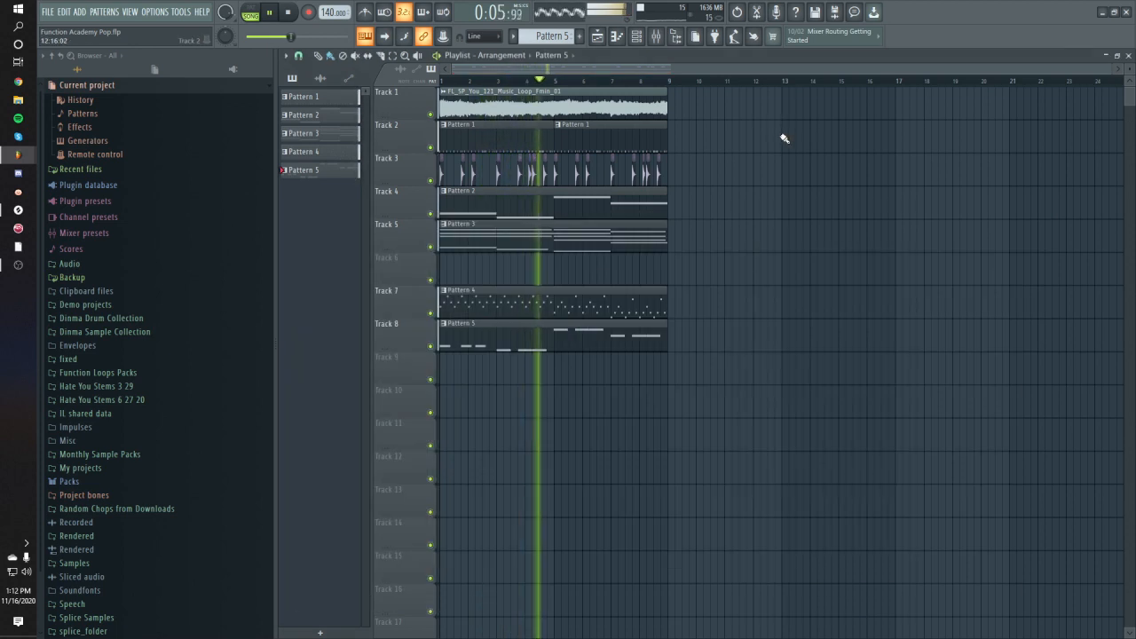
double_click(552, 332)
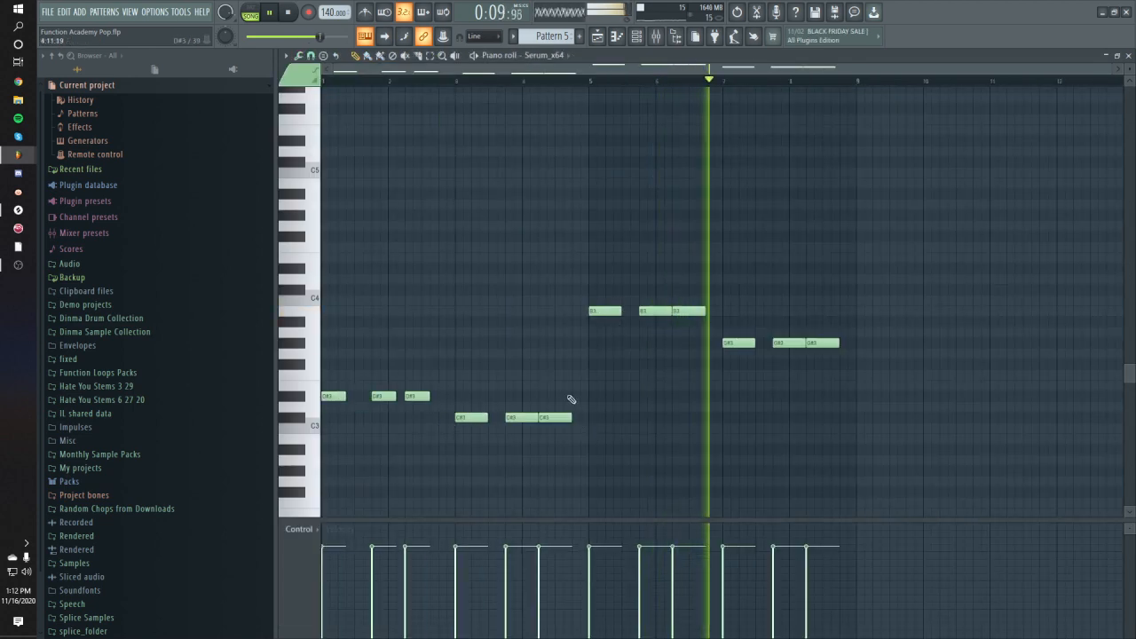
mouse_move(834, 343)
mouse_down()
mouse_move(823, 344)
mouse_move(854, 342)
mouse_up()
click(827, 344)
click(769, 81)
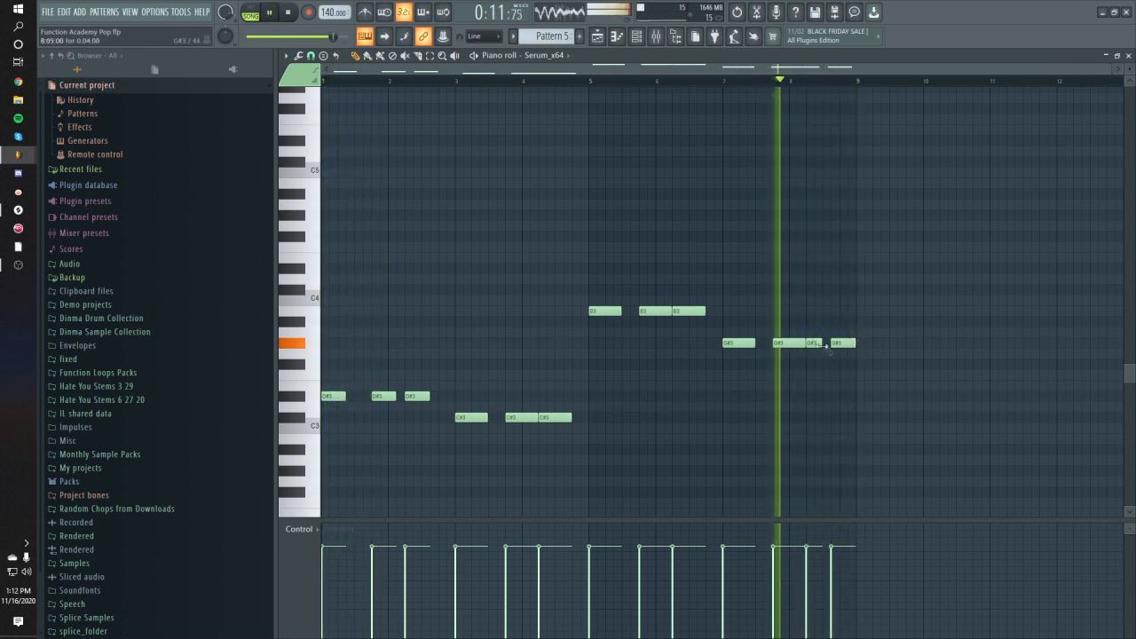
Add a short C#3 stab at the end of bar 4 and play the arrangement from the playlist
key(space)
click(568, 416)
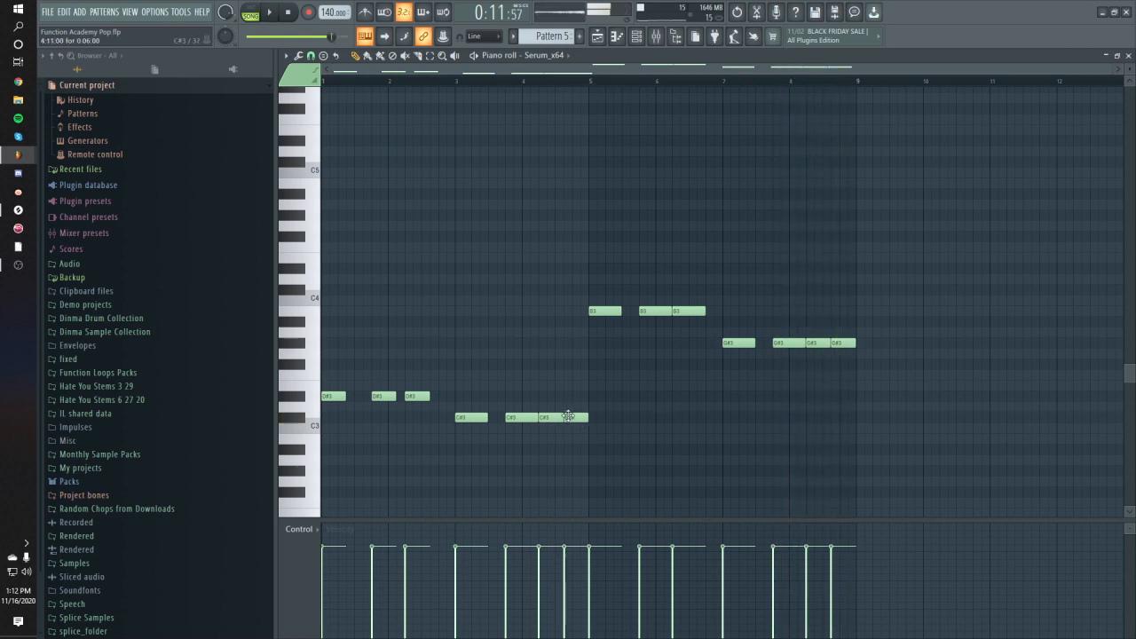
click(597, 37)
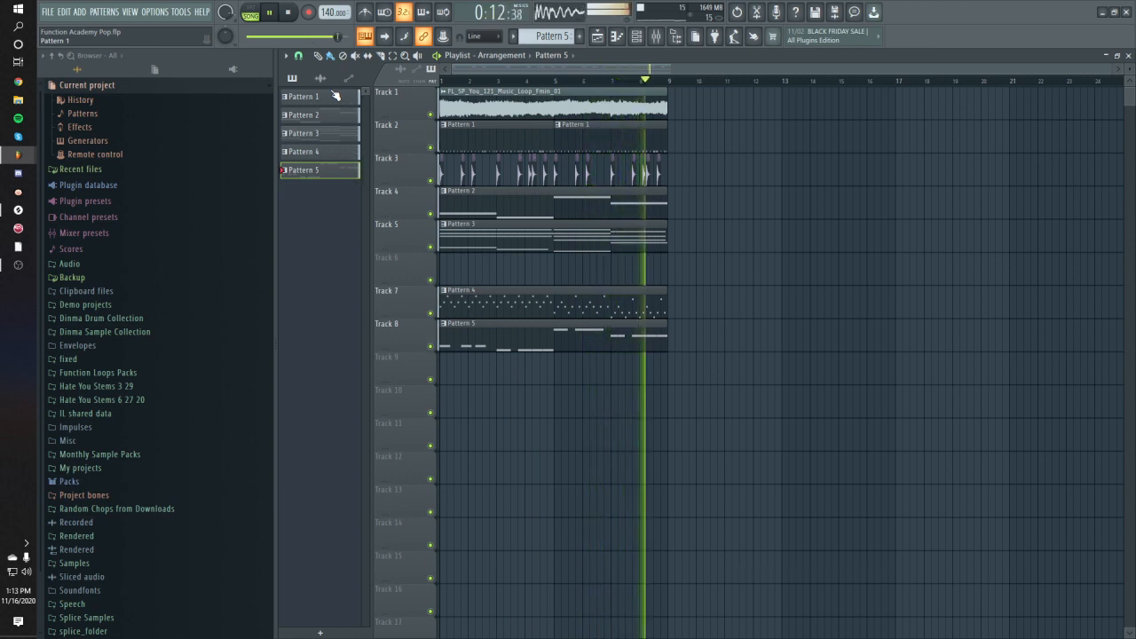
key(space)
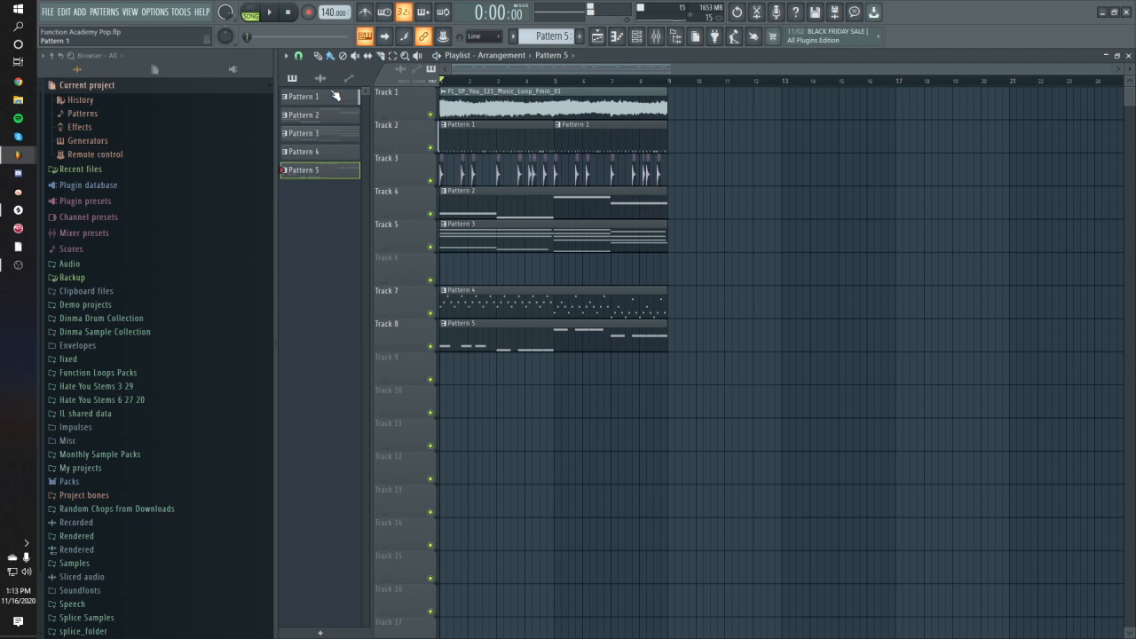